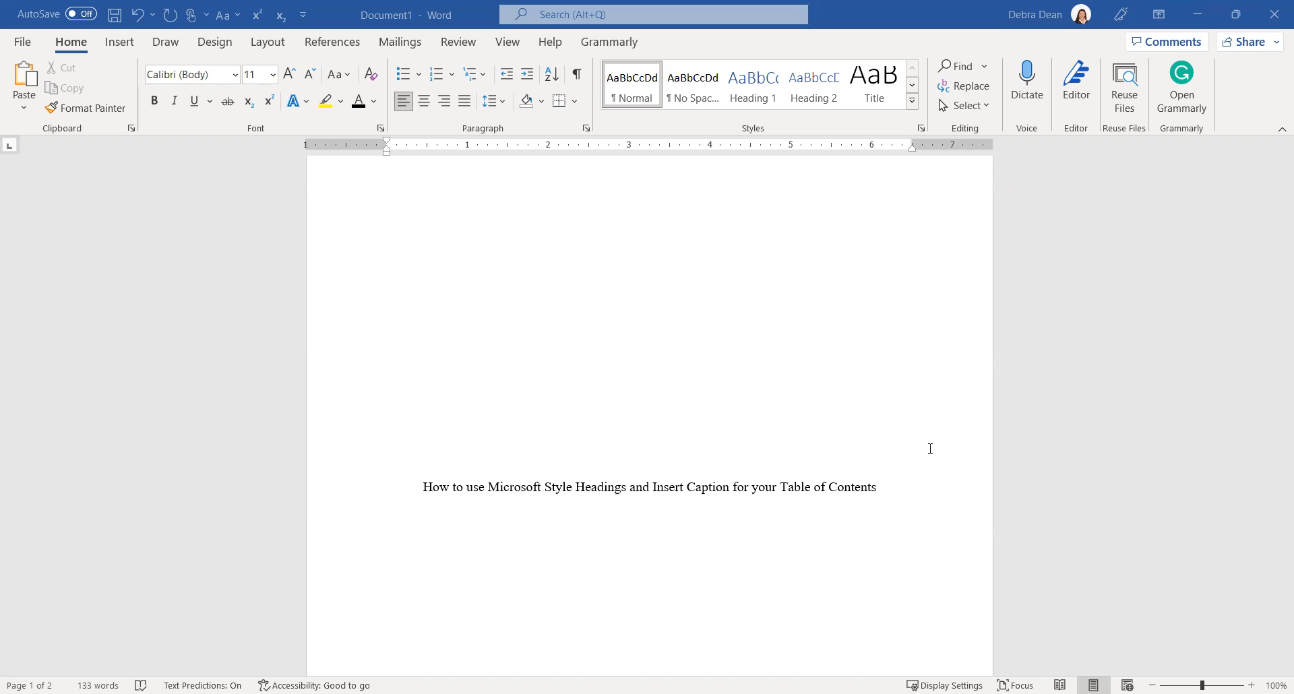
- Set all text on the second page, from Introduction through the Discussion section, to Times New Roman, size 12
{"action": "scroll", "coordinate": [425, 270], "scroll_direction": "down", "scroll_amount": 10}
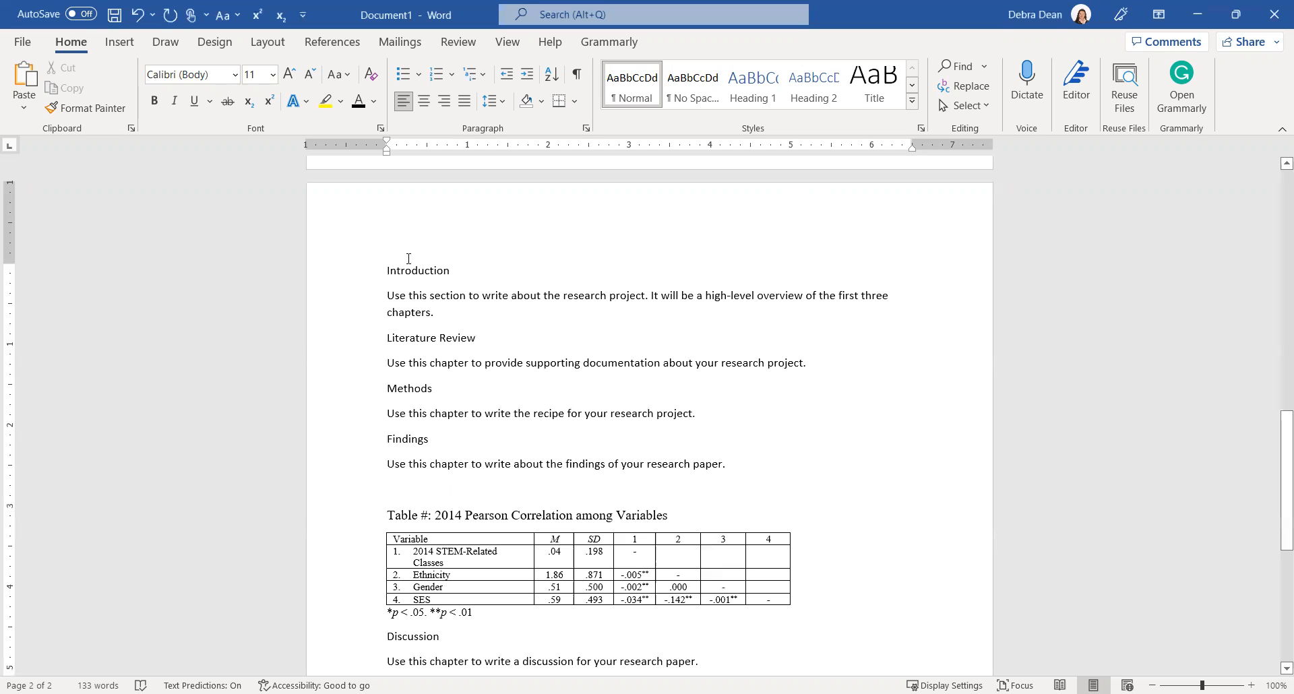
{"action": "left_click_drag", "start_coordinate": [391, 280], "coordinate": [665, 674]}
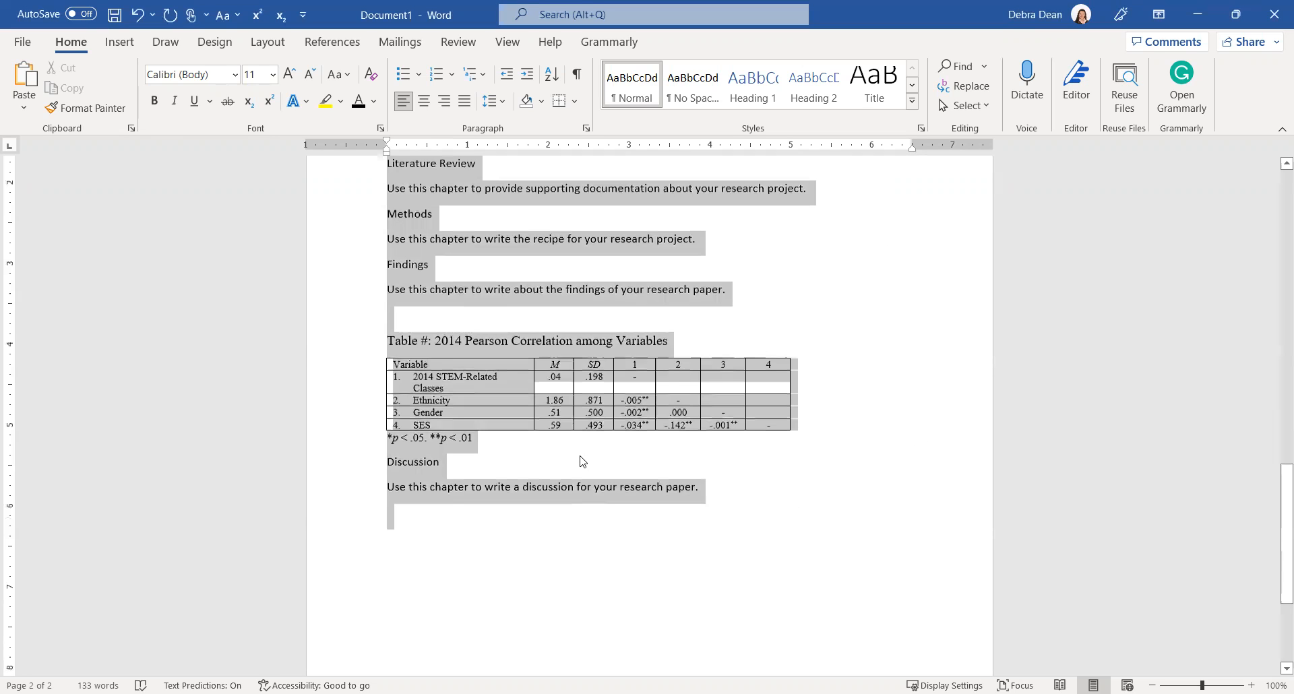
{"action": "left_click", "coordinate": [235, 74]}
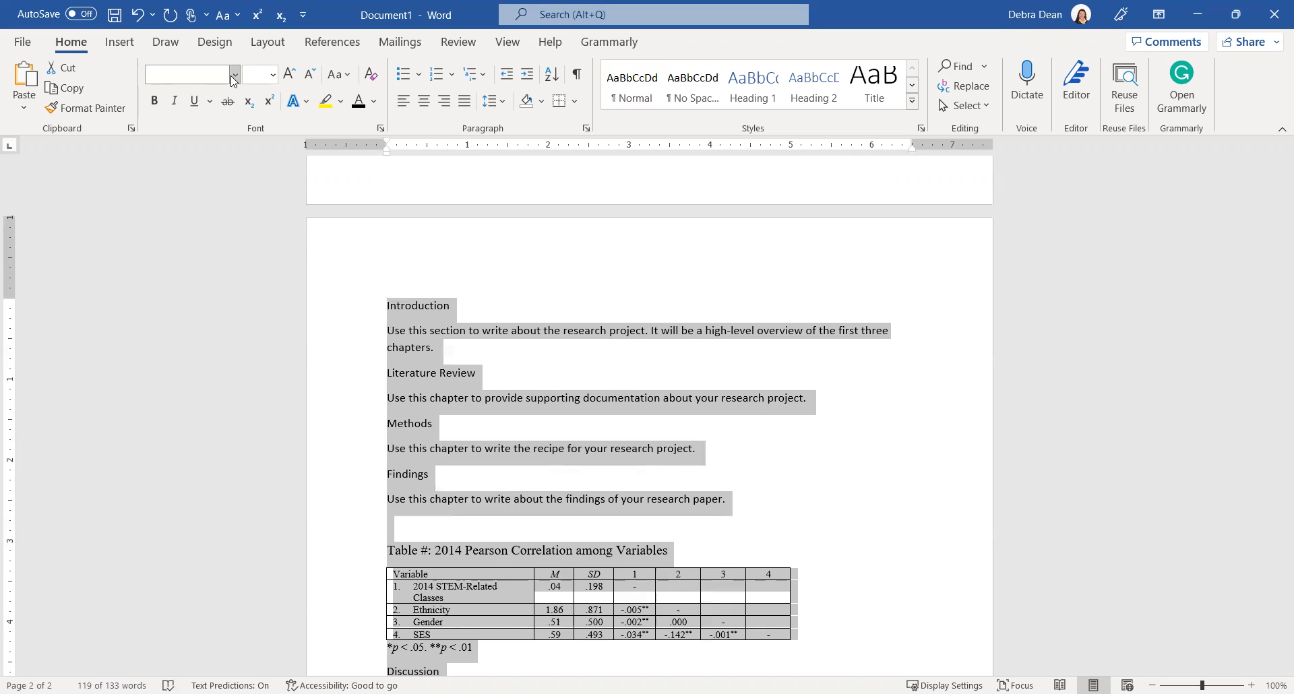
{"action": "left_click", "coordinate": [240, 193]}
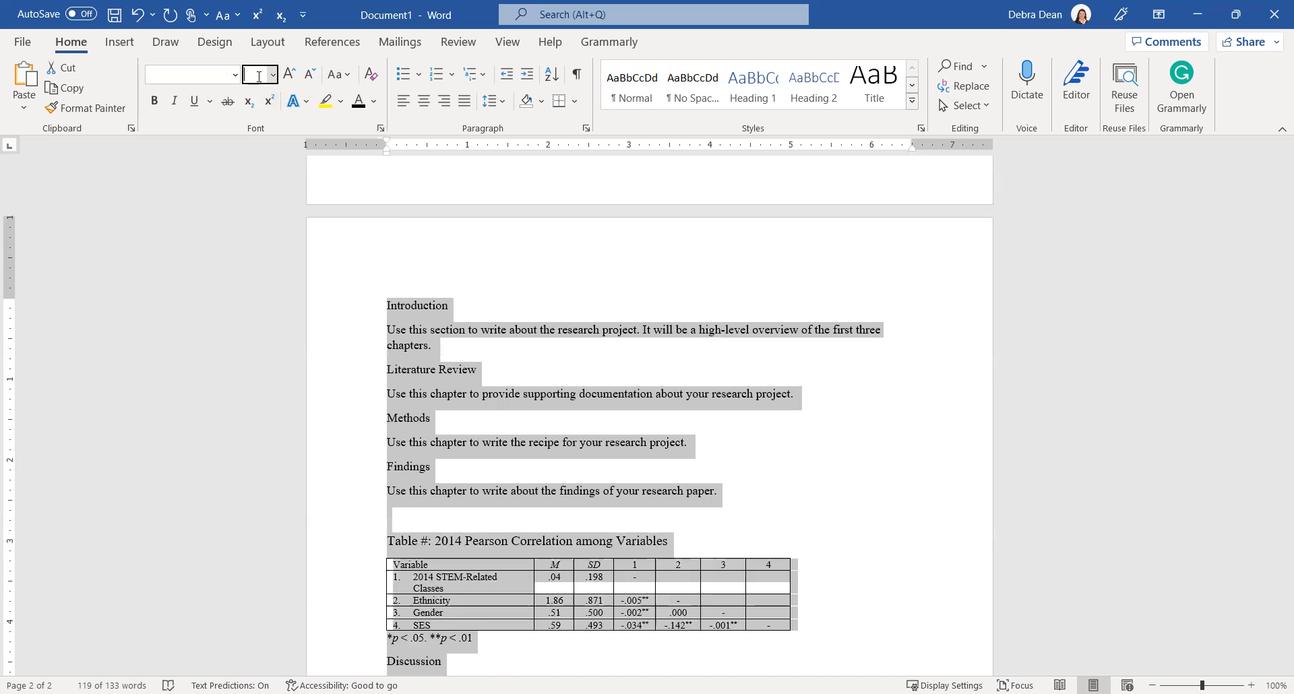
{"action": "left_click", "coordinate": [259, 76]}
{"action": "type", "text": "12"}
{"action": "key", "text": "Return"}
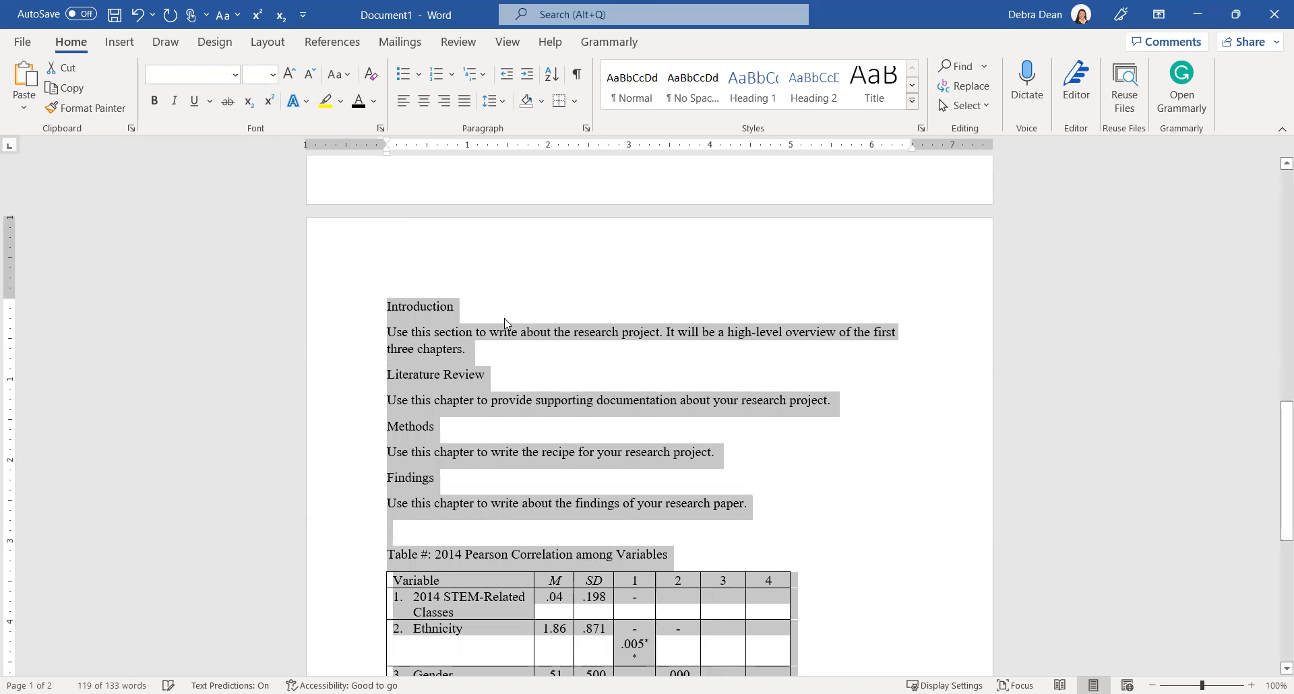
{"action": "left_click", "coordinate": [488, 311]}
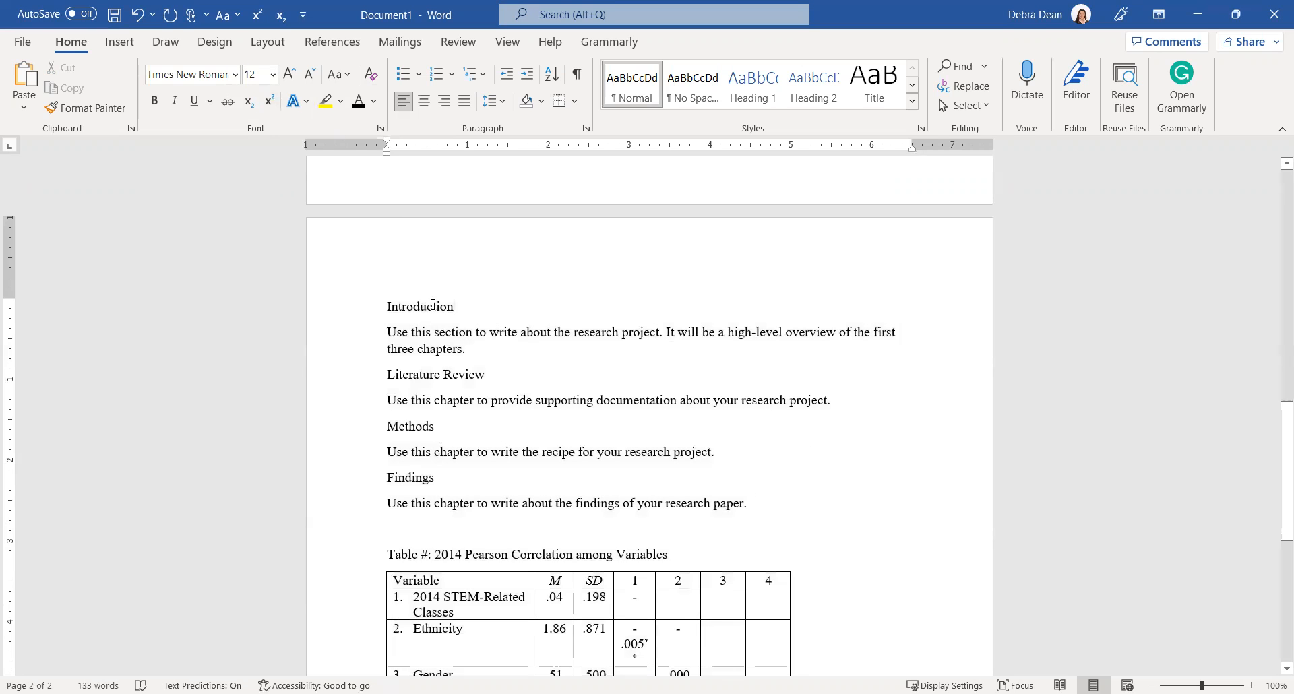
- Bold the Introduction and Literature Review headings
{"action": "double_click", "coordinate": [433, 305]}
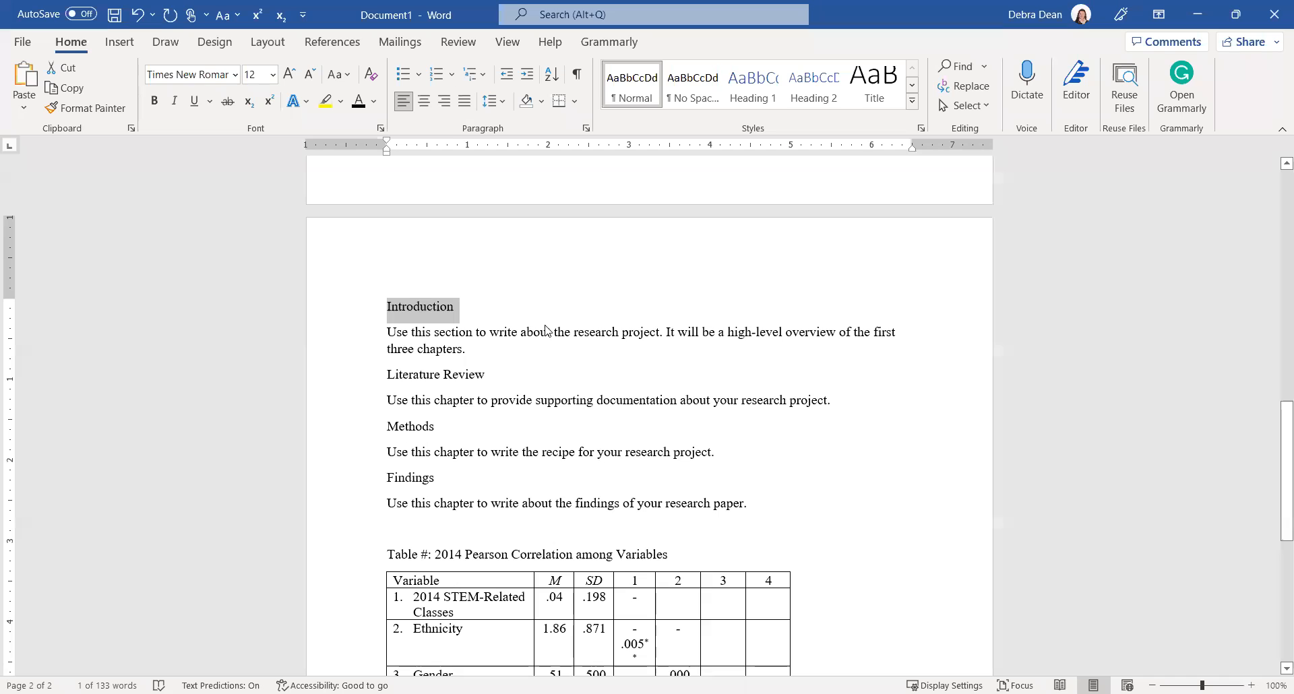
{"action": "left_click", "coordinate": [154, 100]}
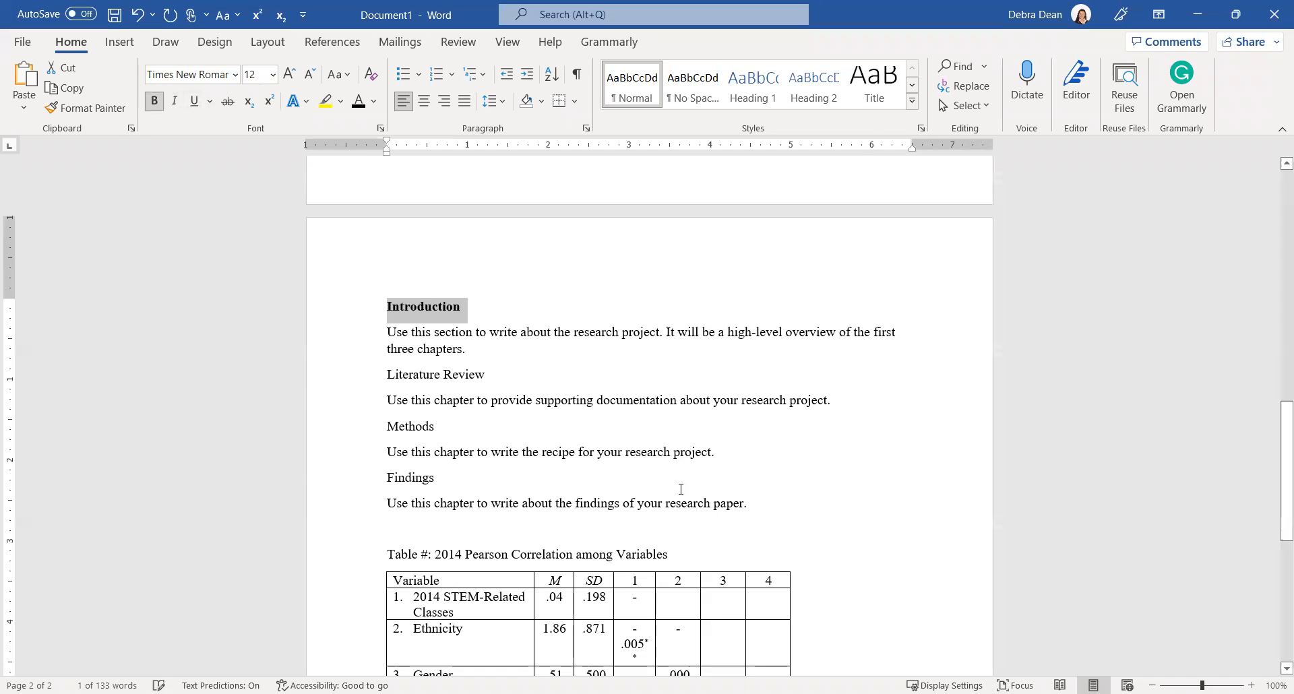
{"action": "left_click_drag", "start_coordinate": [488, 375], "coordinate": [386, 376]}
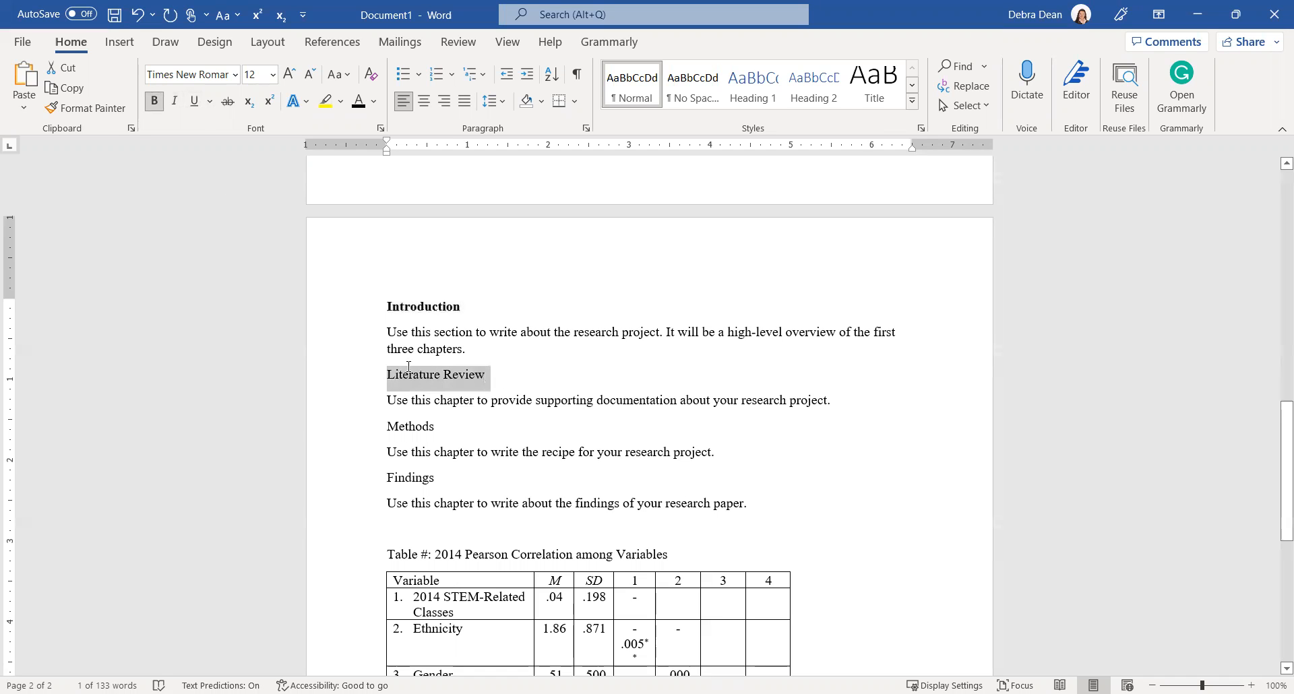
- Open the Navigation pane and show its headings outline
{"action": "left_click", "coordinate": [745, 305]}
{"action": "key", "text": "ctrl+f"}
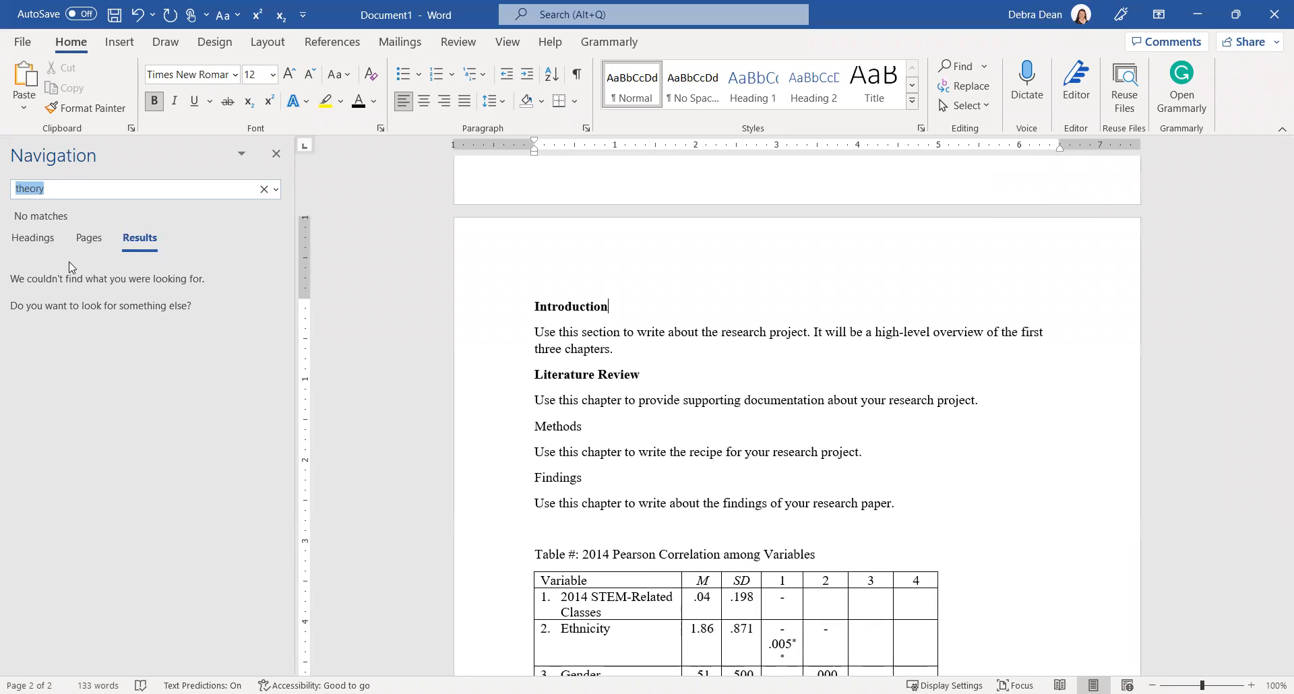
{"action": "left_click", "coordinate": [36, 244]}
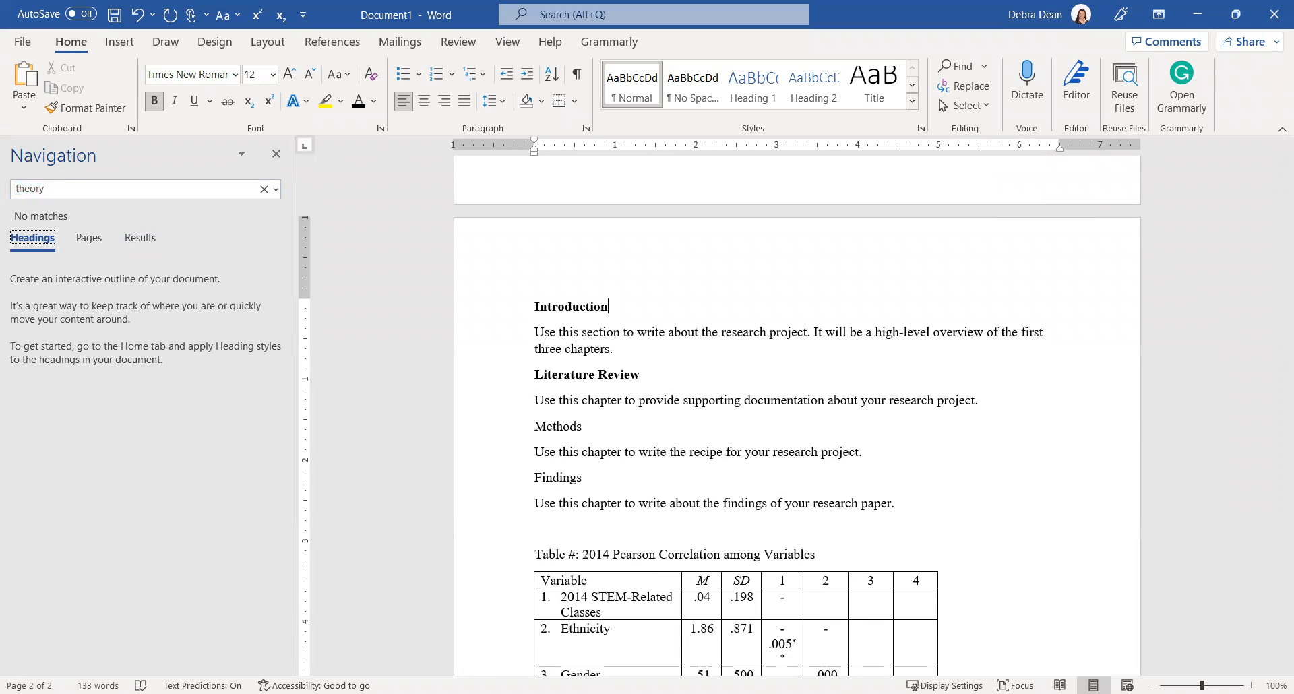
- Apply the Heading 1 style to the Introduction title
{"action": "triple_click", "coordinate": [591, 308]}
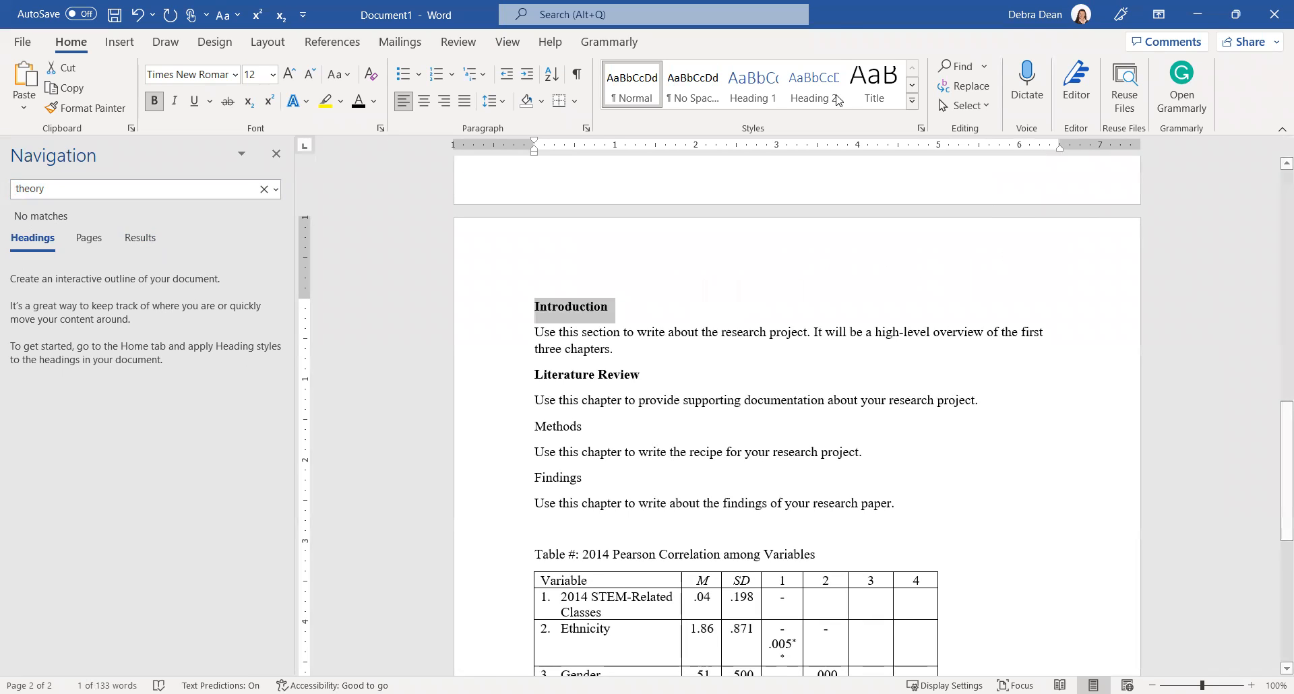
{"action": "left_click", "coordinate": [748, 101]}
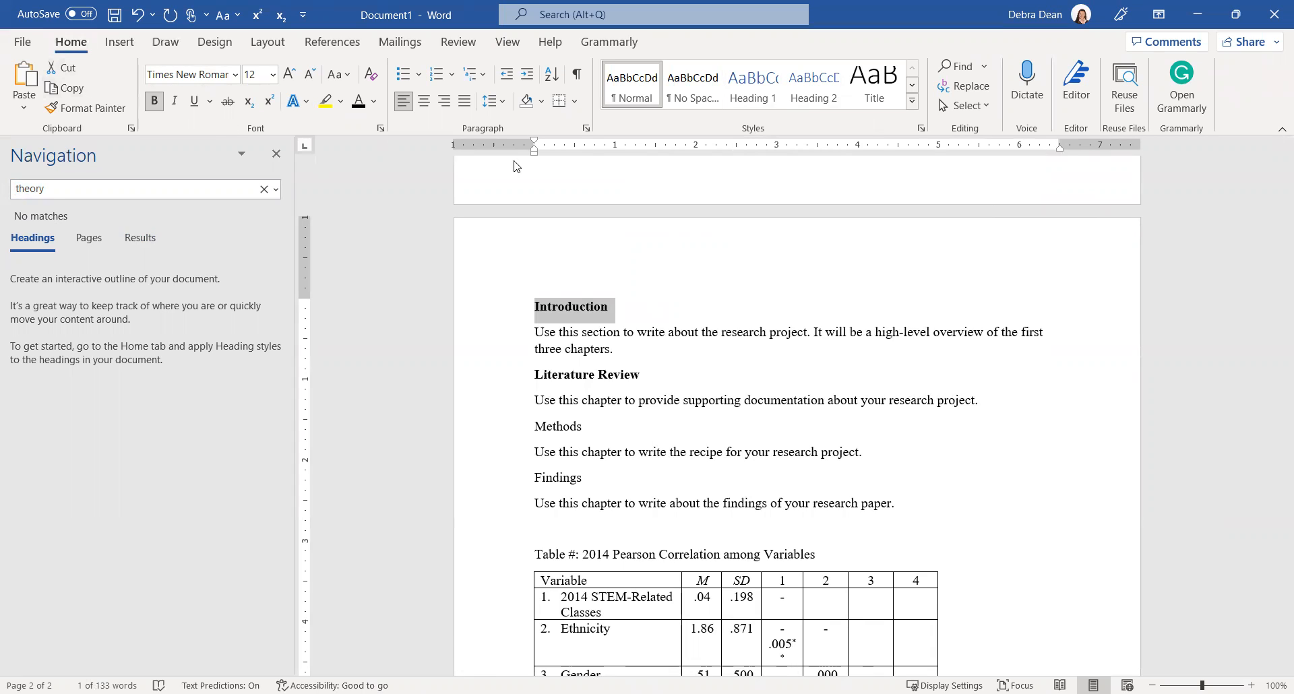
{"action": "left_click", "coordinate": [765, 85]}
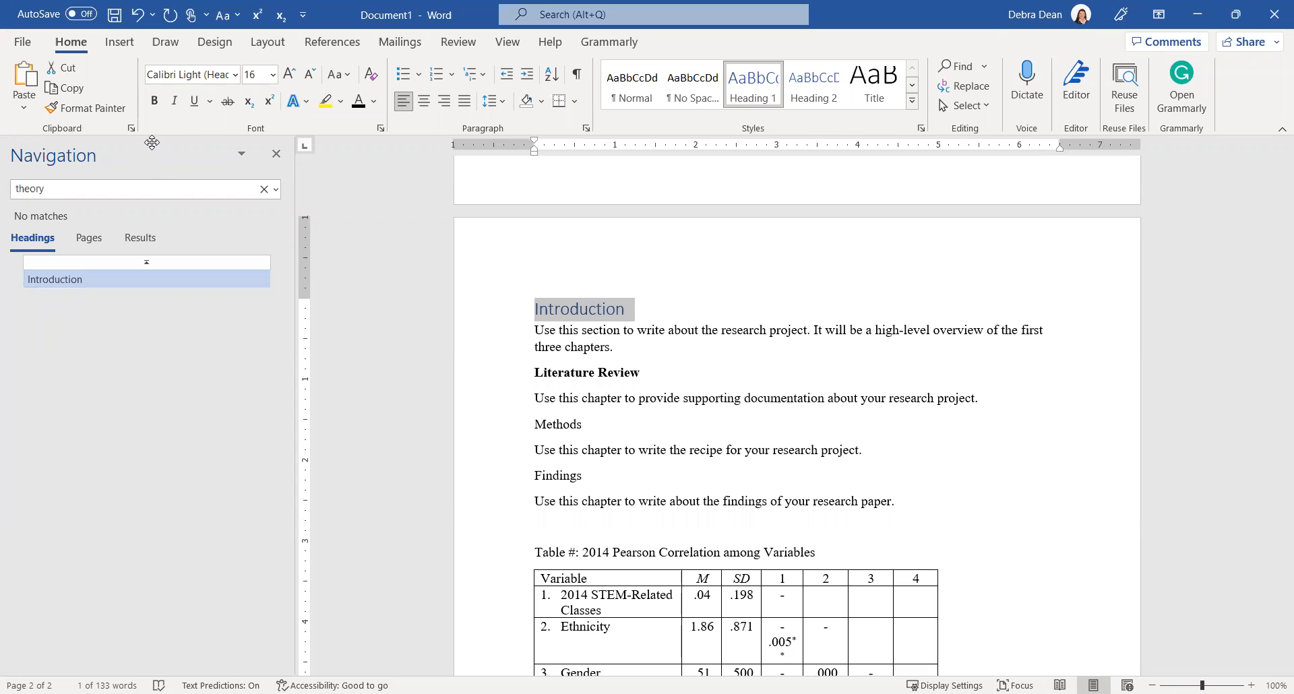
- Format the Introduction heading as bold Times New Roman, size 12, in black
{"action": "left_click", "coordinate": [154, 100]}
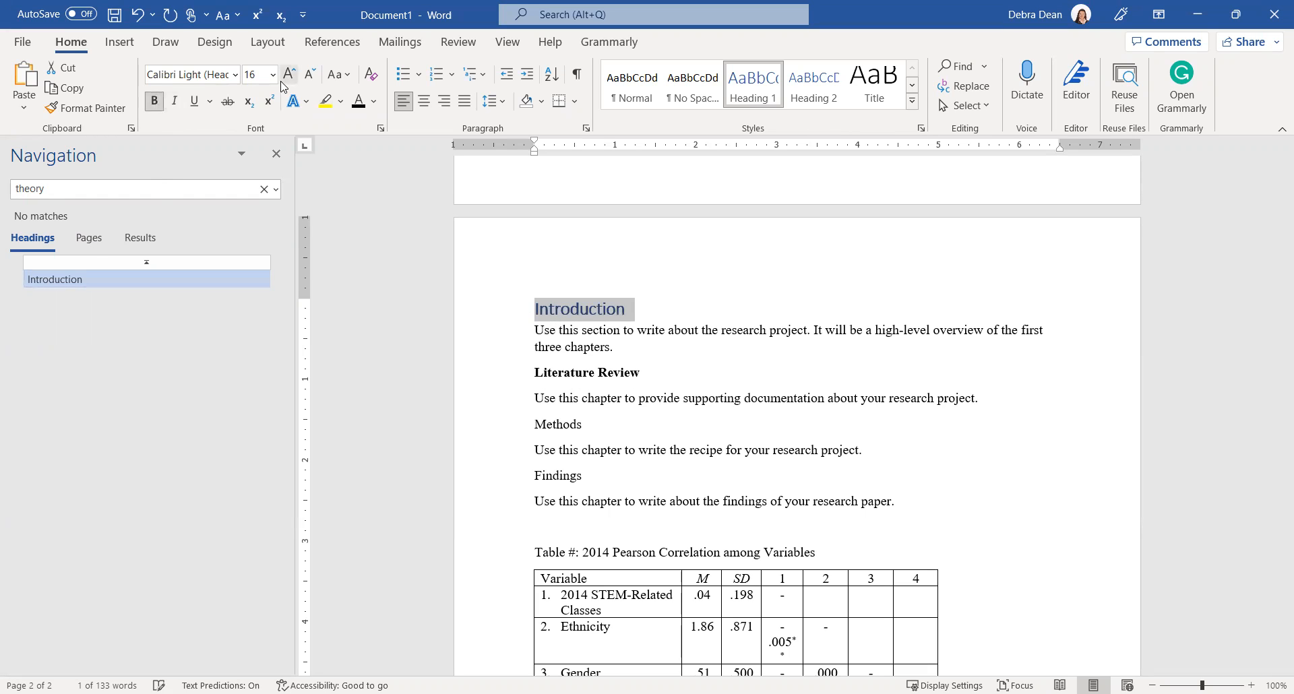
{"action": "left_click", "coordinate": [235, 75]}
{"action": "left_click", "coordinate": [202, 192]}
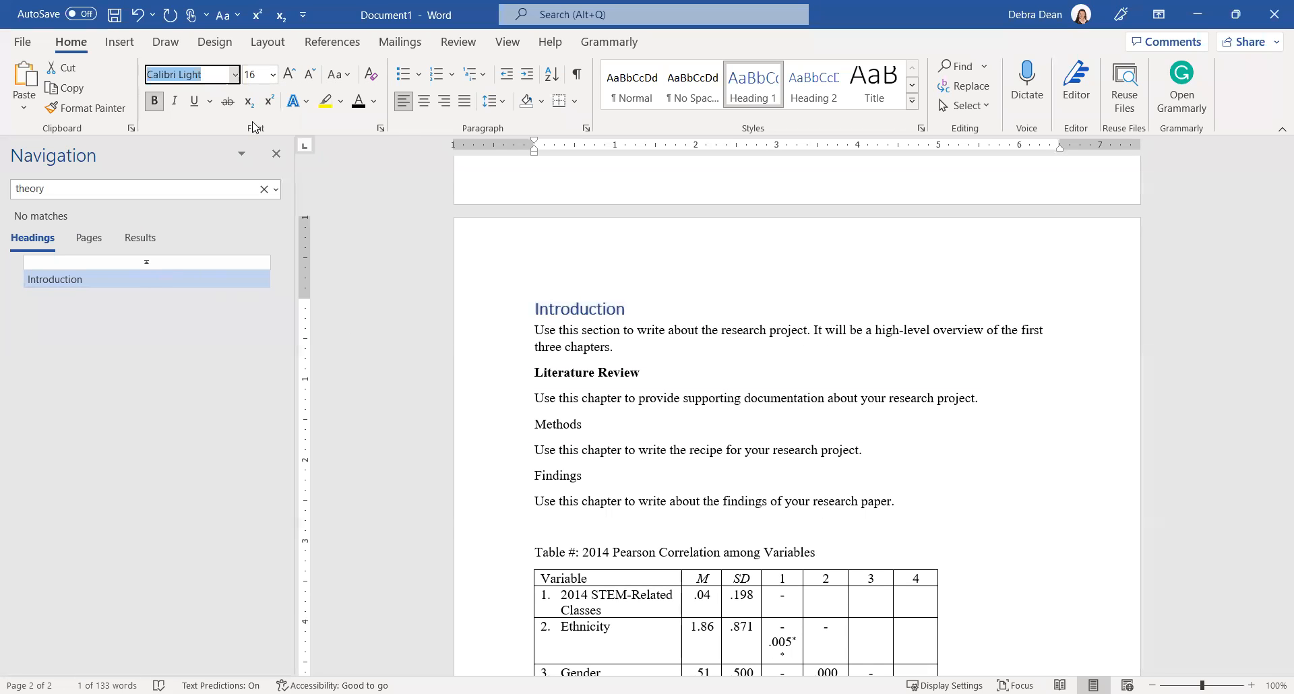
{"action": "left_click", "coordinate": [261, 75]}
{"action": "type", "text": "12"}
{"action": "key", "text": "Return"}
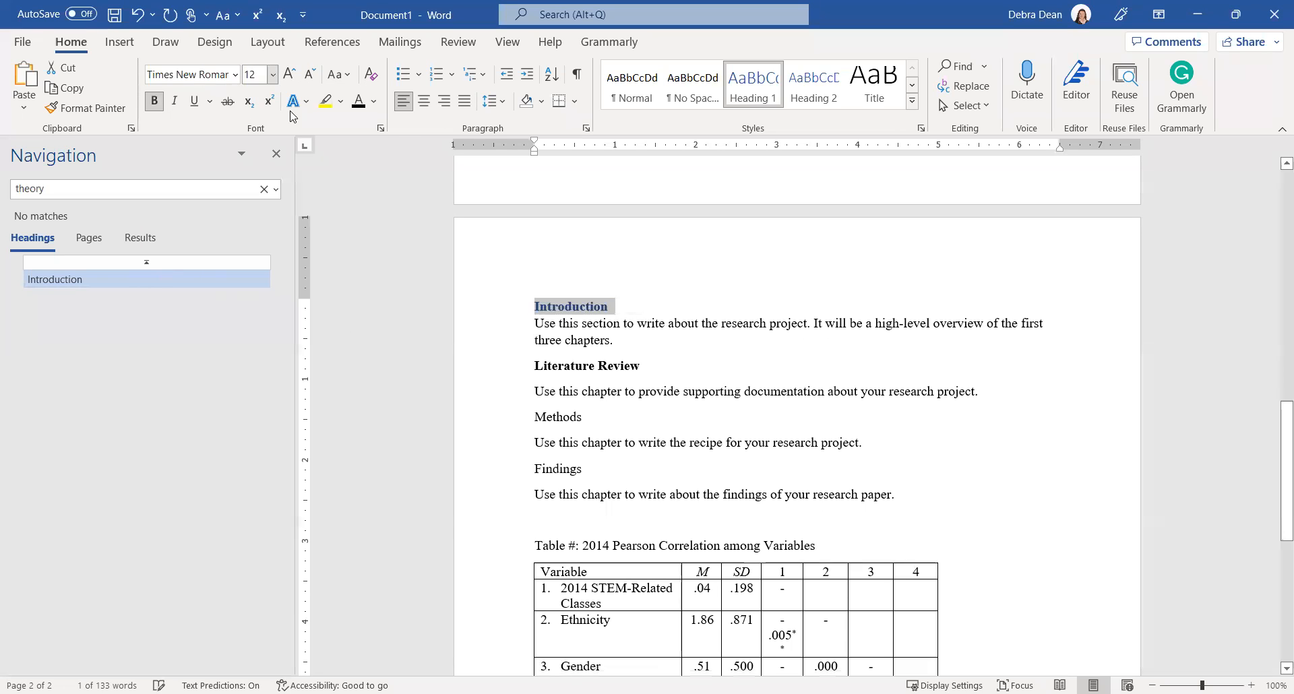
{"action": "left_click", "coordinate": [357, 101]}
- Set the Introduction heading's paragraph spacing to 6 pt before and 6 pt after, and update the Heading 1 style to match it
{"action": "left_click", "coordinate": [589, 131]}
{"action": "left_click", "coordinate": [584, 366]}
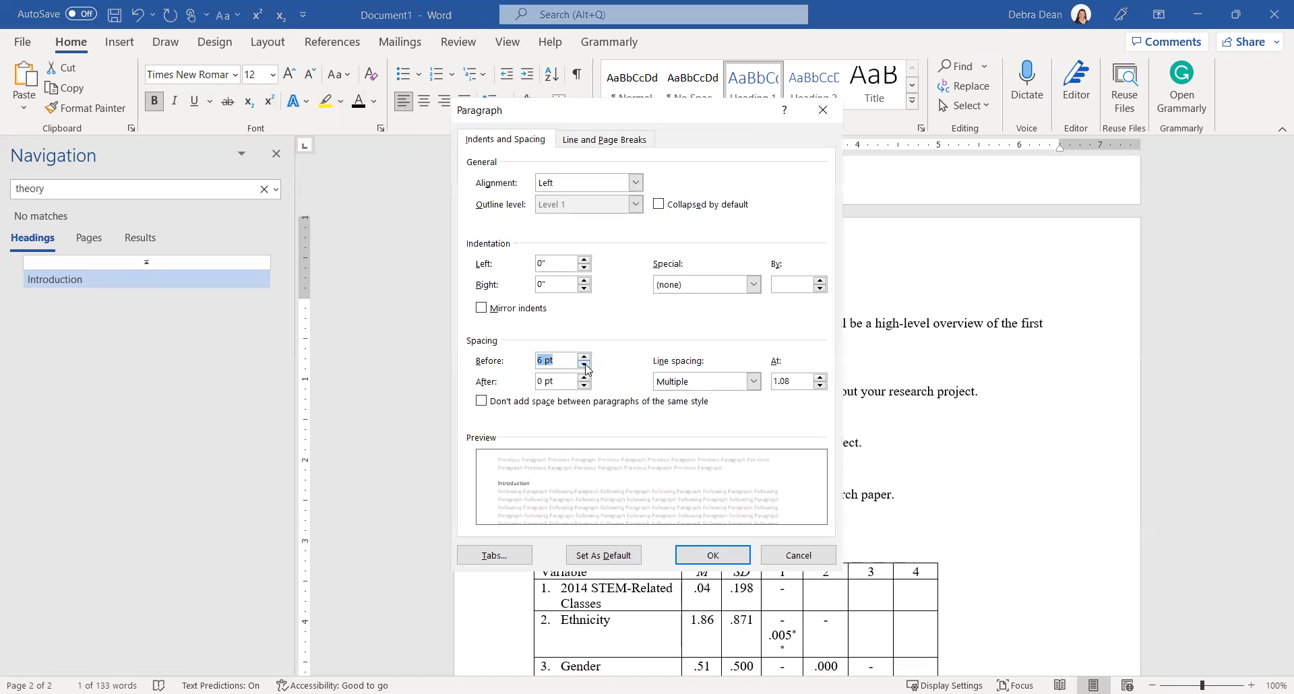
{"action": "left_click", "coordinate": [585, 379]}
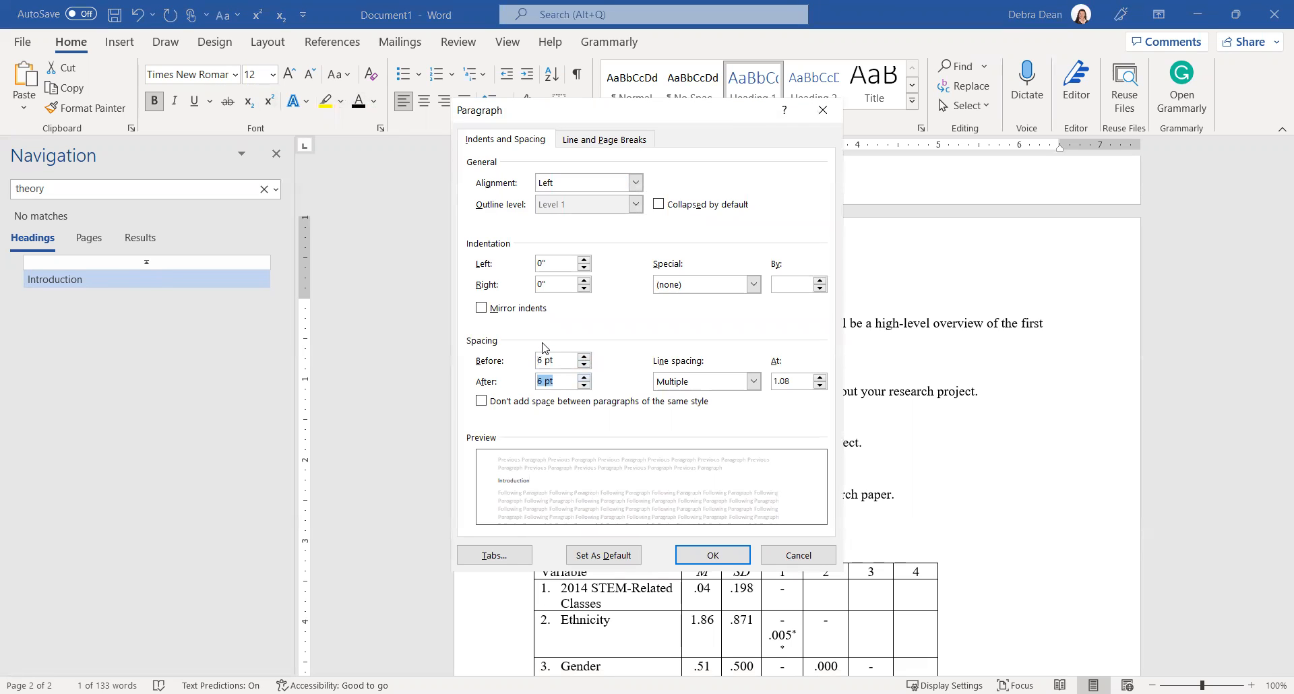
{"action": "left_click", "coordinate": [709, 555]}
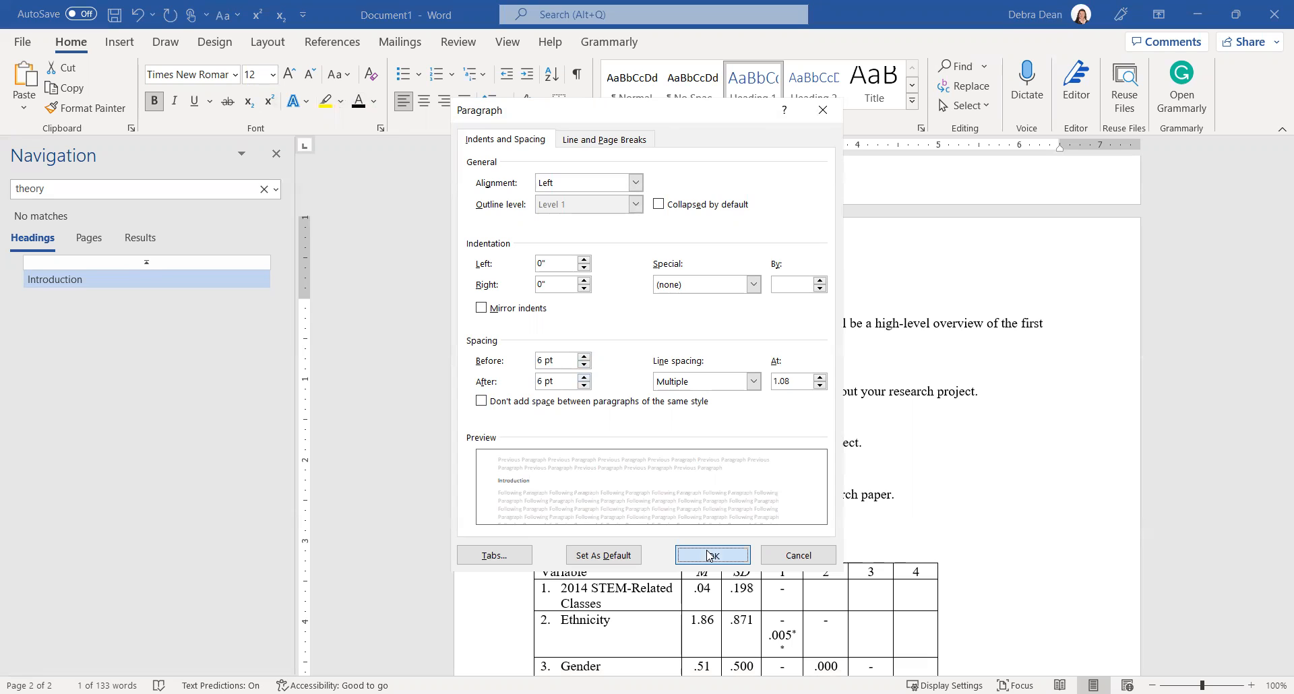
{"action": "key", "text": "Return"}
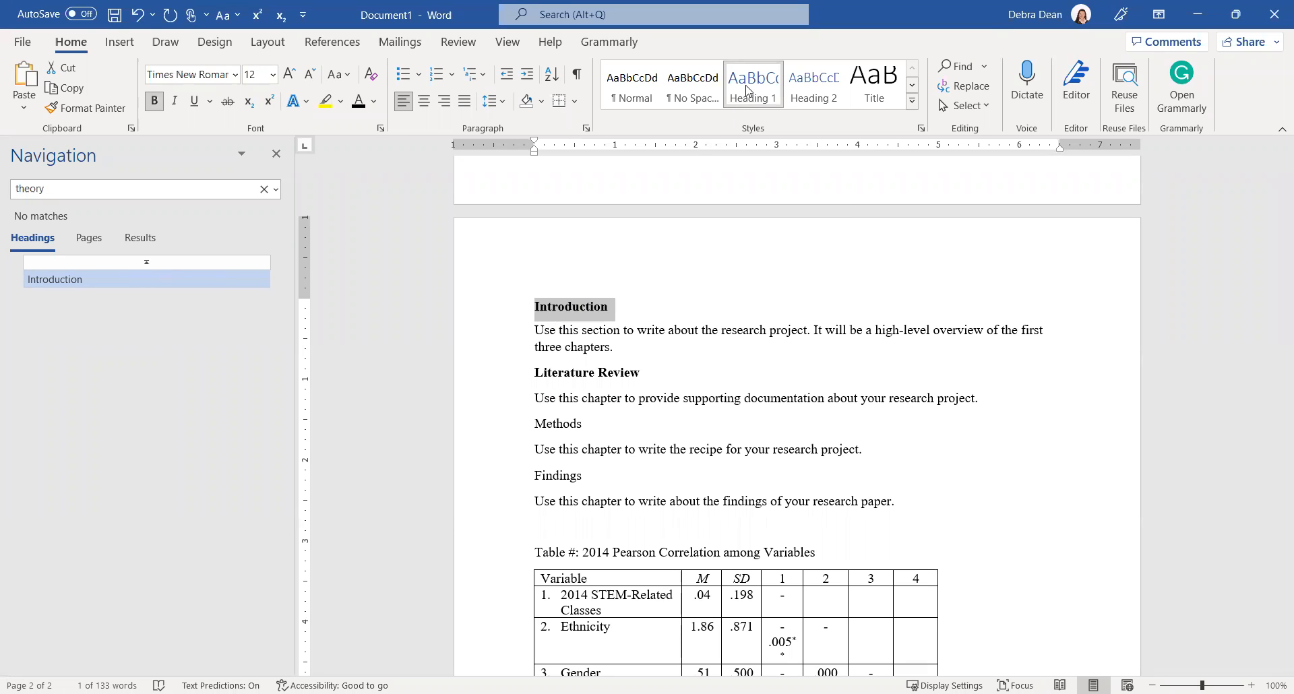
{"action": "right_click", "coordinate": [782, 98]}
{"action": "left_click", "coordinate": [783, 102]}
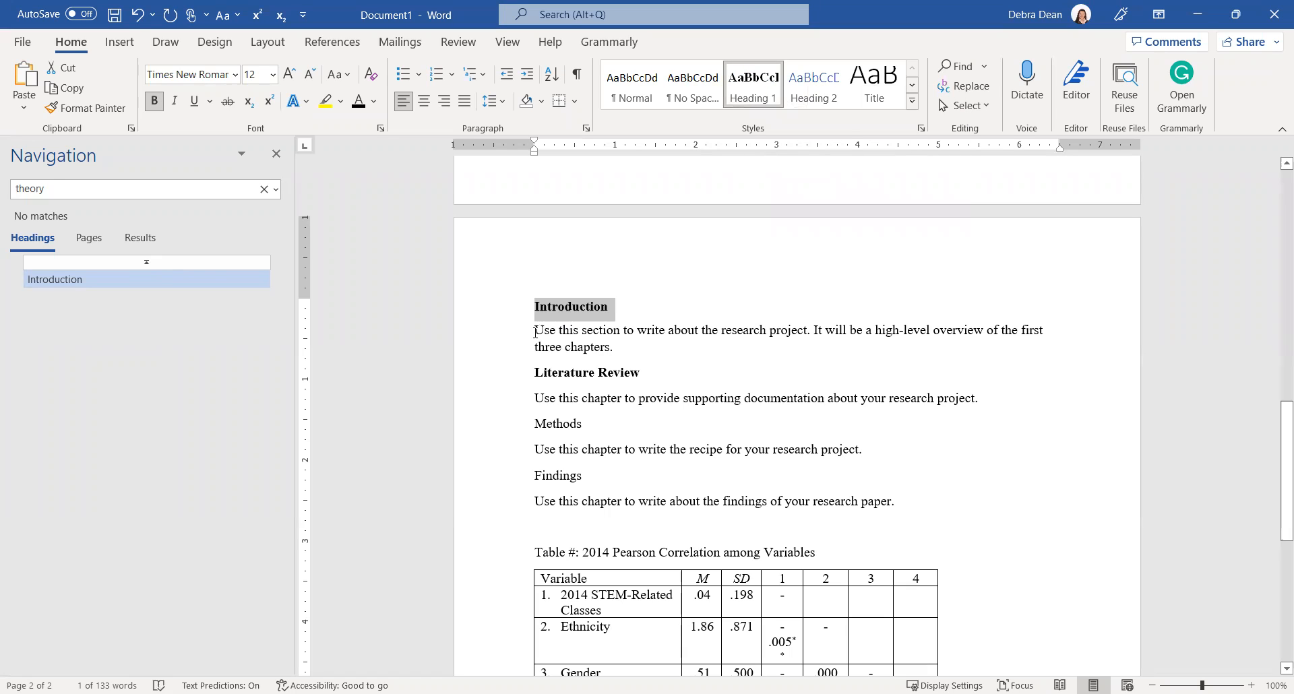
- Apply the Heading 1 style to the Literature Review, Methods and Findings titles
{"action": "left_click_drag", "start_coordinate": [657, 372], "coordinate": [507, 376]}
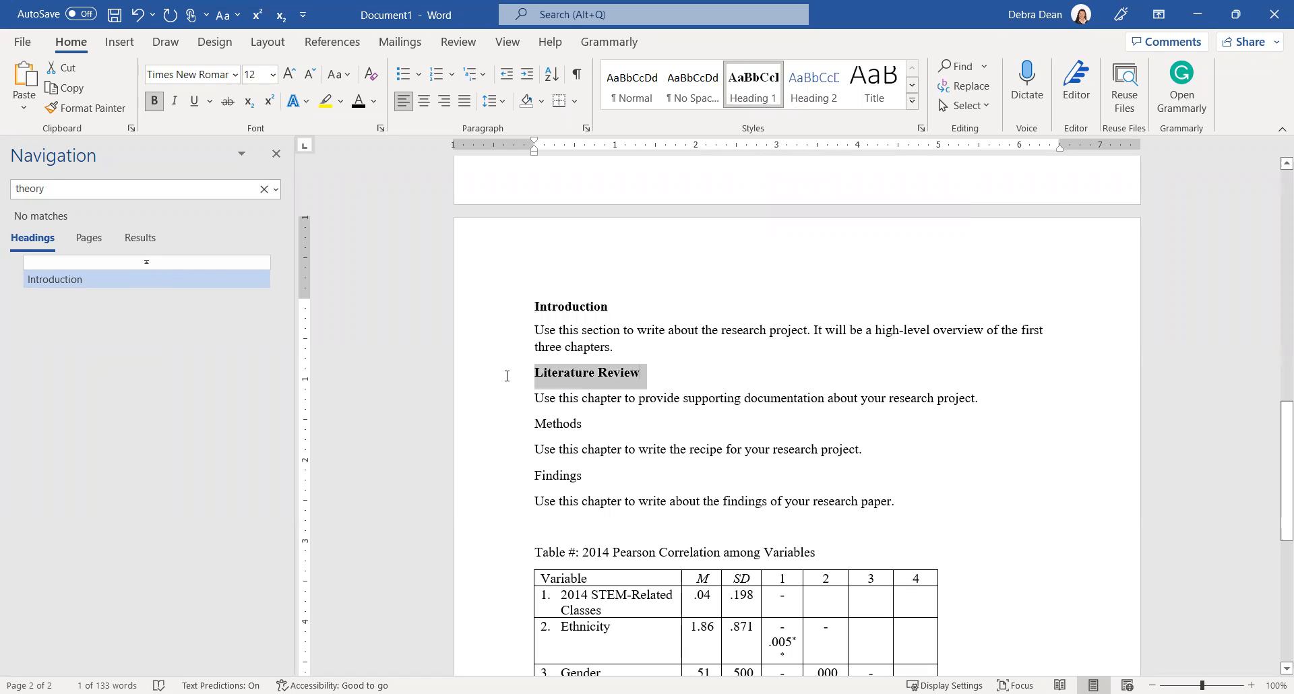
{"action": "left_click", "coordinate": [743, 93]}
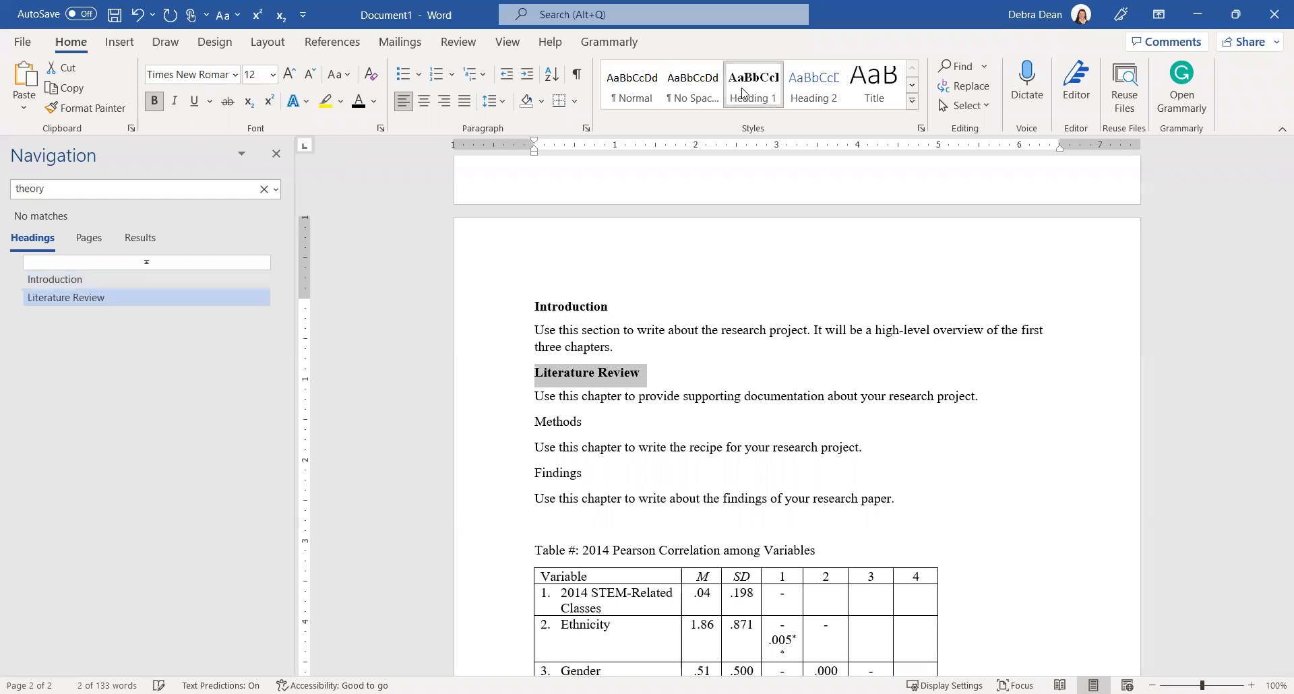
{"action": "scroll", "coordinate": [677, 386], "scroll_direction": "down", "scroll_amount": 3}
{"action": "triple_click", "coordinate": [565, 263]}
{"action": "left_click", "coordinate": [735, 97]}
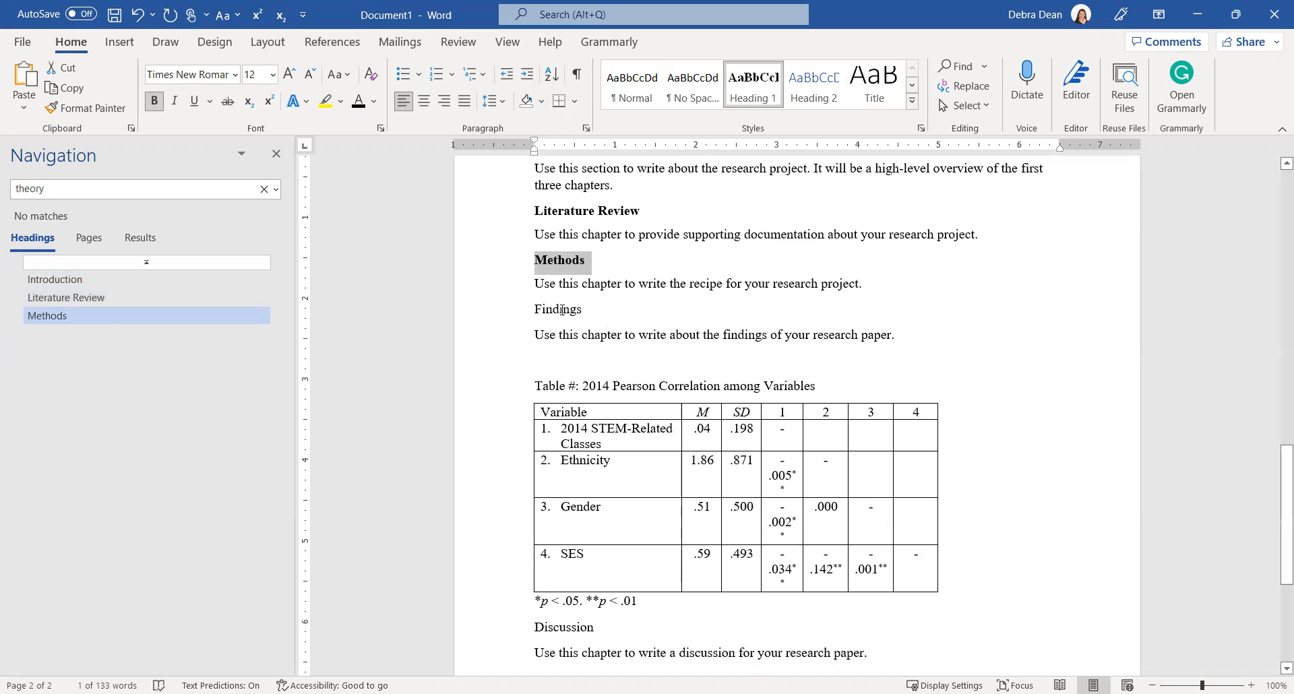
{"action": "triple_click", "coordinate": [562, 310]}
{"action": "left_click", "coordinate": [754, 94]}
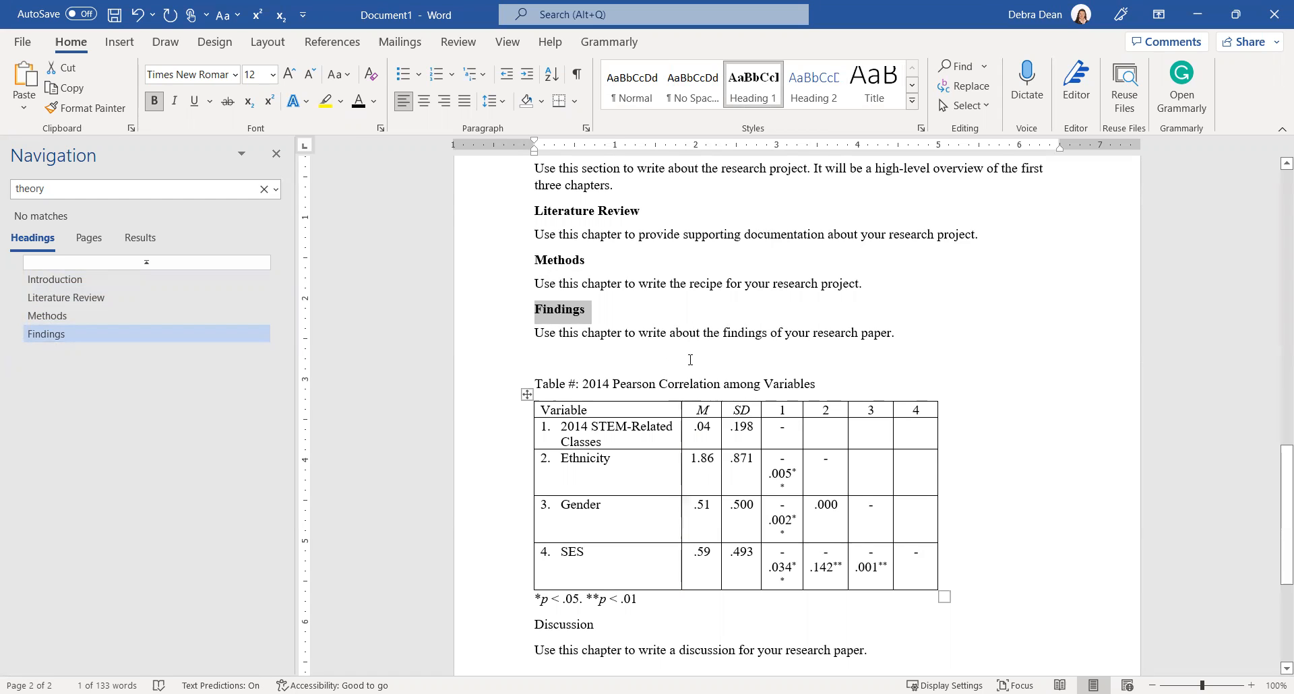
- Center the Introduction heading and update the Heading 1 style to match it
{"action": "scroll", "coordinate": [616, 306], "scroll_direction": "up", "scroll_amount": 4}
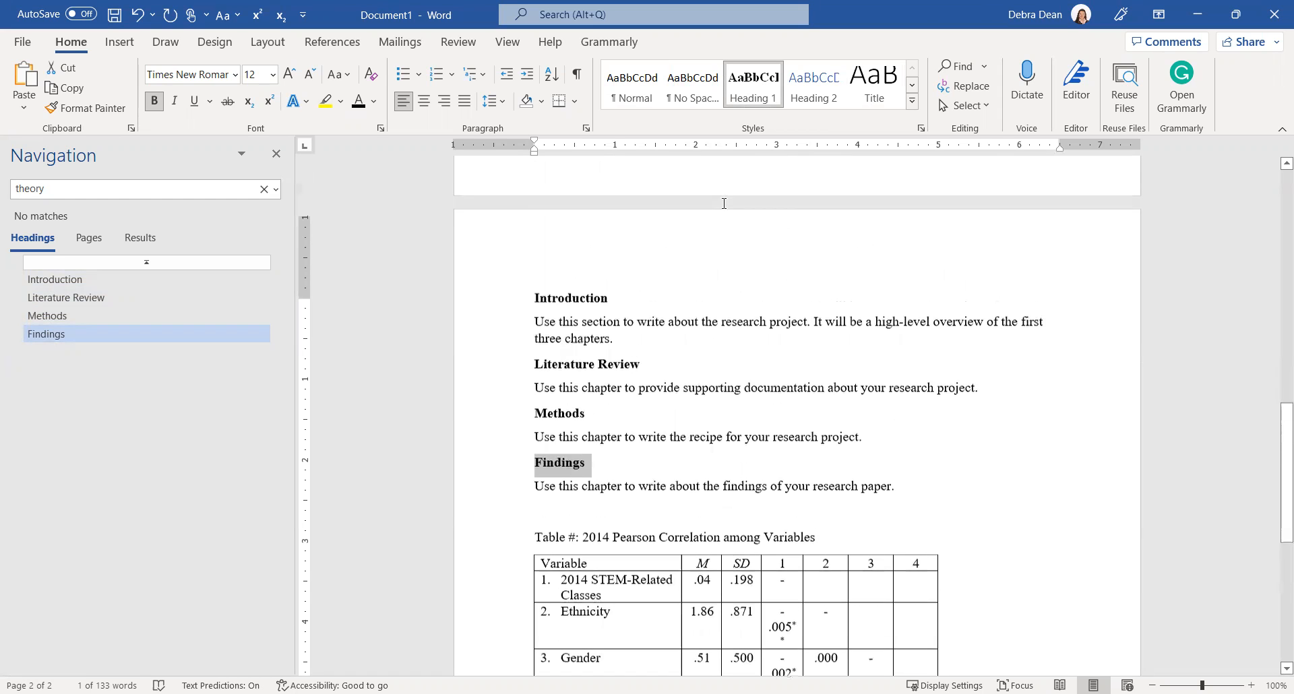
{"action": "left_click", "coordinate": [616, 305]}
{"action": "left_click", "coordinate": [424, 101]}
{"action": "left_click", "coordinate": [787, 90]}
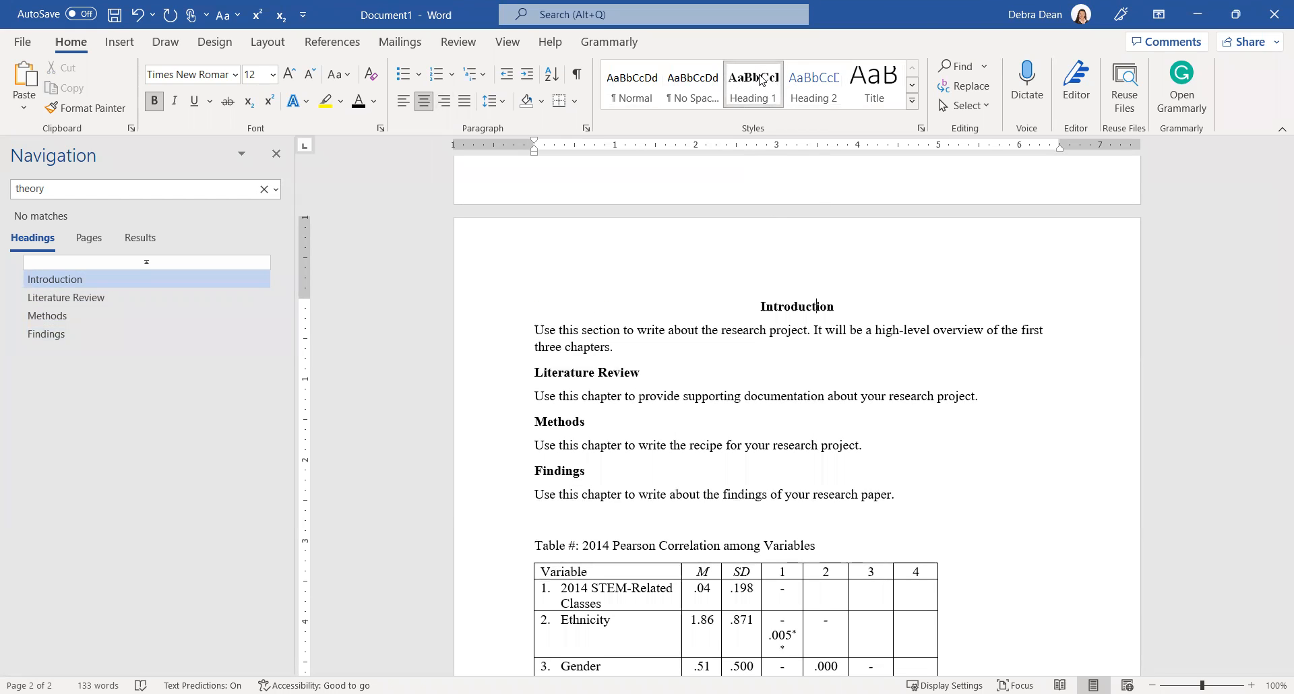
{"action": "right_click", "coordinate": [765, 84]}
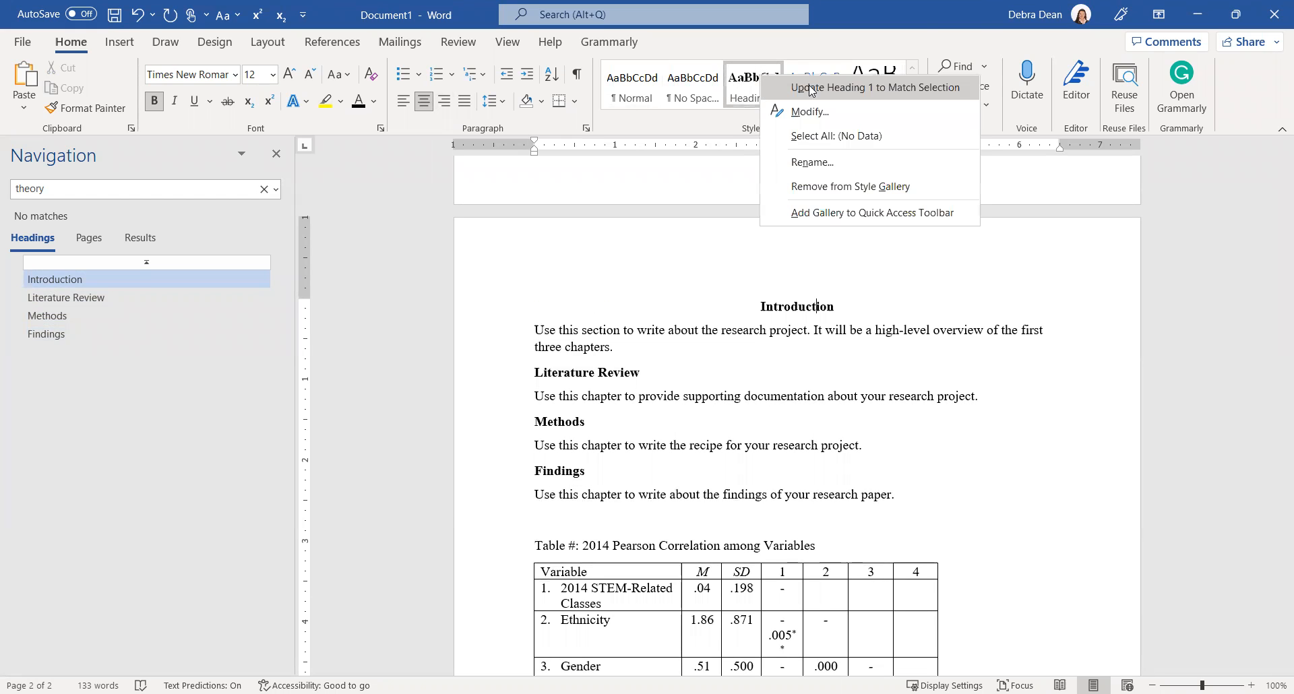
{"action": "left_click", "coordinate": [812, 90]}
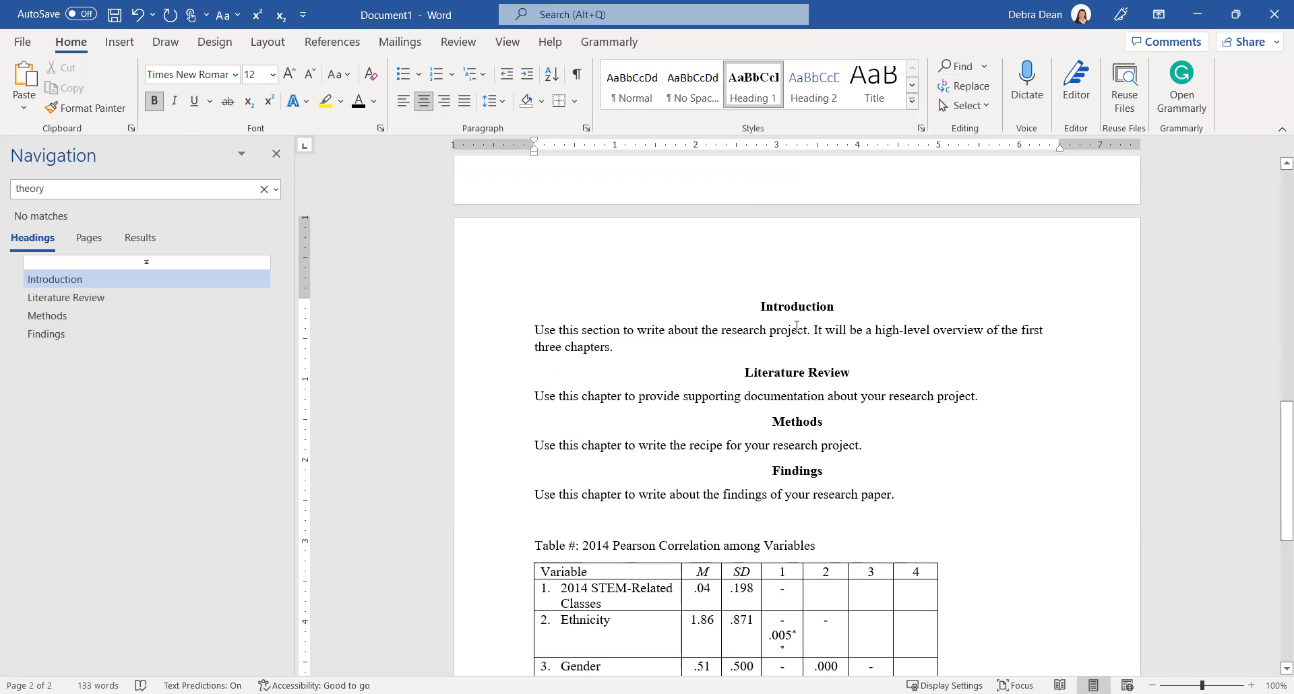
- Add the line "Significance of the Study" below the Introduction paragraph, separated by a blank line
{"action": "left_click", "coordinate": [665, 348]}
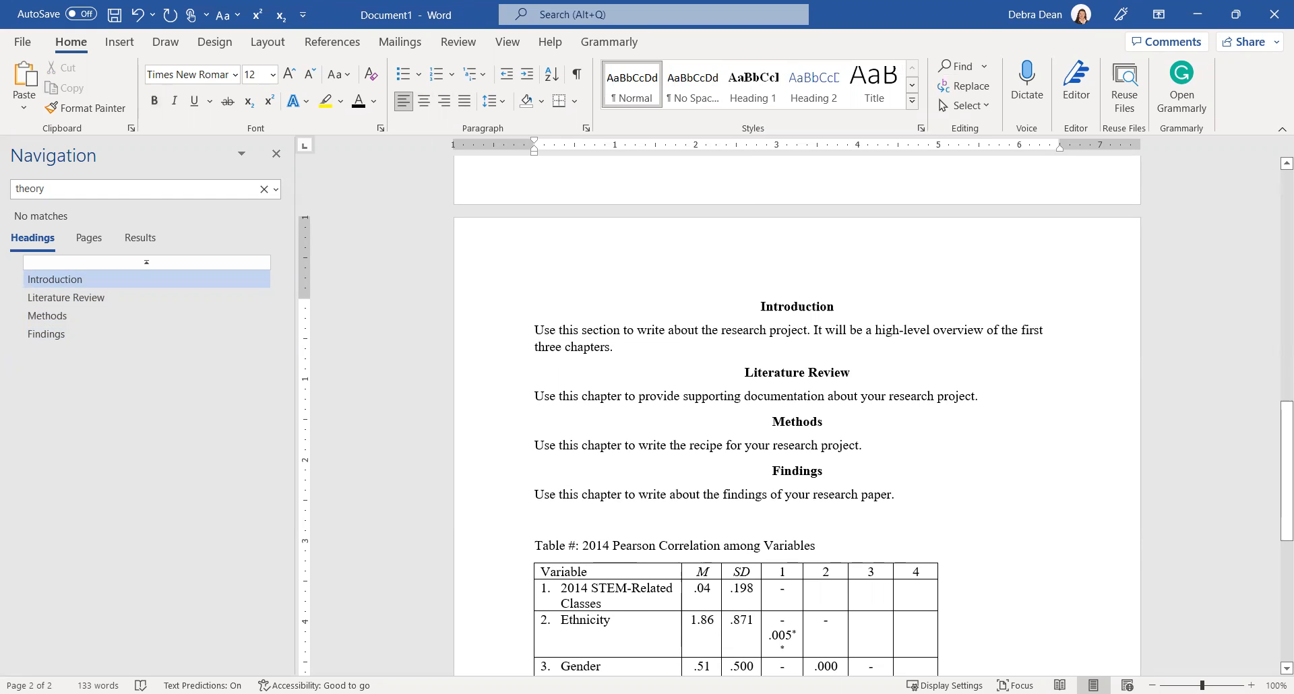
{"action": "key", "text": "Return"}
{"action": "key", "text": "Return"}
{"action": "type", "text": "S"}
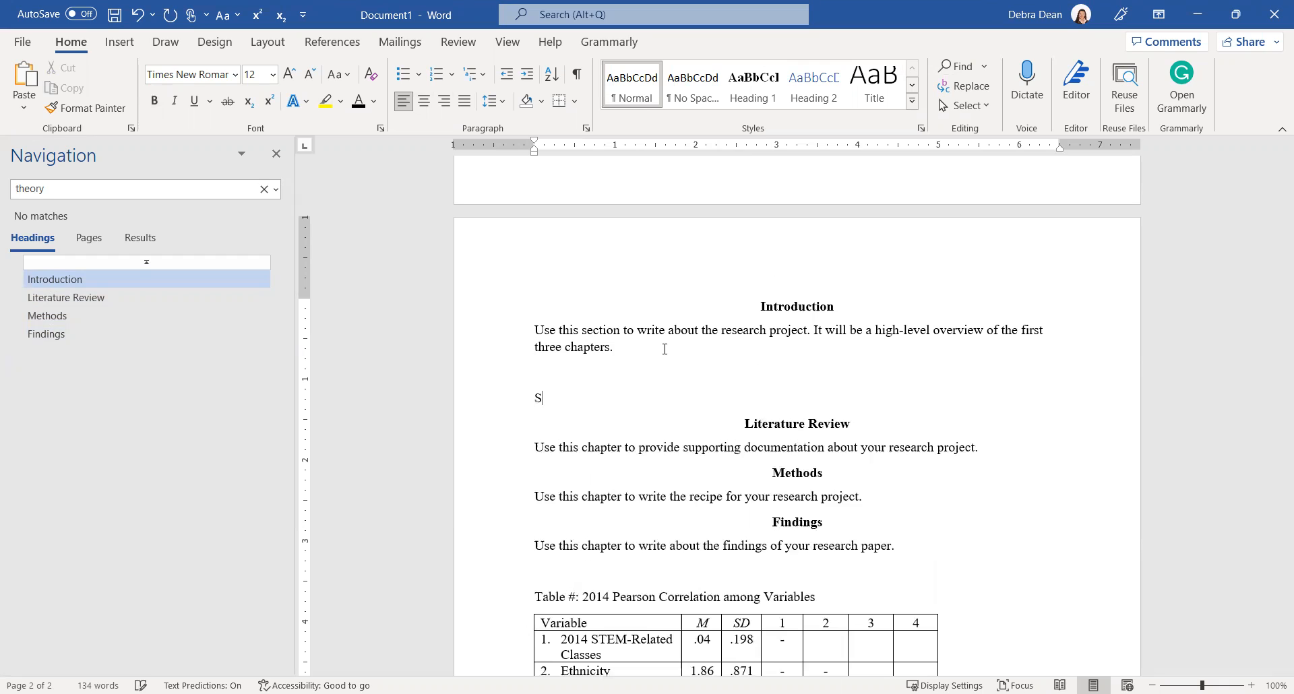
{"action": "type", "text": "ignifica"}
{"action": "key", "text": "BackSpace"}
{"action": "type", "text": "cance of the Study"}
- Add the lines "Research Problem" and "Research Purpose" below Significance of the Study, each preceded by a blank line, and leave blank lines after them
{"action": "key", "text": "Return"}
{"action": "key", "text": "Return"}
{"action": "type", "text": "Resea"}
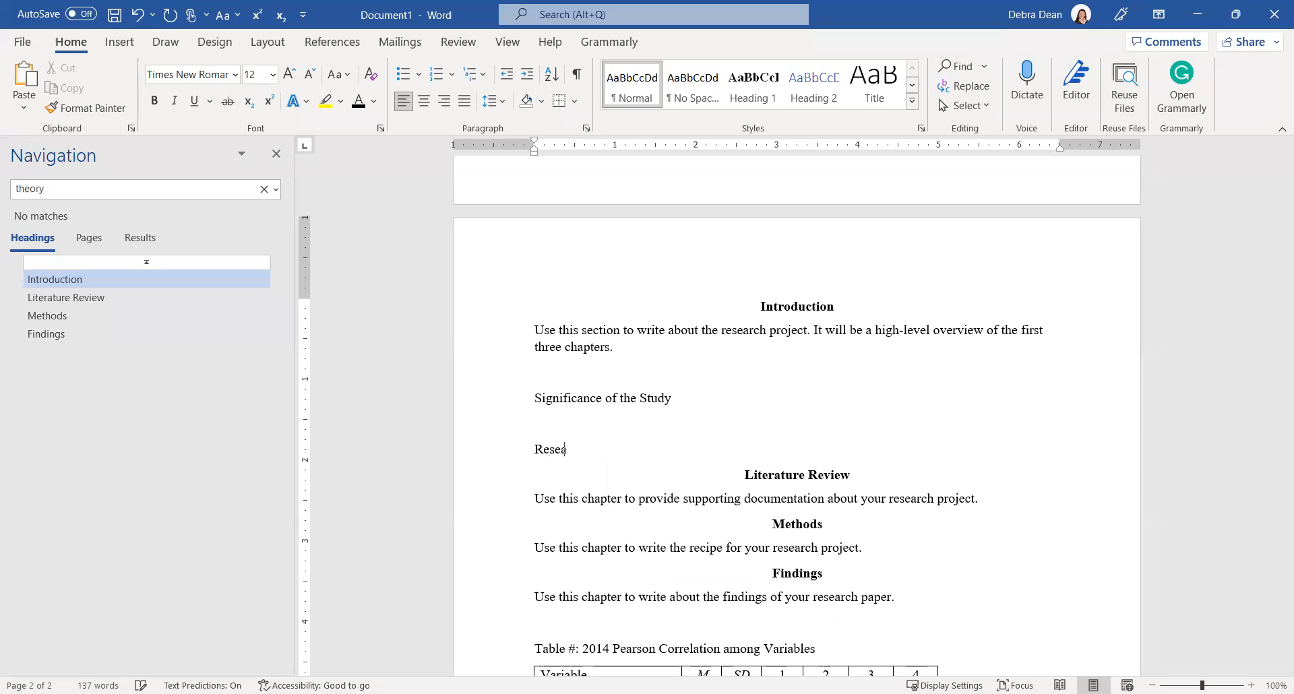
{"action": "type", "text": "rch Problem"}
{"action": "key", "text": "Return"}
{"action": "key", "text": "Return"}
{"action": "type", "text": "Research Purpos"}
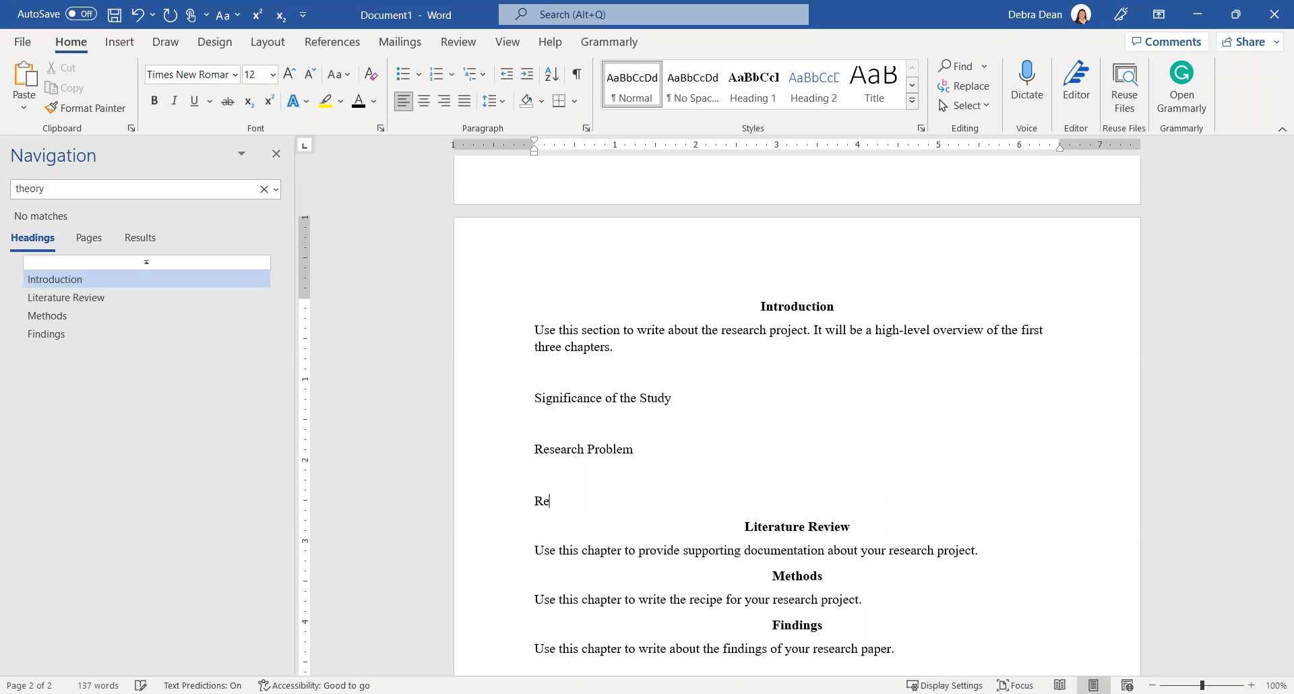
{"action": "type", "text": "e"}
{"action": "key", "text": "Return"}
{"action": "key", "text": "Return"}
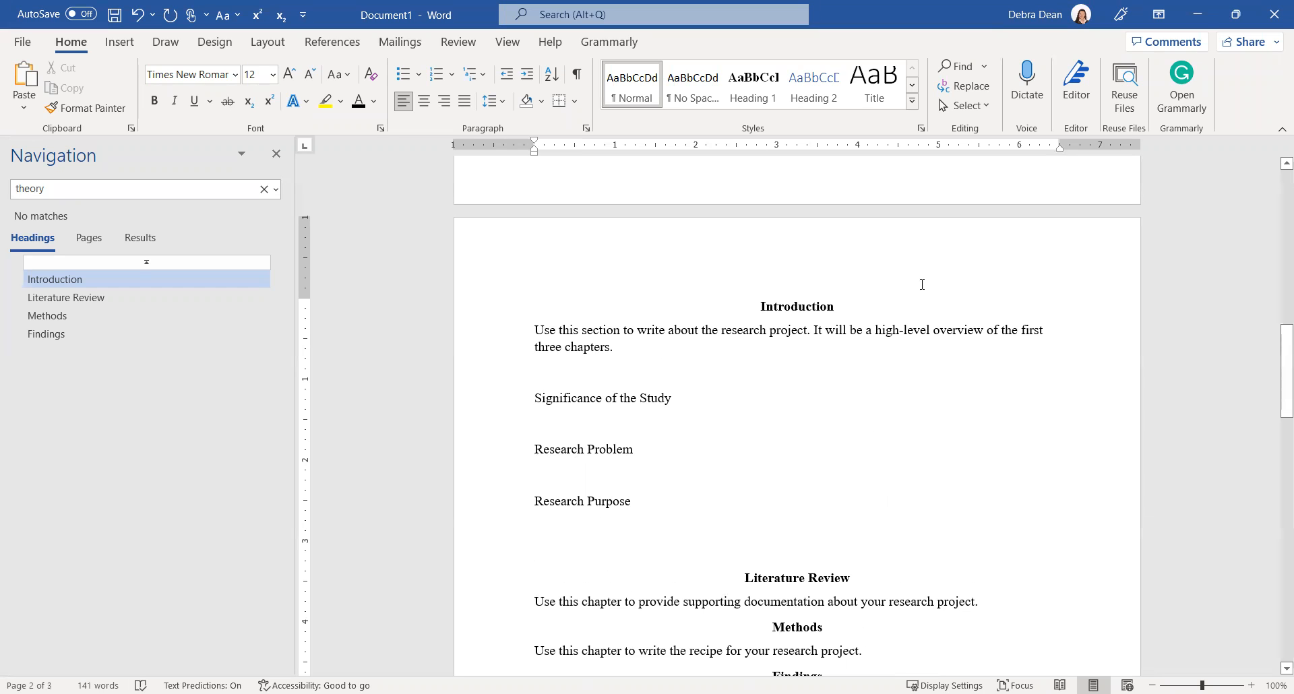
- Apply the Heading 2 style to Significance of the Study and format it in bold black 12-point Times New Roman
{"action": "left_click_drag", "start_coordinate": [686, 397], "coordinate": [523, 395]}
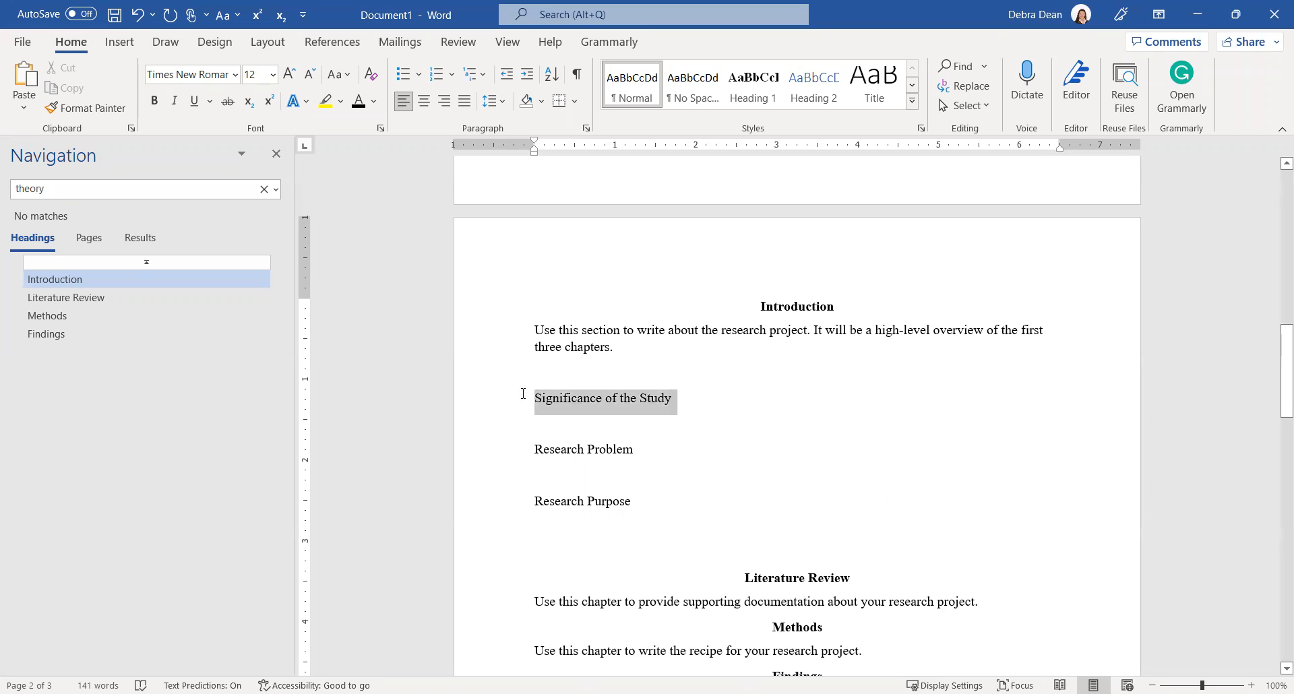
{"action": "left_click", "coordinate": [814, 84]}
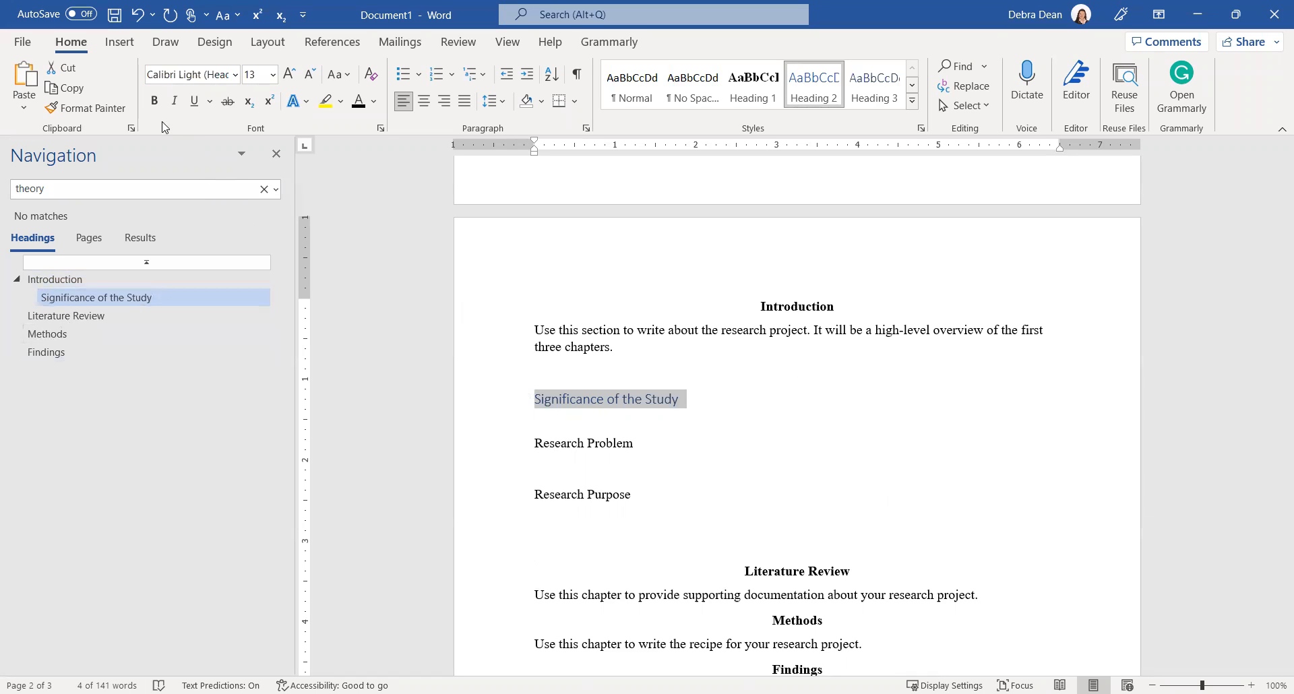
{"action": "left_click", "coordinate": [235, 75]}
{"action": "left_click", "coordinate": [196, 190]}
{"action": "left_click", "coordinate": [260, 75]}
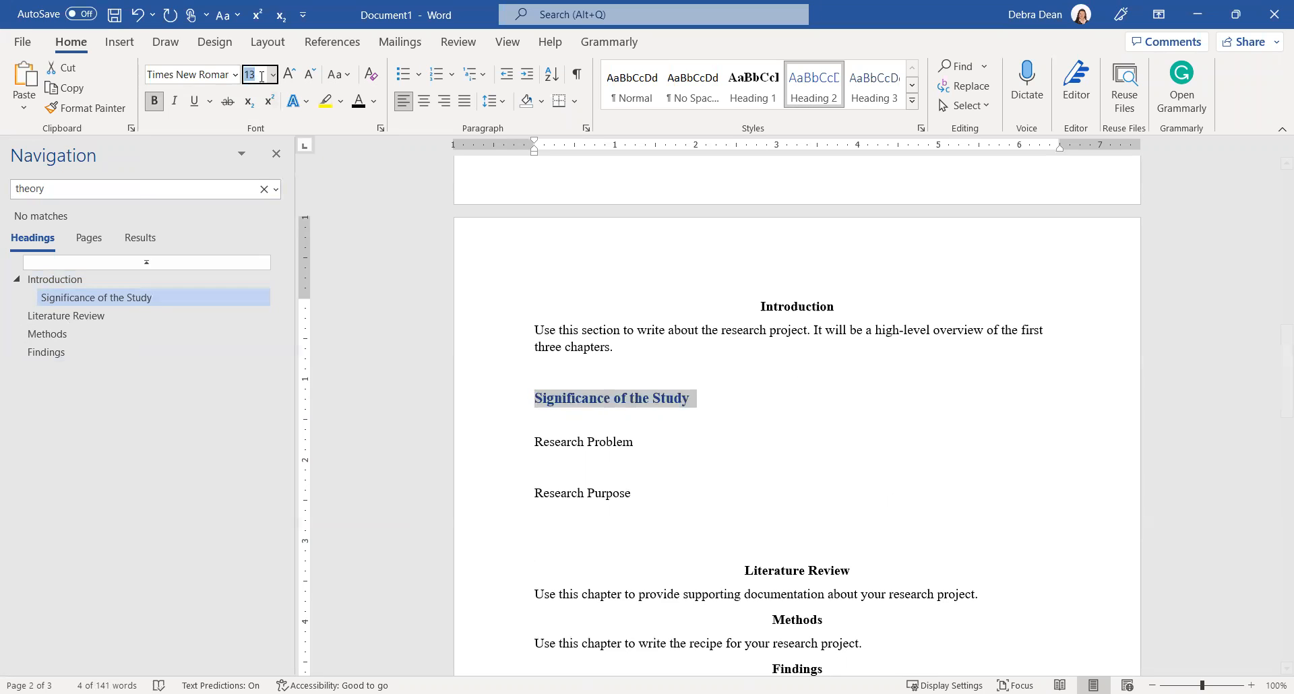
{"action": "type", "text": "12"}
{"action": "key", "text": "Return"}
{"action": "left_click", "coordinate": [359, 102]}
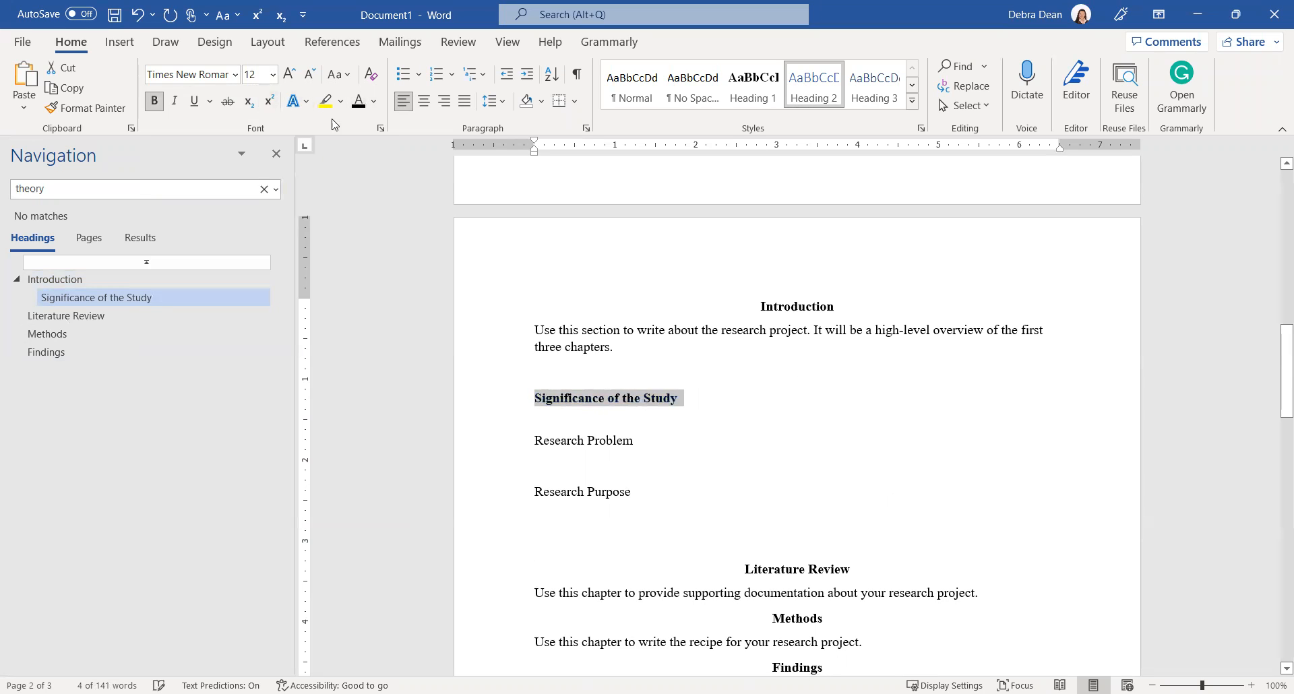
- Set the heading's spacing before to 6 pt, raise its spacing after one increment, and update the Heading 2 style to match
{"action": "left_click", "coordinate": [586, 130]}
{"action": "left_click", "coordinate": [584, 357]}
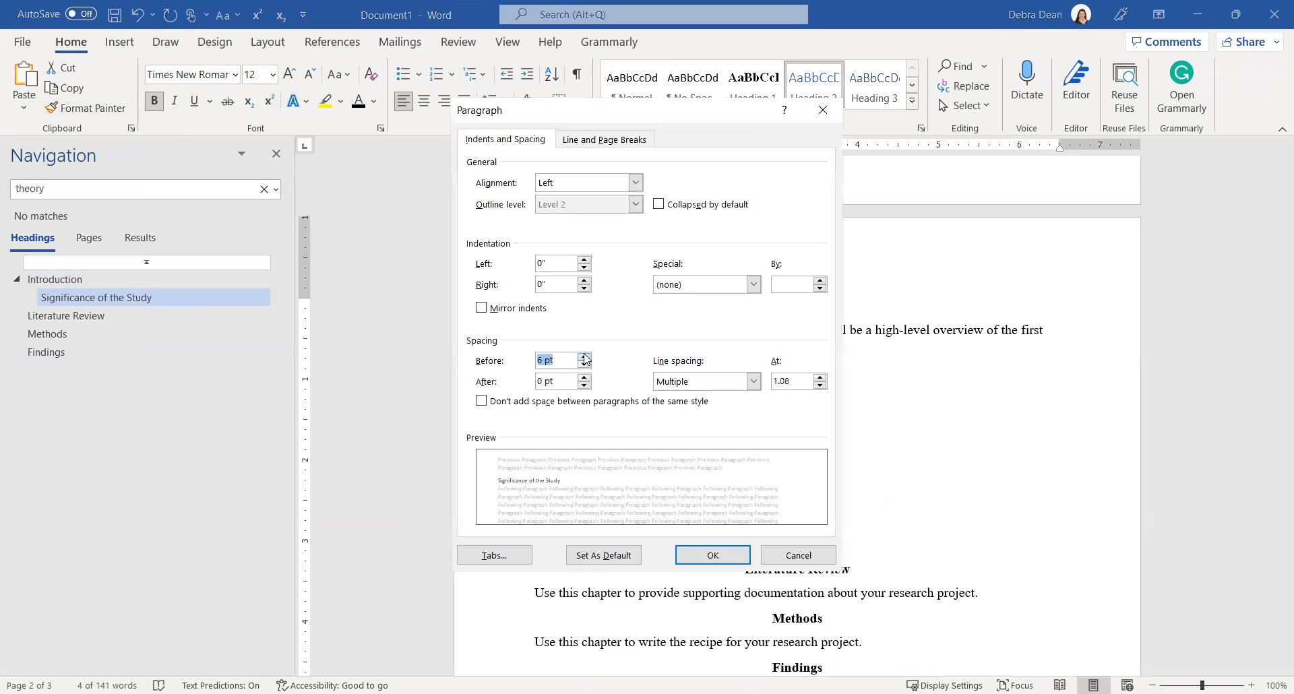
{"action": "left_click", "coordinate": [584, 377]}
{"action": "left_click", "coordinate": [712, 555]}
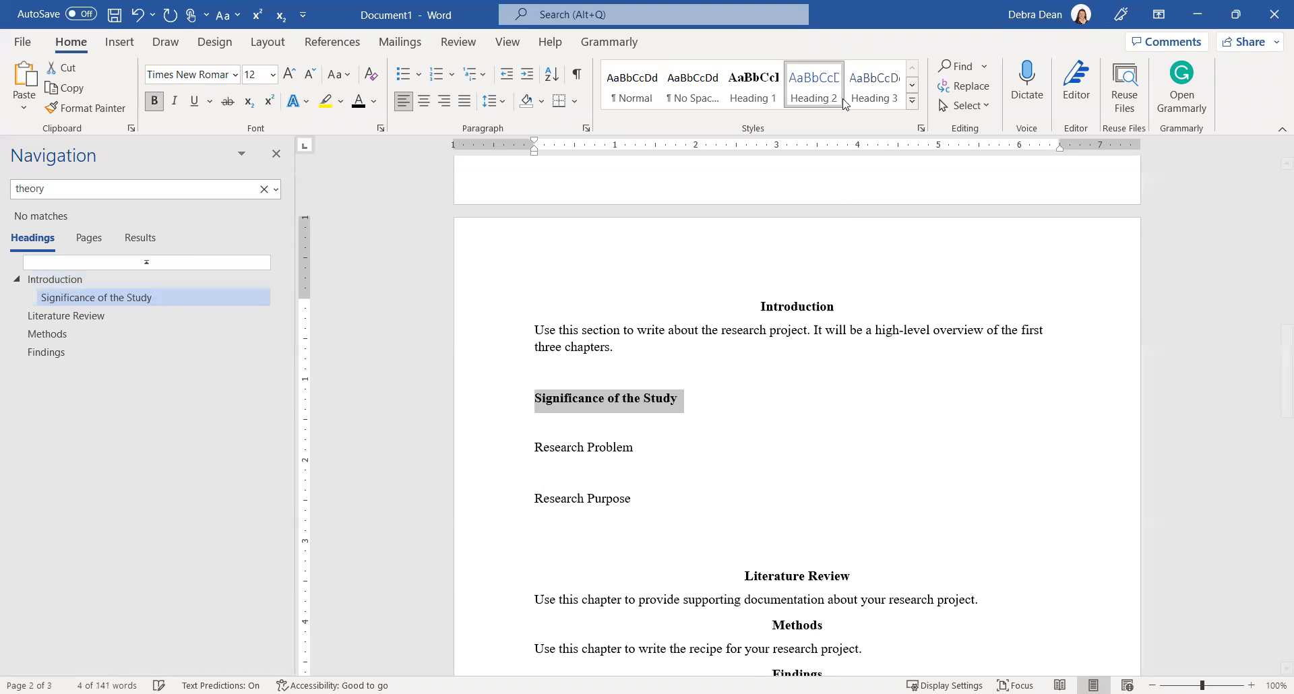
{"action": "right_click", "coordinate": [842, 102]}
{"action": "left_click", "coordinate": [851, 99]}
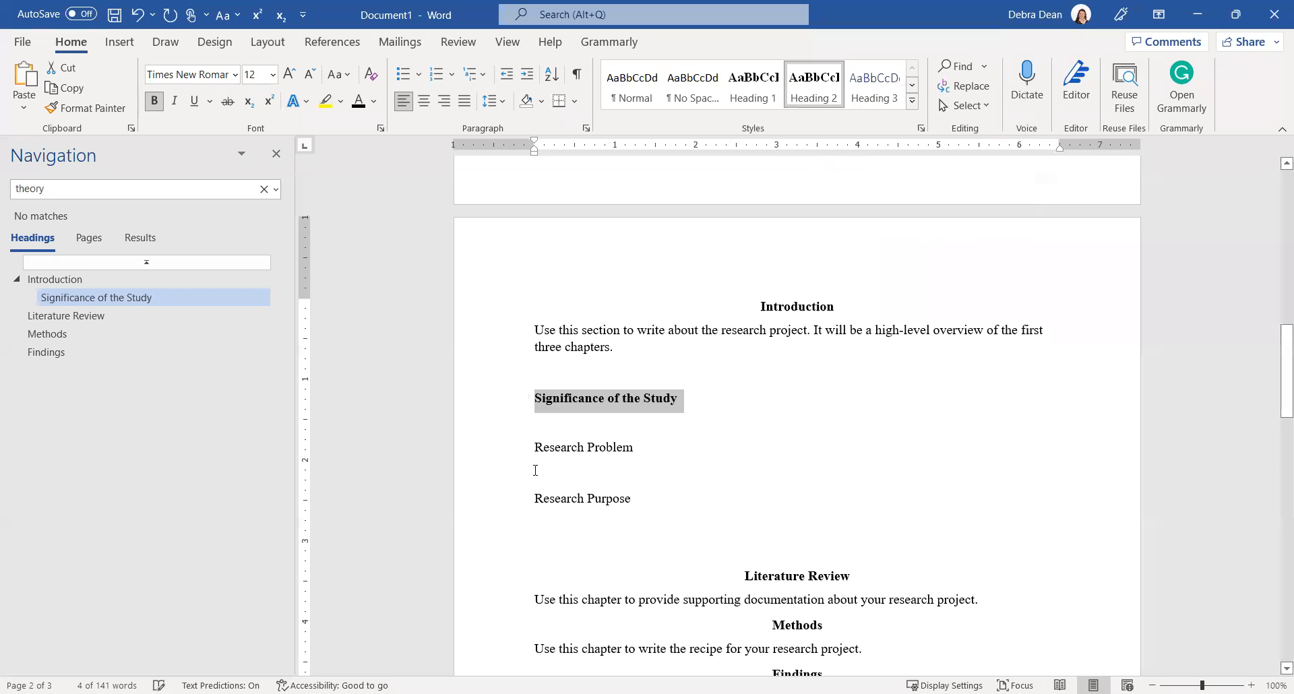
- Apply the Heading 2 style to the Research Problem and Research Purpose lines
{"action": "triple_click", "coordinate": [598, 448]}
{"action": "left_click", "coordinate": [821, 88]}
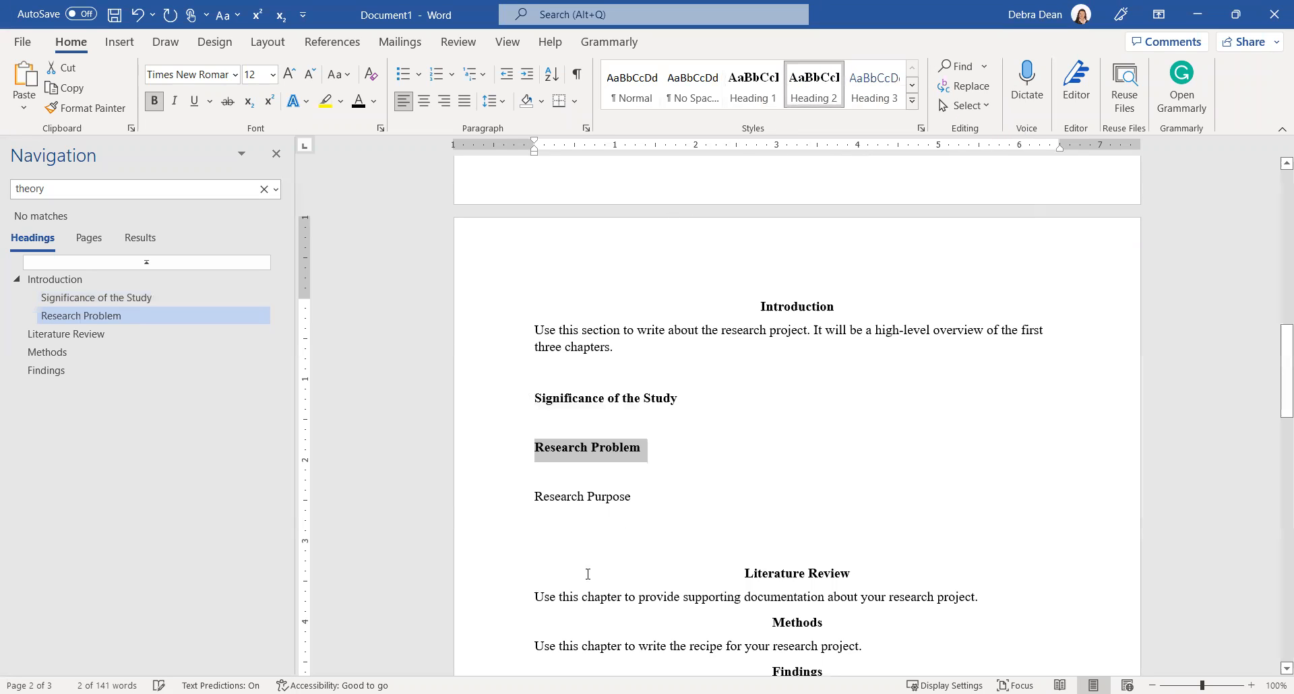
{"action": "triple_click", "coordinate": [538, 499]}
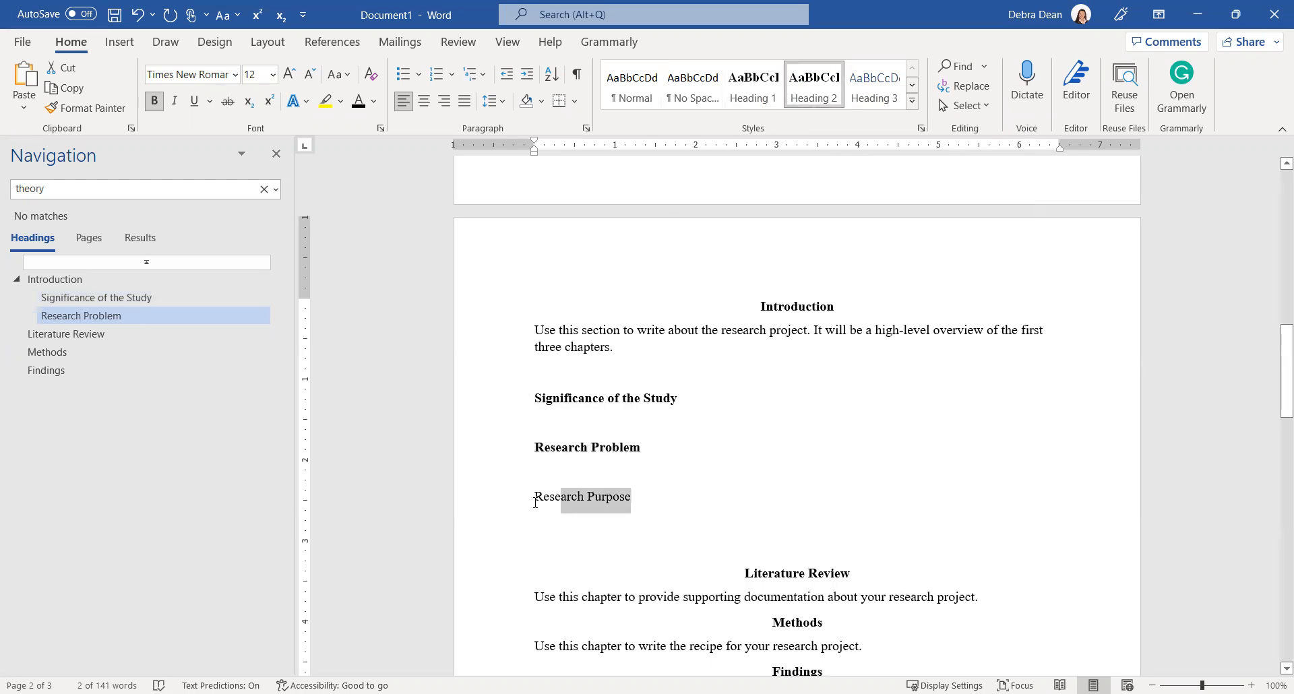
{"action": "left_click", "coordinate": [816, 87]}
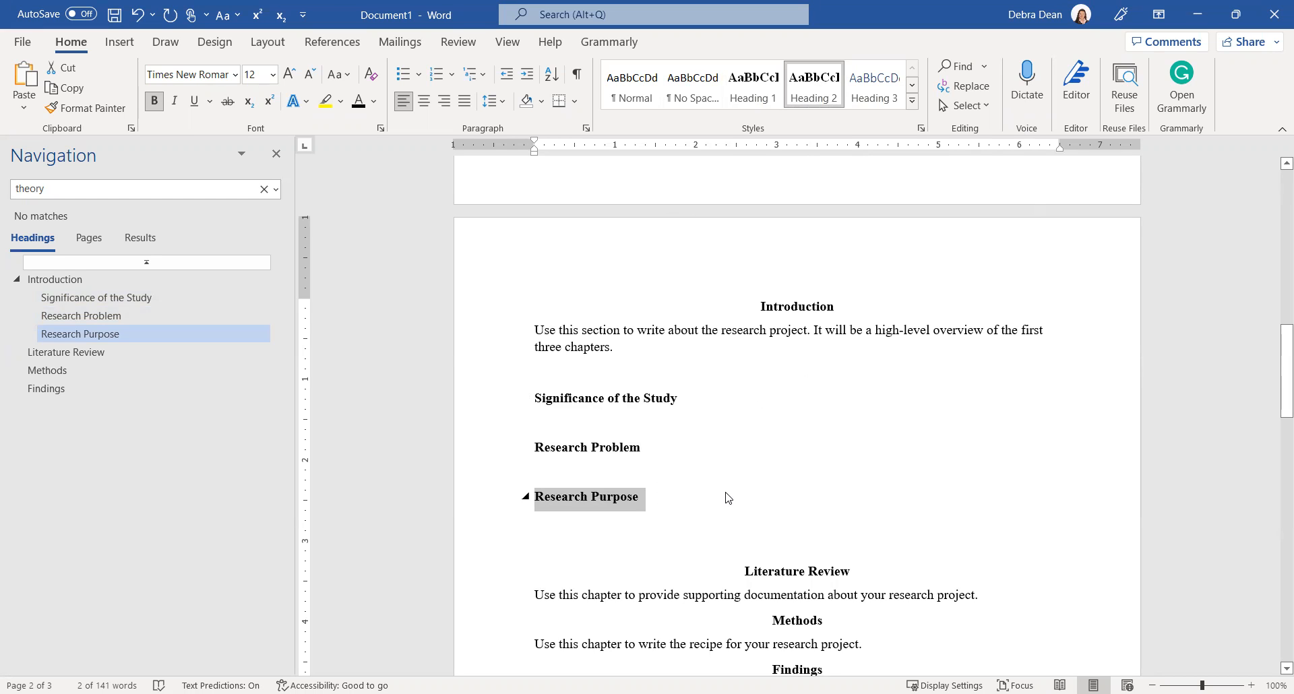
- Add the line "Theoretical Foundation" below the Literature Review paragraph, followed by a blank line
{"action": "scroll", "coordinate": [741, 486], "scroll_direction": "down", "scroll_amount": 4}
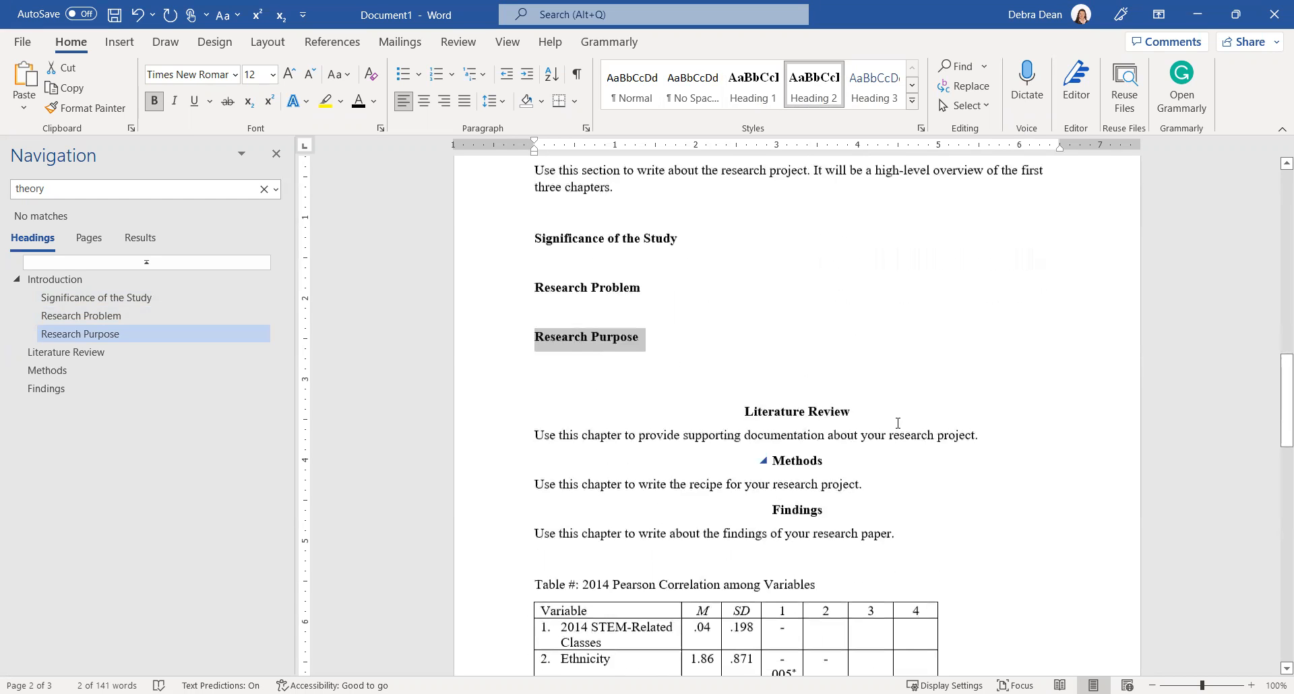
{"action": "left_click", "coordinate": [979, 435]}
{"action": "key", "text": "Return"}
{"action": "key", "text": "Return"}
{"action": "key", "text": "Return"}
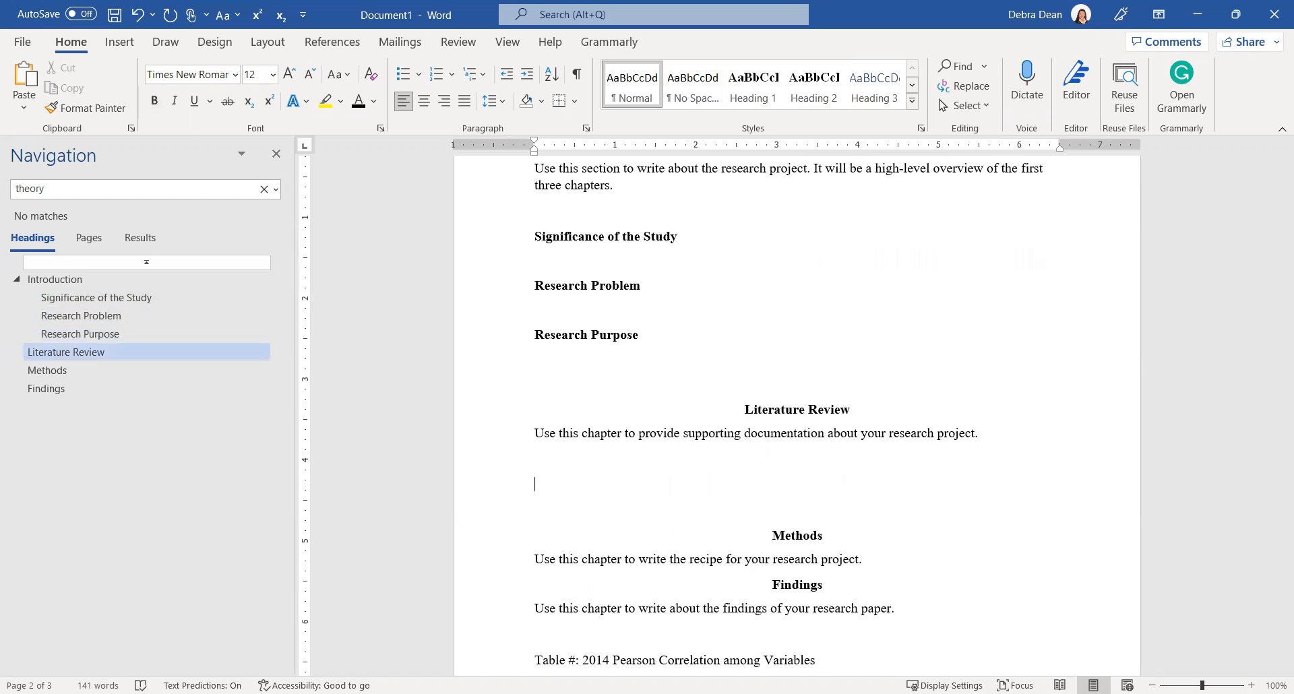
{"action": "type", "text": "Theoretical Foundation"}
{"action": "key", "text": "Return"}
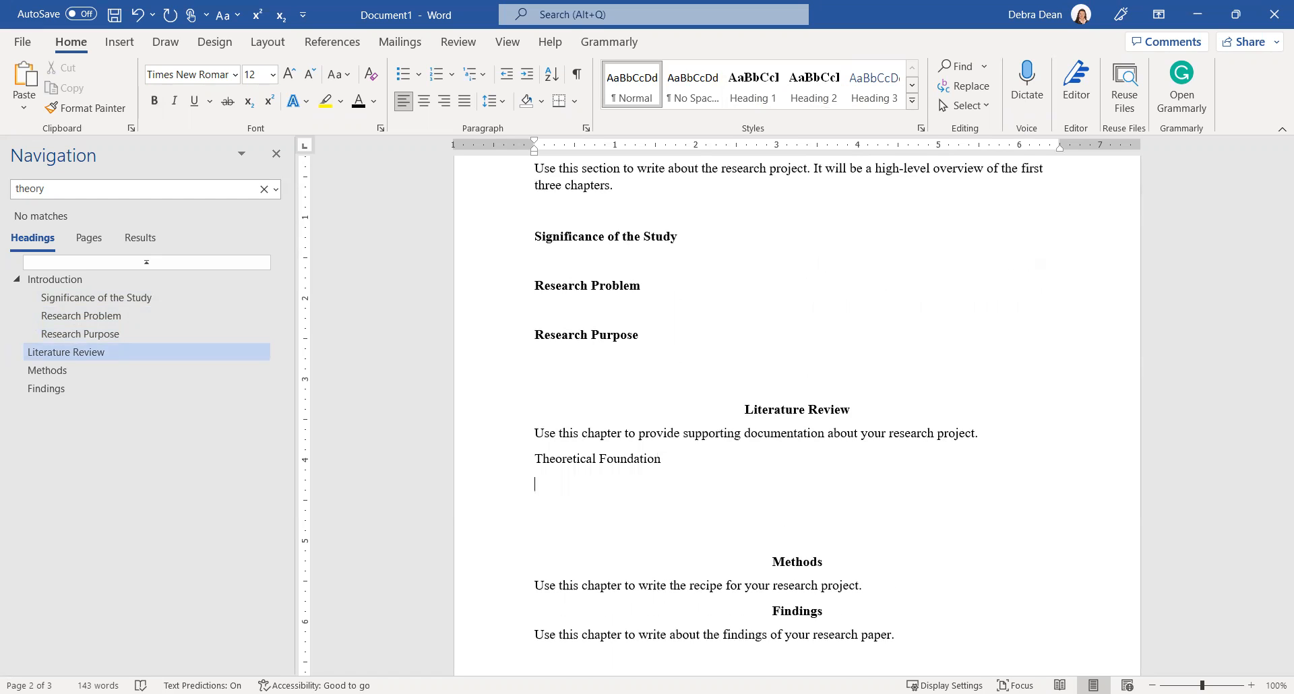
{"action": "key", "text": "Return"}
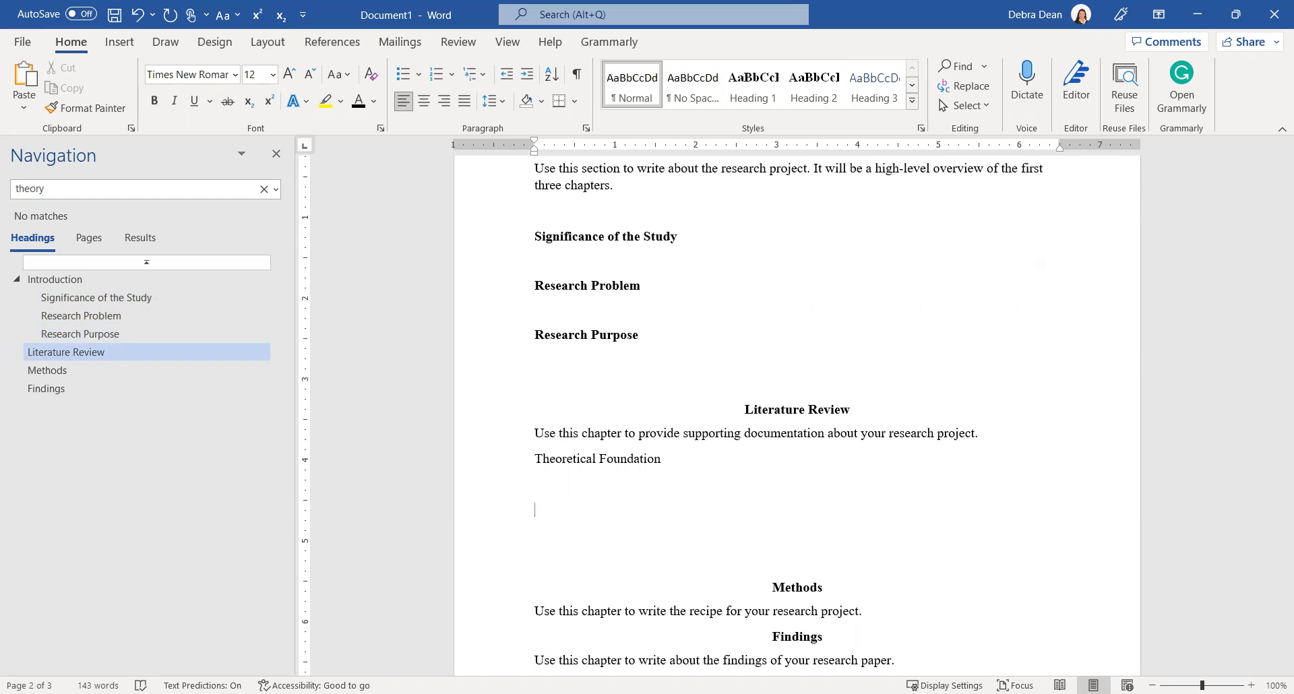
- Add the lines "Self-Determination Theory" and "Generational Theory" below Theoretical Foundation, separated by a blank line
{"action": "type", "text": "Self-Determinia"}
{"action": "type", "text": "ation Thh"}
{"action": "type", "text": "ory"}
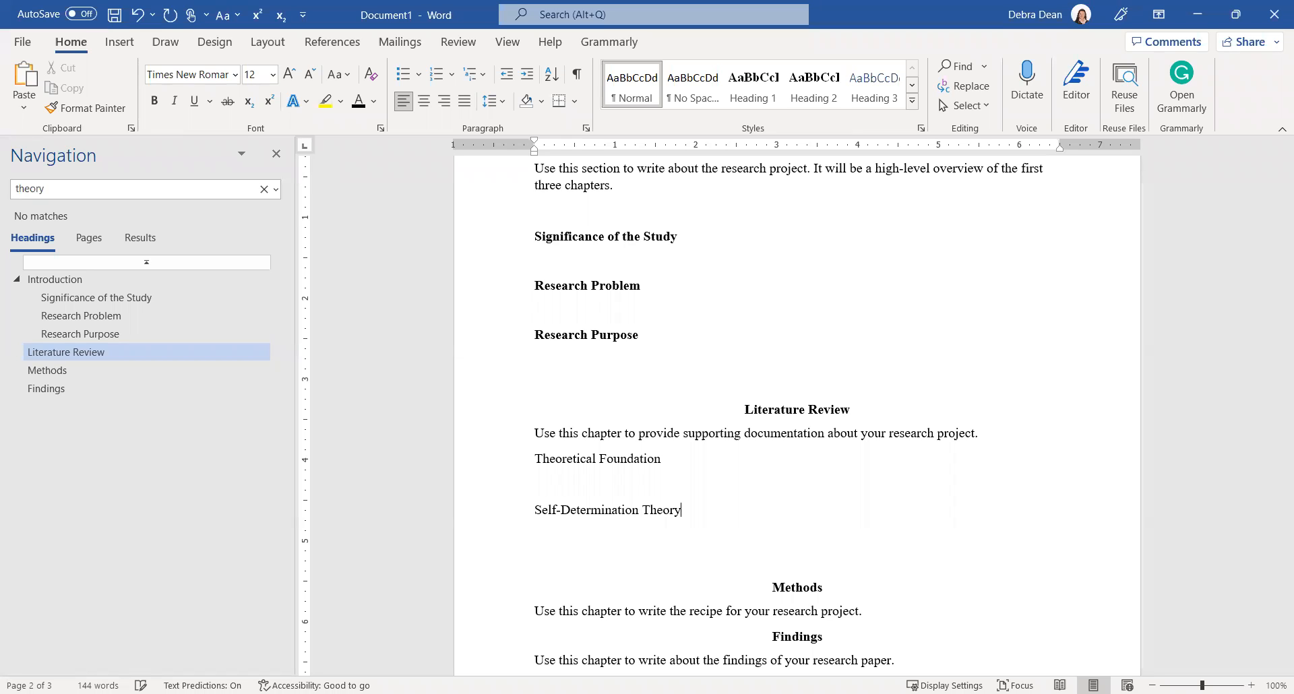
{"action": "key", "text": "Return"}
{"action": "key", "text": "Return"}
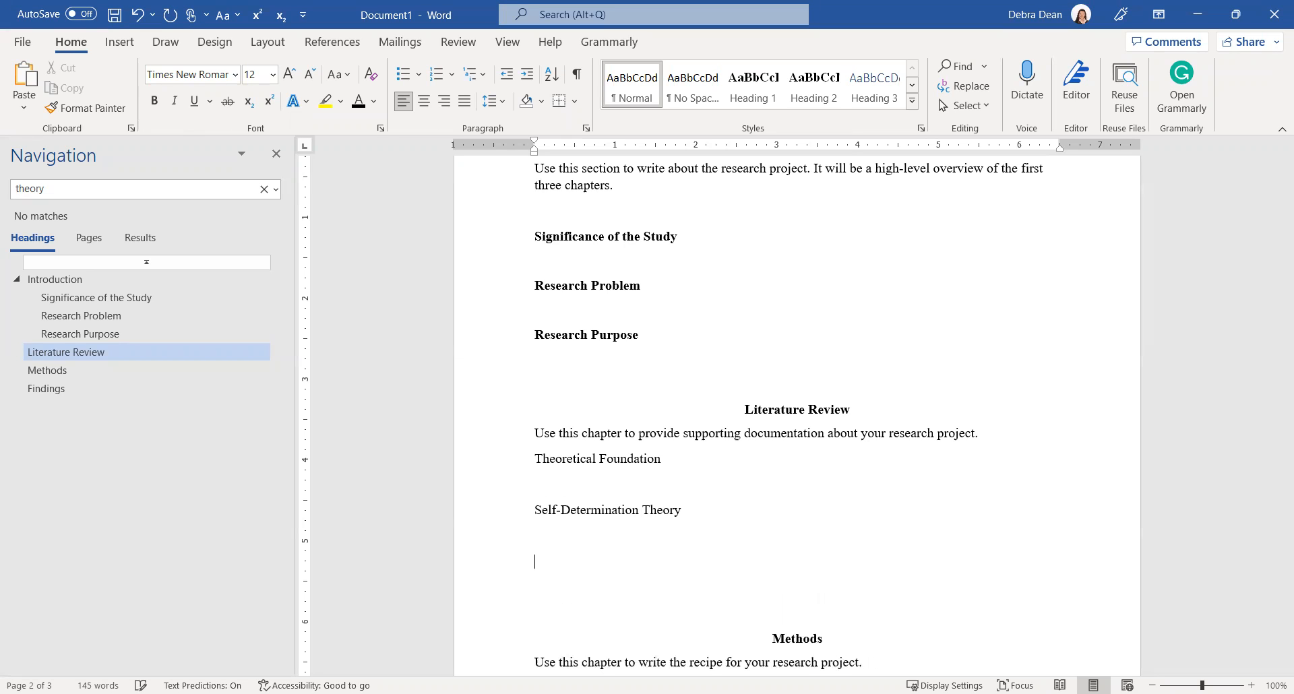
{"action": "type", "text": "Generational Theory"}
- Apply the Heading 2 style to Theoretical Foundation and the Heading 3 style to Self-Determination Theory
{"action": "left_click", "coordinate": [480, 462]}
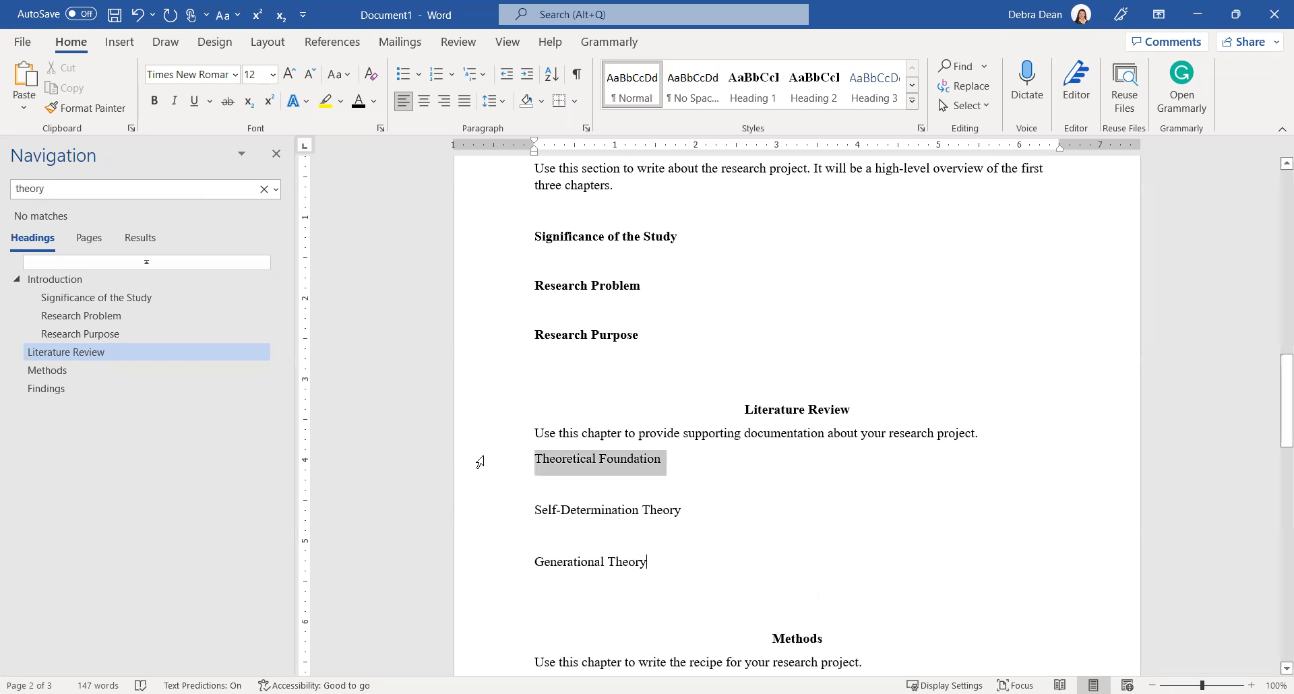
{"action": "left_click", "coordinate": [808, 88]}
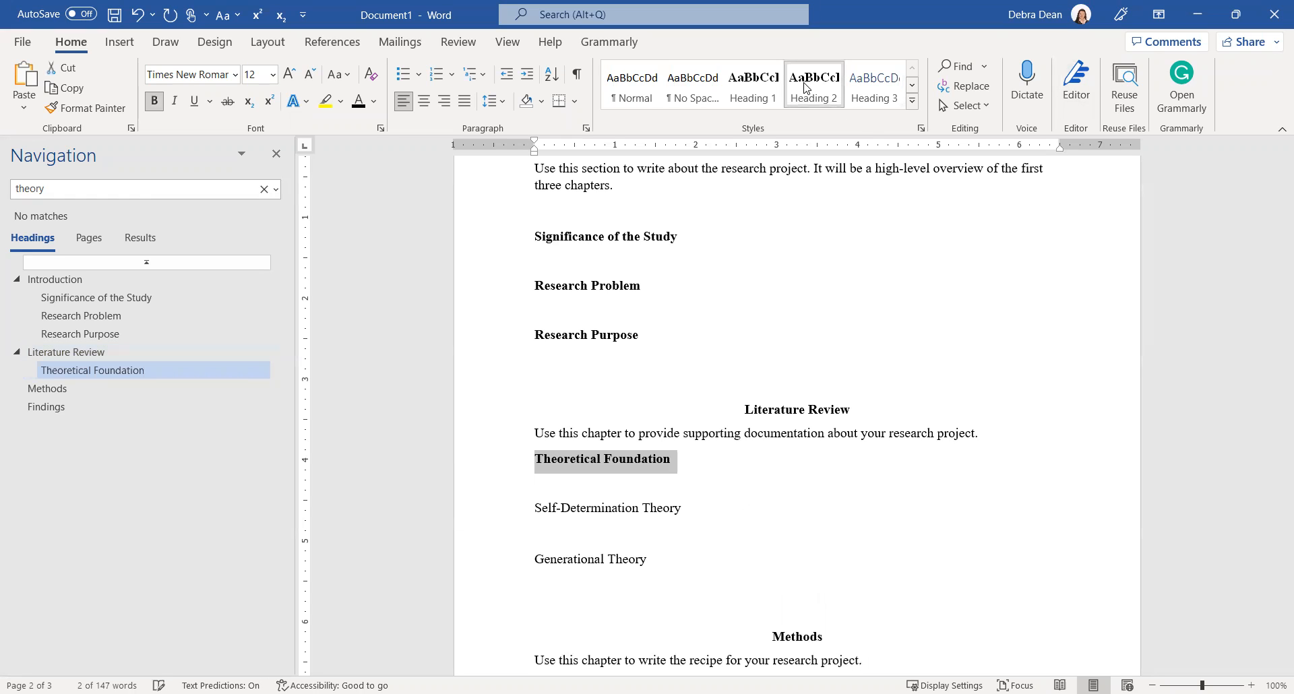
{"action": "left_click", "coordinate": [497, 520]}
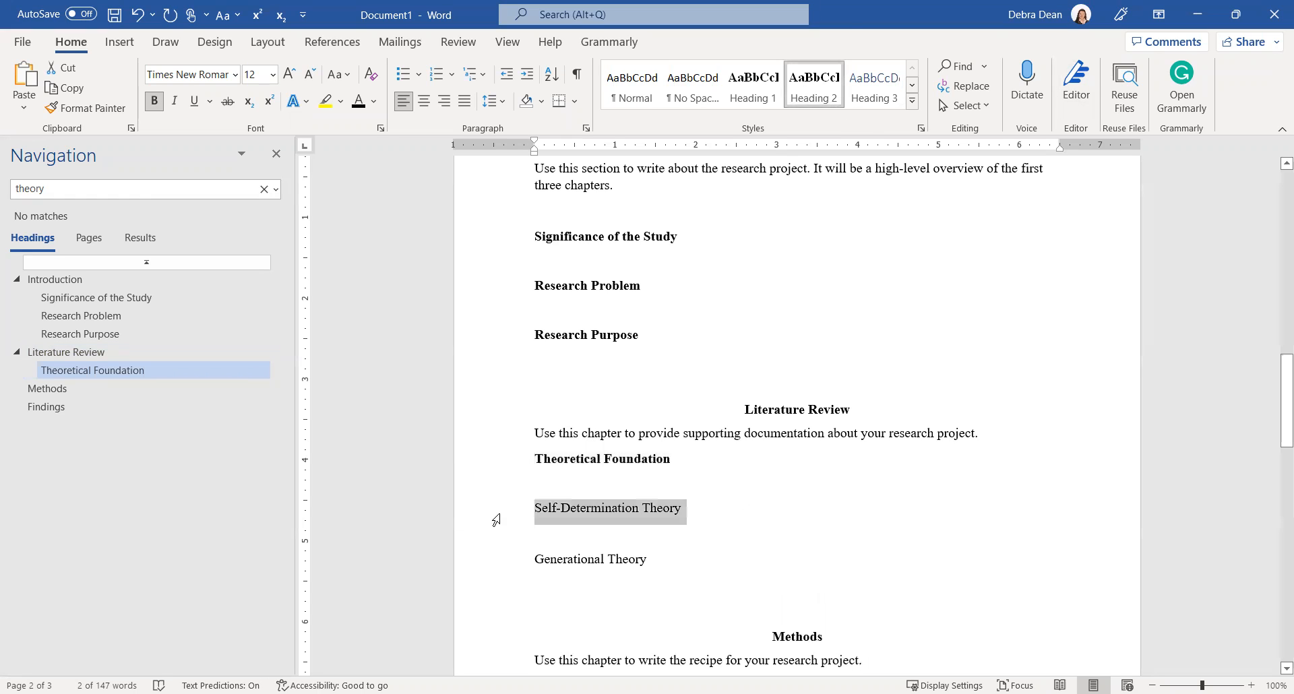
{"action": "left_click", "coordinate": [875, 87]}
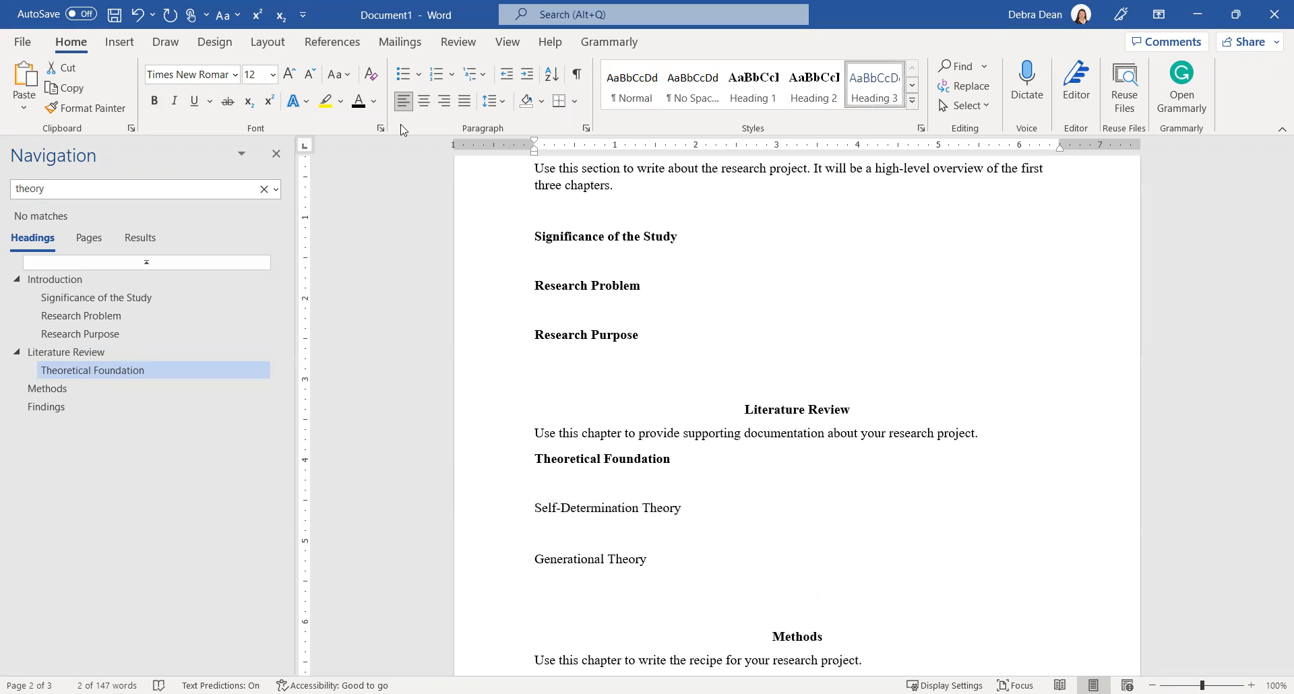
- Format Self-Determination Theory in bold black Times New Roman and raise its paragraph spacing before and after by one increment each
{"action": "left_click", "coordinate": [234, 74]}
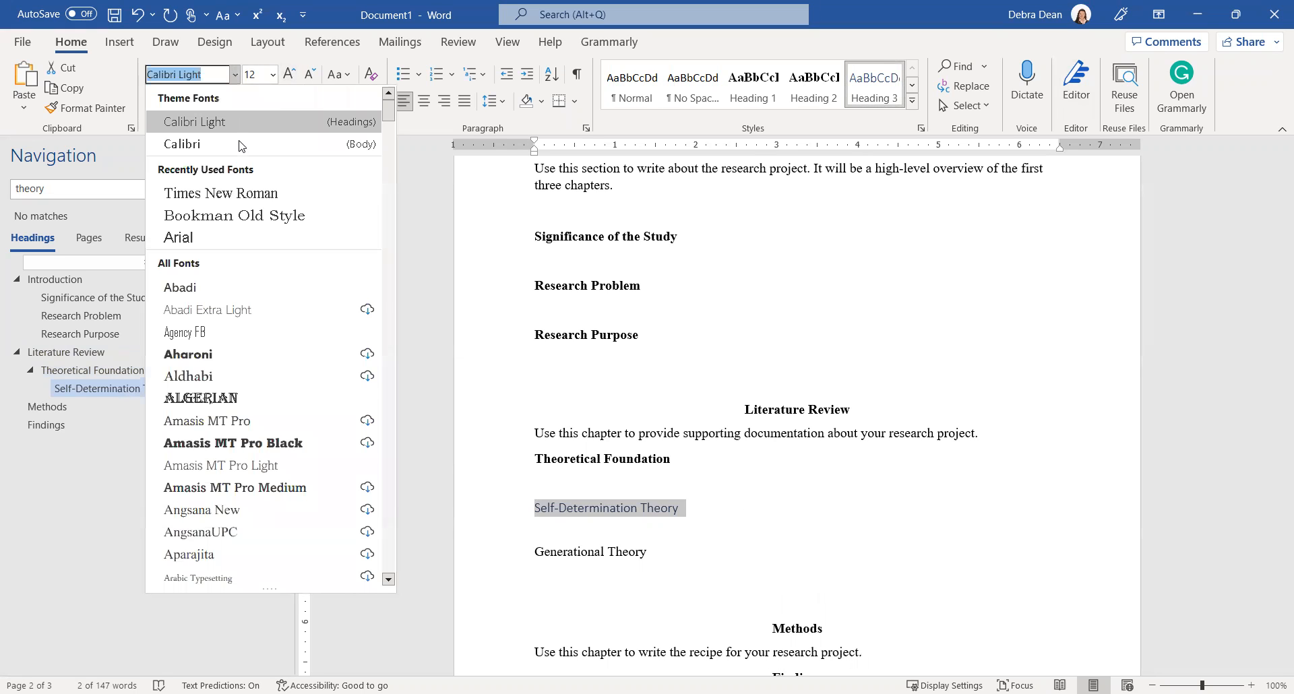
{"action": "left_click", "coordinate": [237, 194]}
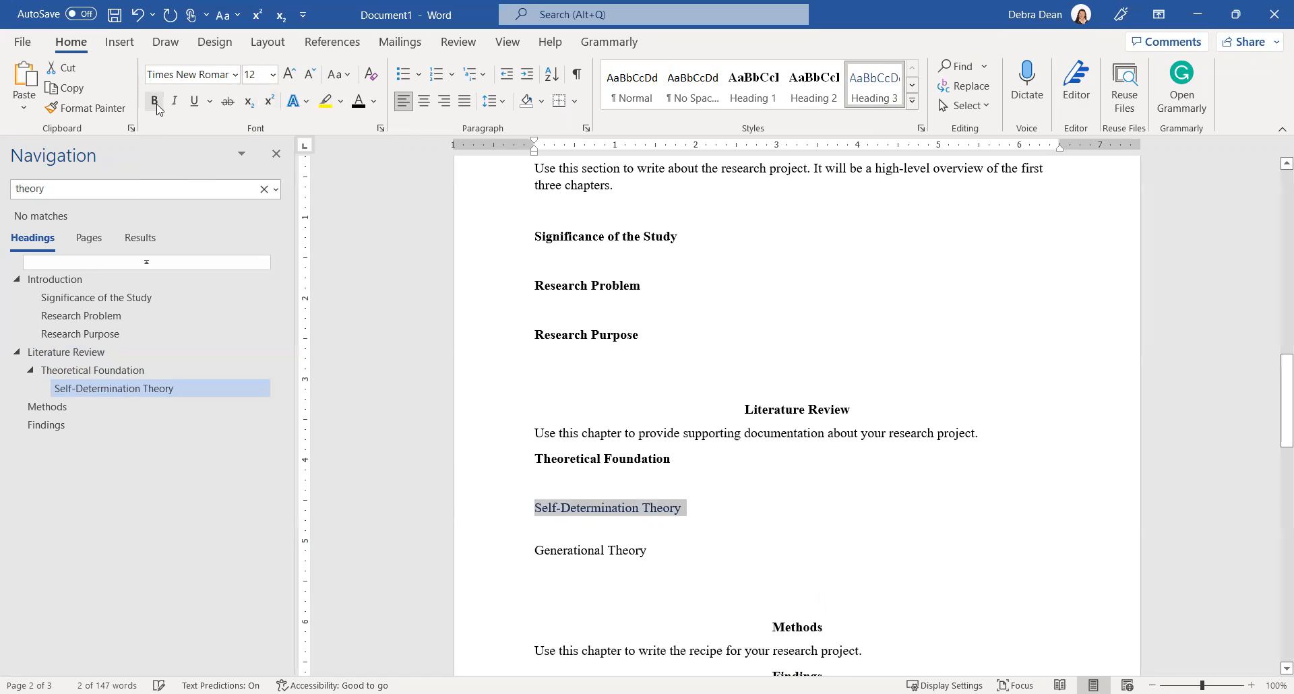
{"action": "left_click", "coordinate": [155, 104]}
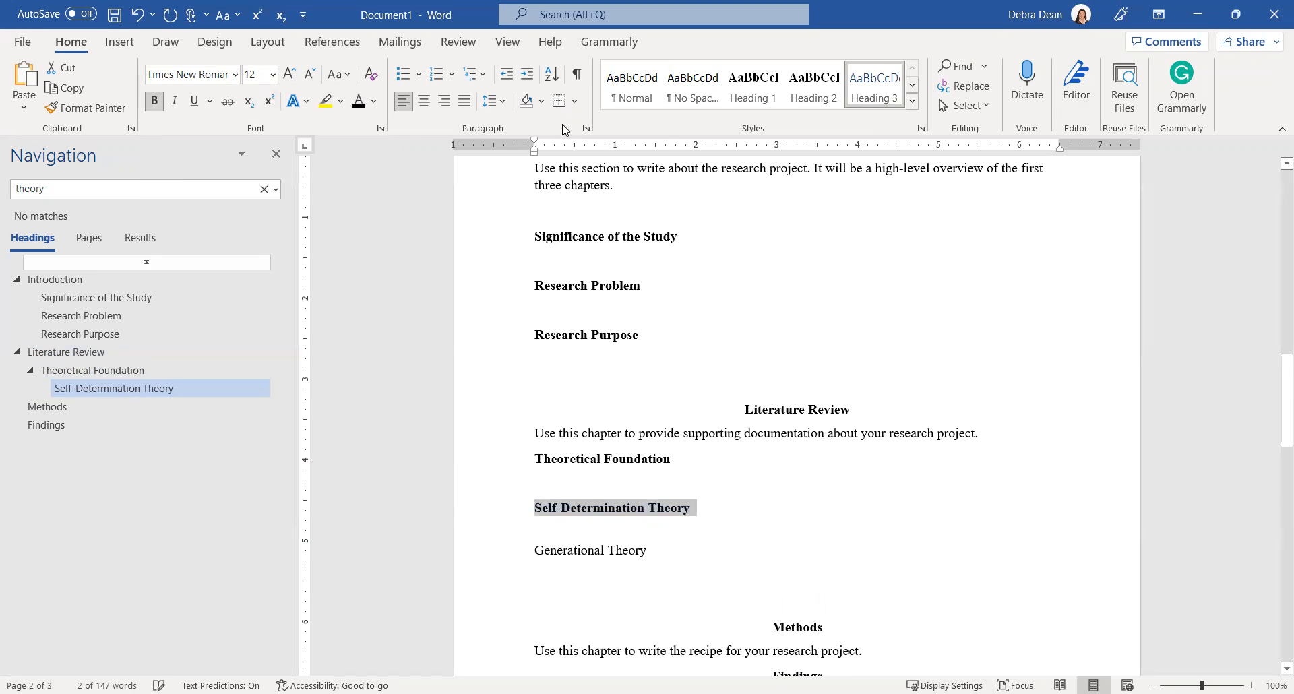
{"action": "left_click", "coordinate": [584, 128]}
{"action": "left_click", "coordinate": [585, 358]}
{"action": "left_click", "coordinate": [584, 378]}
{"action": "left_click", "coordinate": [711, 559]}
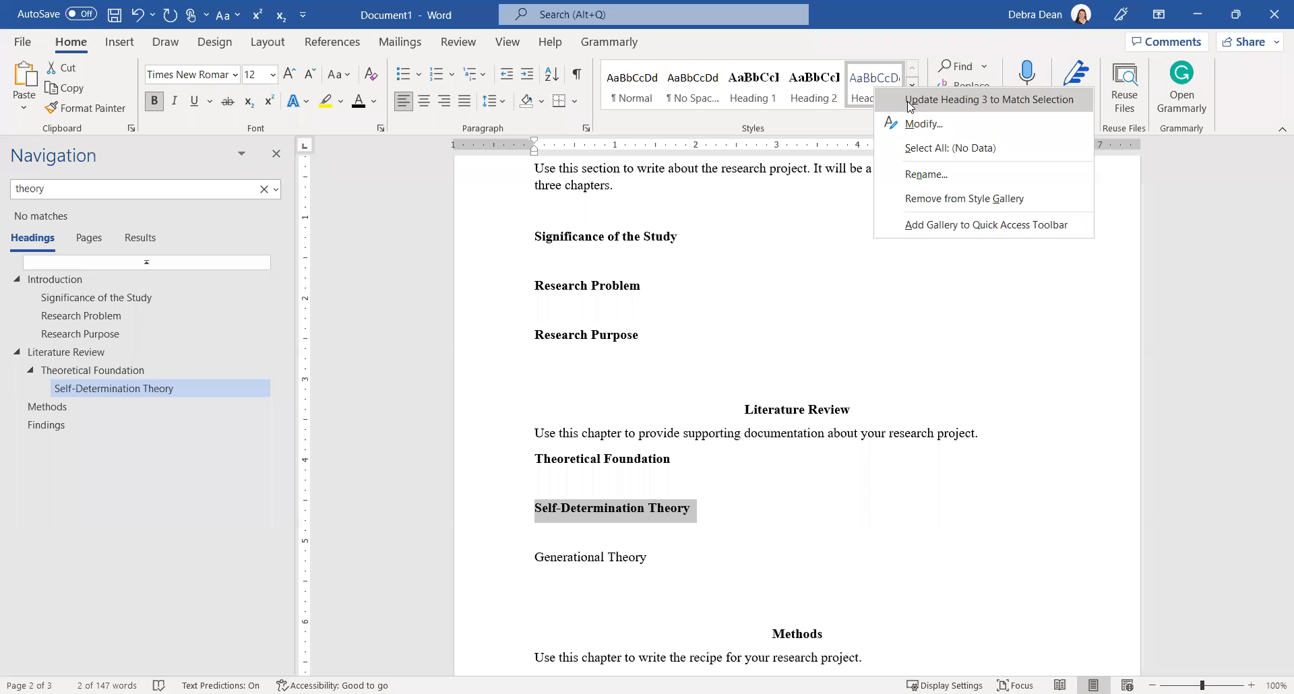
- Update the Heading 3 style to match Self-Determination Theory and apply it to Generational Theory
{"action": "left_click", "coordinate": [910, 101]}
{"action": "left_click", "coordinate": [504, 558]}
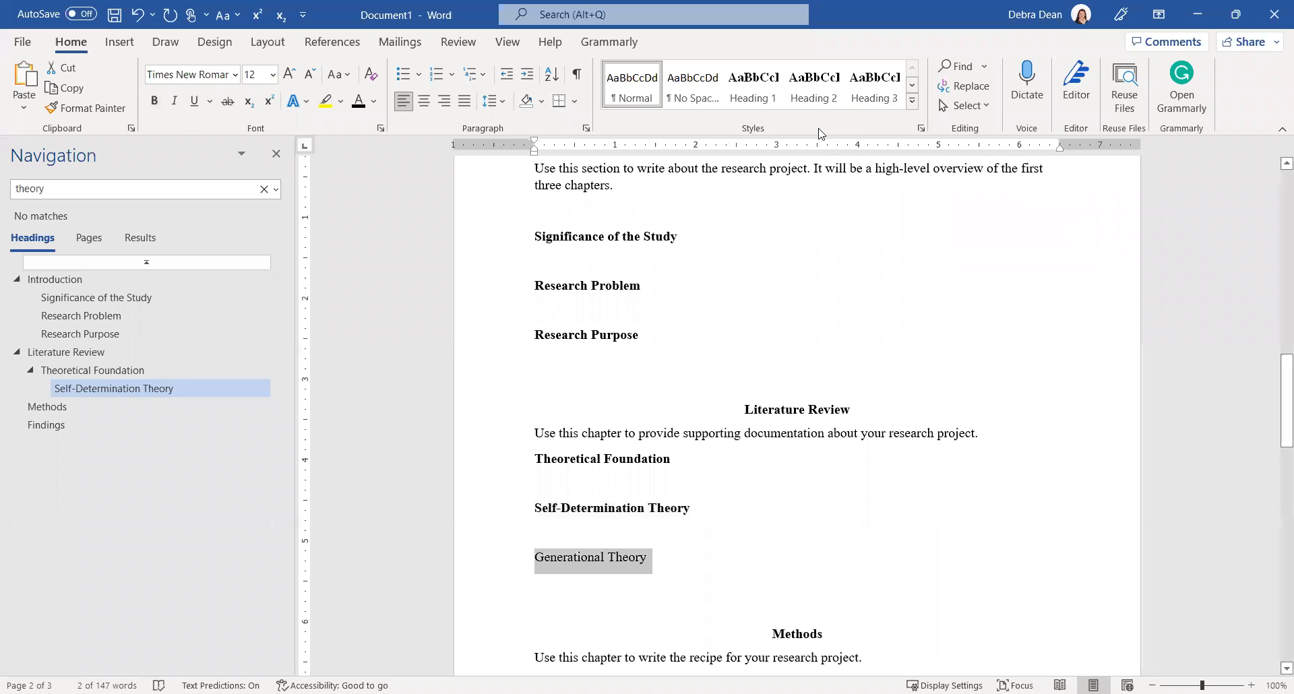
{"action": "left_click", "coordinate": [865, 94]}
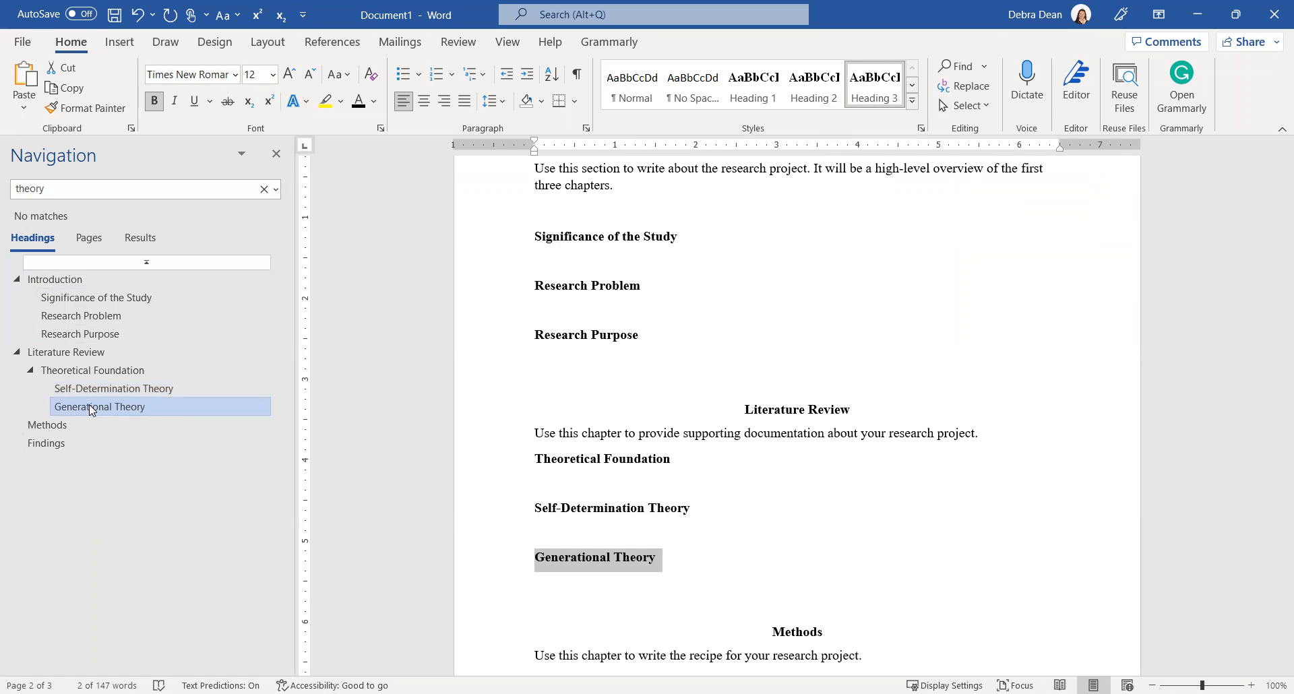
- Add the line "Research Question" below the Methods paragraph, followed by a blank line
{"action": "scroll", "coordinate": [781, 570], "scroll_direction": "down", "scroll_amount": 4}
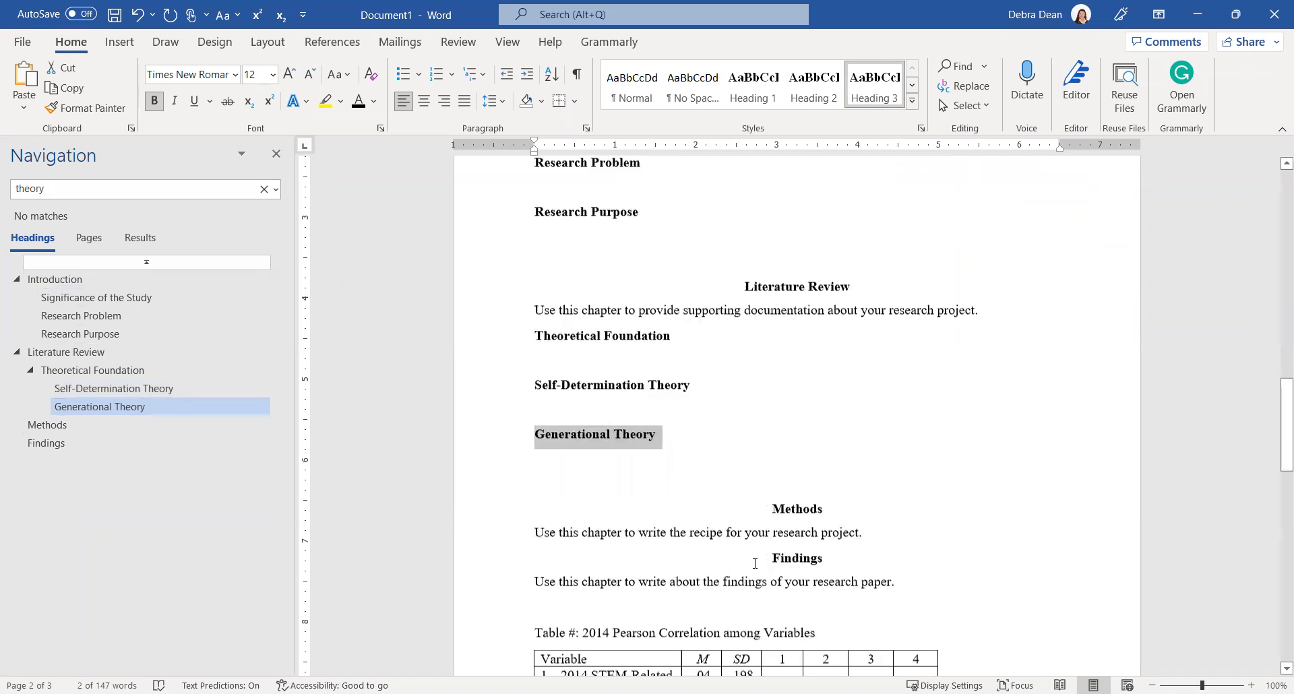
{"action": "left_click", "coordinate": [921, 498]}
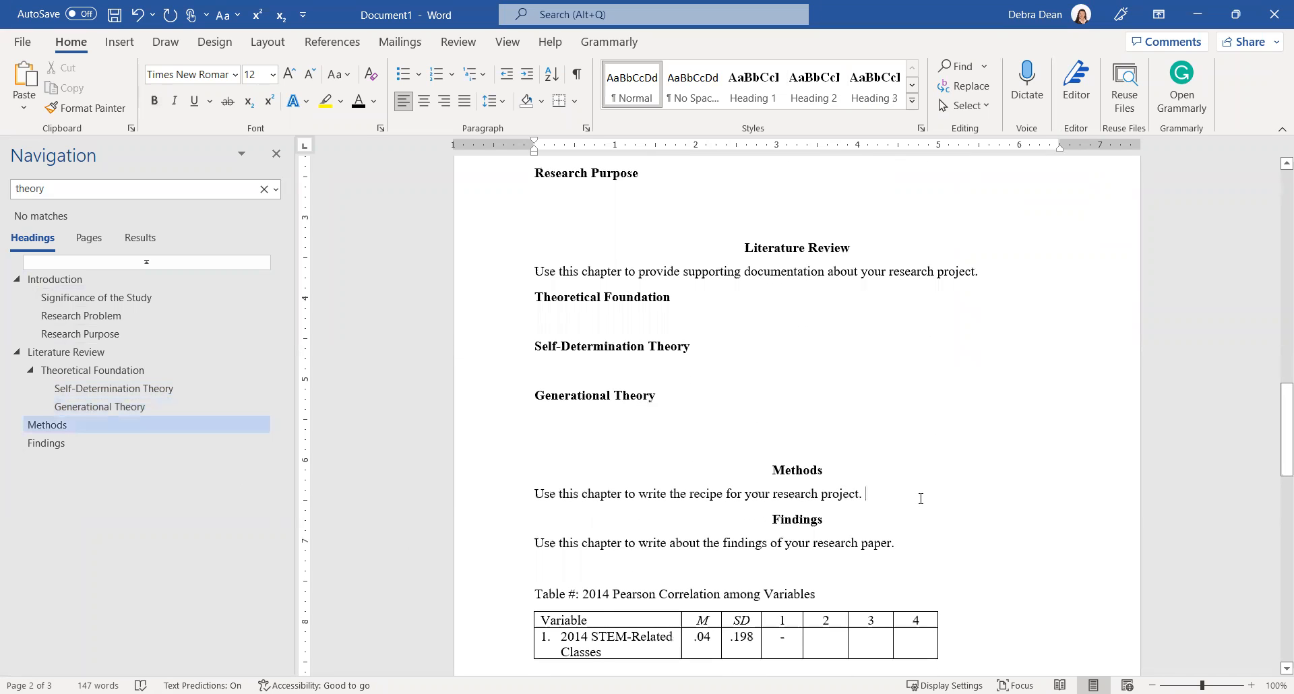
{"action": "key", "text": "Return"}
{"action": "key", "text": "Return"}
{"action": "key", "text": "Return"}
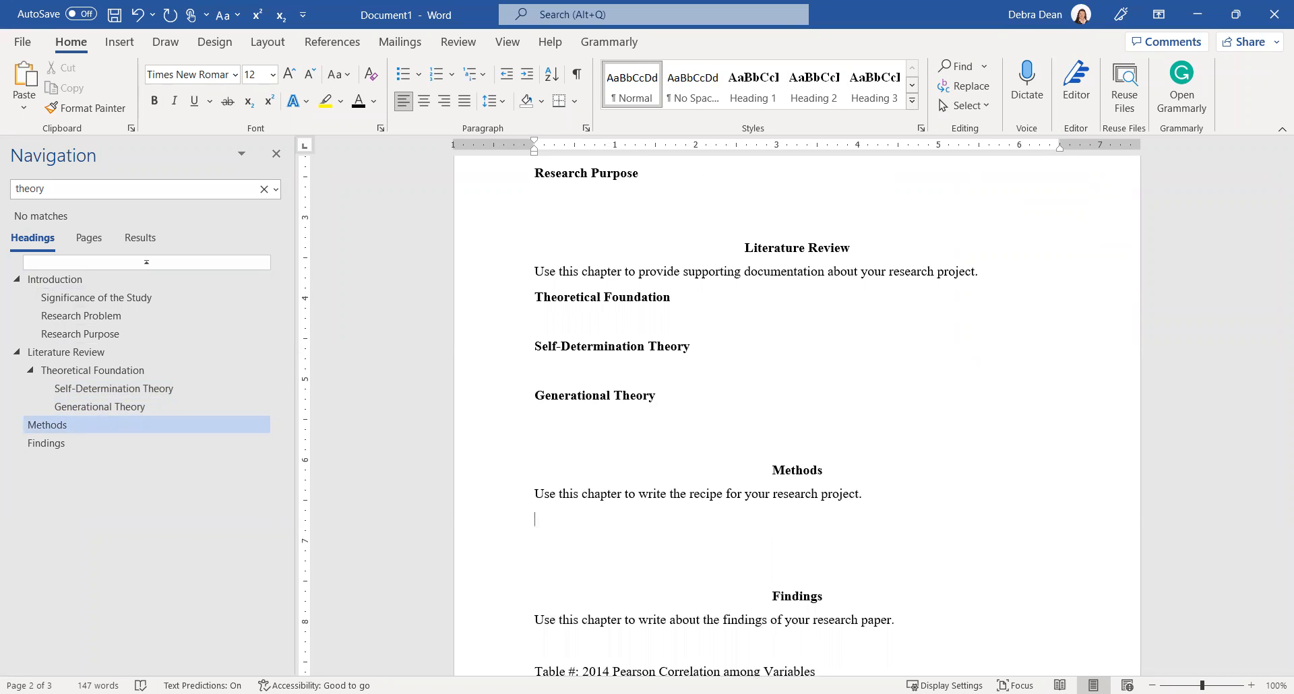
{"action": "type", "text": "Research Question"}
{"action": "key", "text": "Return"}
{"action": "key", "text": "Return"}
- Add the lines "Hypothesis" and "Methodology" below Research Question, separated by a blank line
{"action": "type", "text": "Hypothesis"}
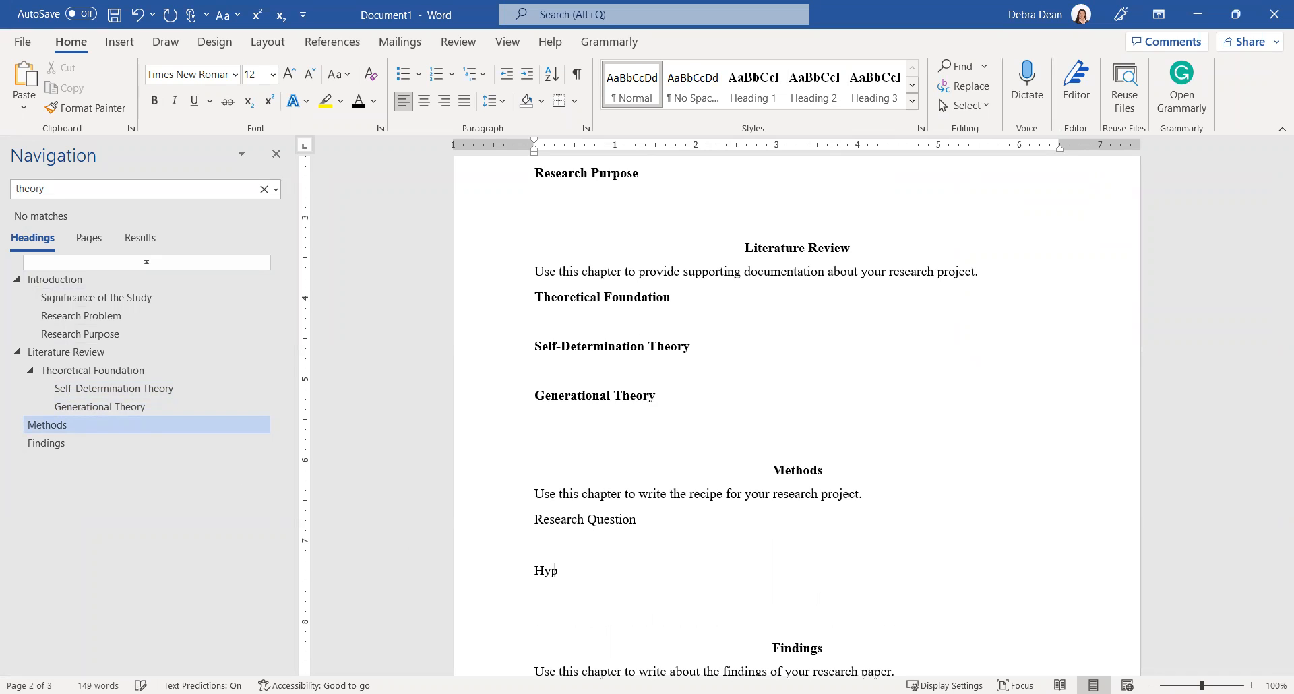
{"action": "key", "text": "Return"}
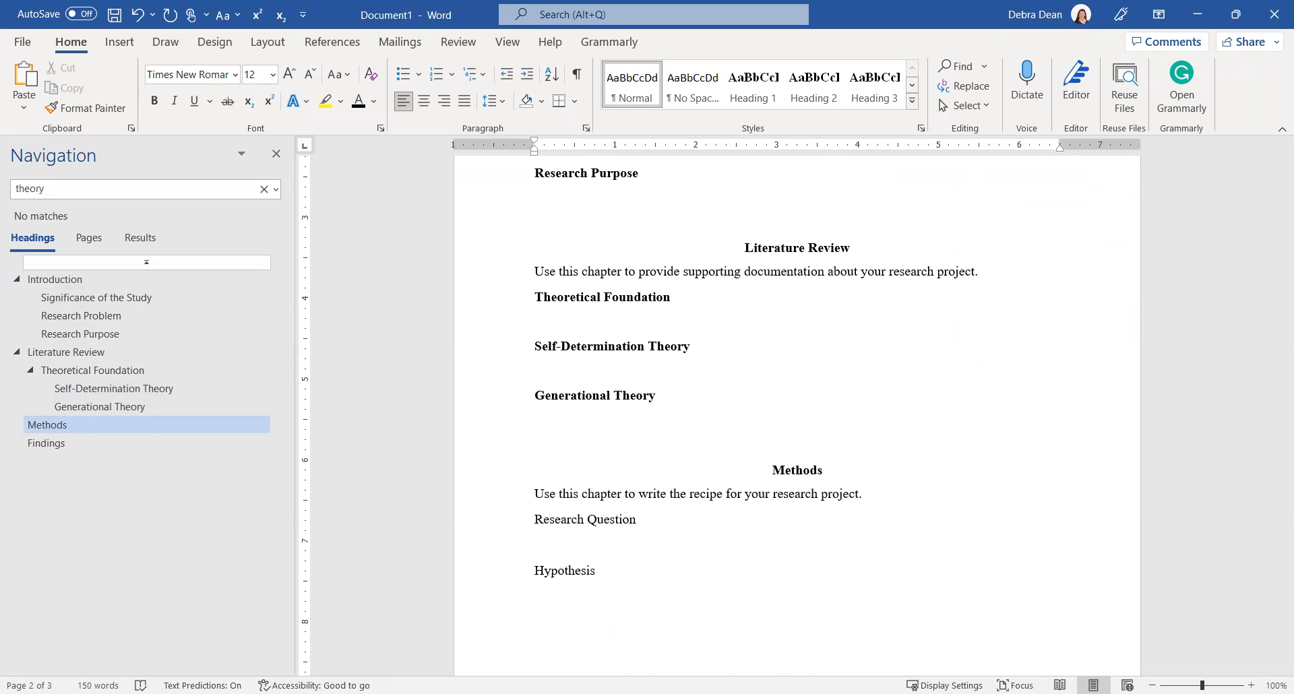
{"action": "type", "text": "methodology"}
{"action": "key", "text": "Return"}
{"action": "key", "text": "Return"}
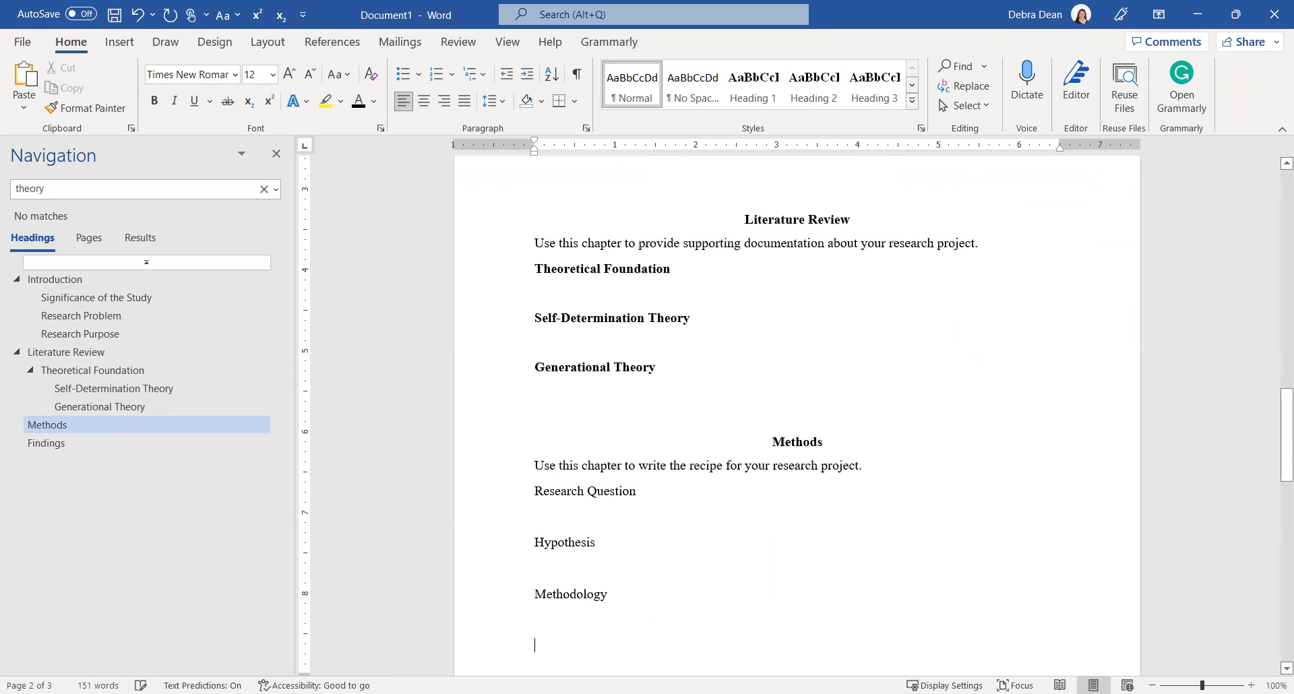
- Apply the Heading 2 style to the Research Question, Hypothesis and Methodology lines
{"action": "left_click", "coordinate": [466, 492]}
{"action": "left_click", "coordinate": [829, 99]}
{"action": "left_click", "coordinate": [495, 544]}
{"action": "left_click", "coordinate": [693, 363]}
{"action": "left_click", "coordinate": [477, 590]}
{"action": "left_click", "coordinate": [815, 87]}
- Add the lines "Research Question 1" and "Research Question 2" under the Research Question heading, separated by a blank line
{"action": "left_click", "coordinate": [610, 510]}
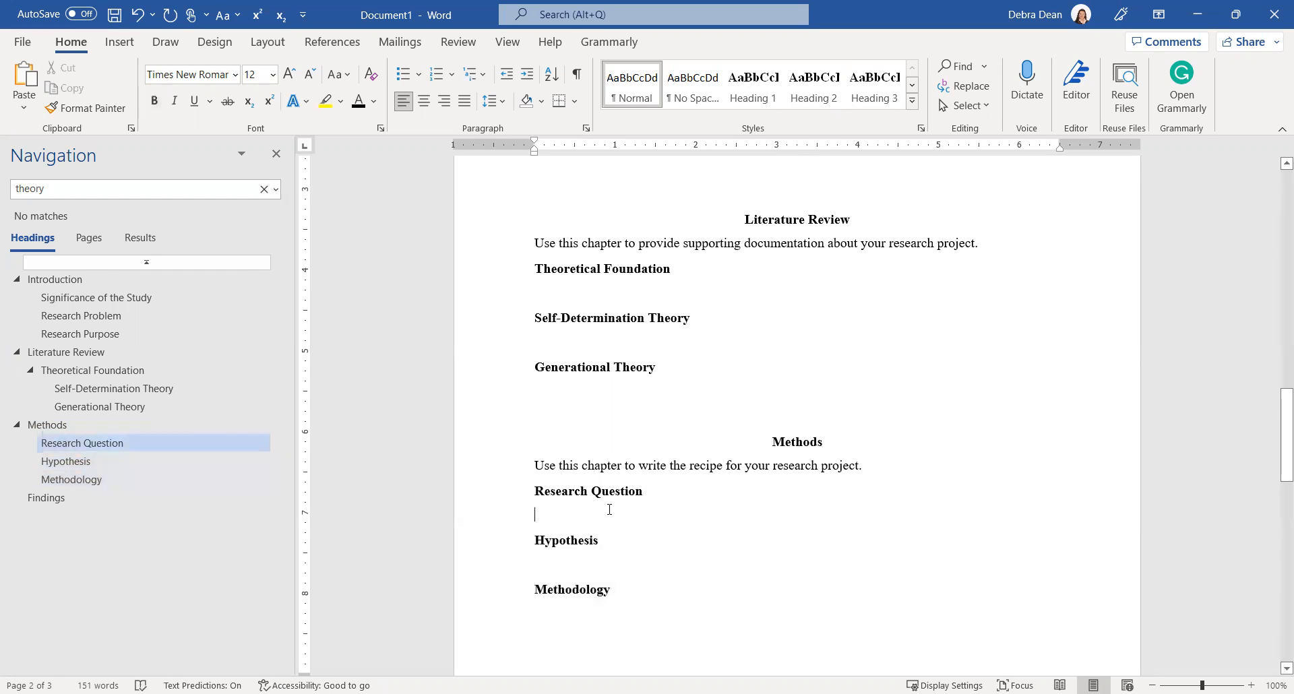
{"action": "type", "text": "R"}
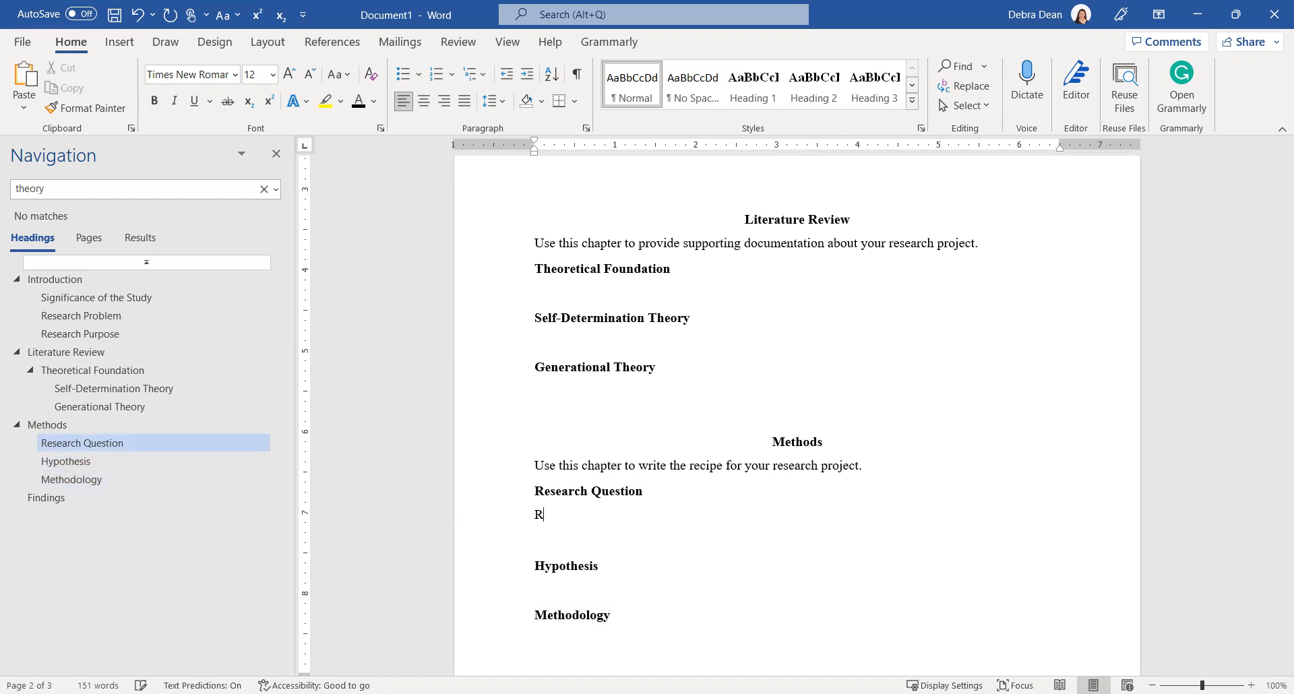
{"action": "type", "text": "eserach Question 1"}
{"action": "key", "text": "Return"}
{"action": "key", "text": "Return"}
{"action": "type", "text": "Research Question"}
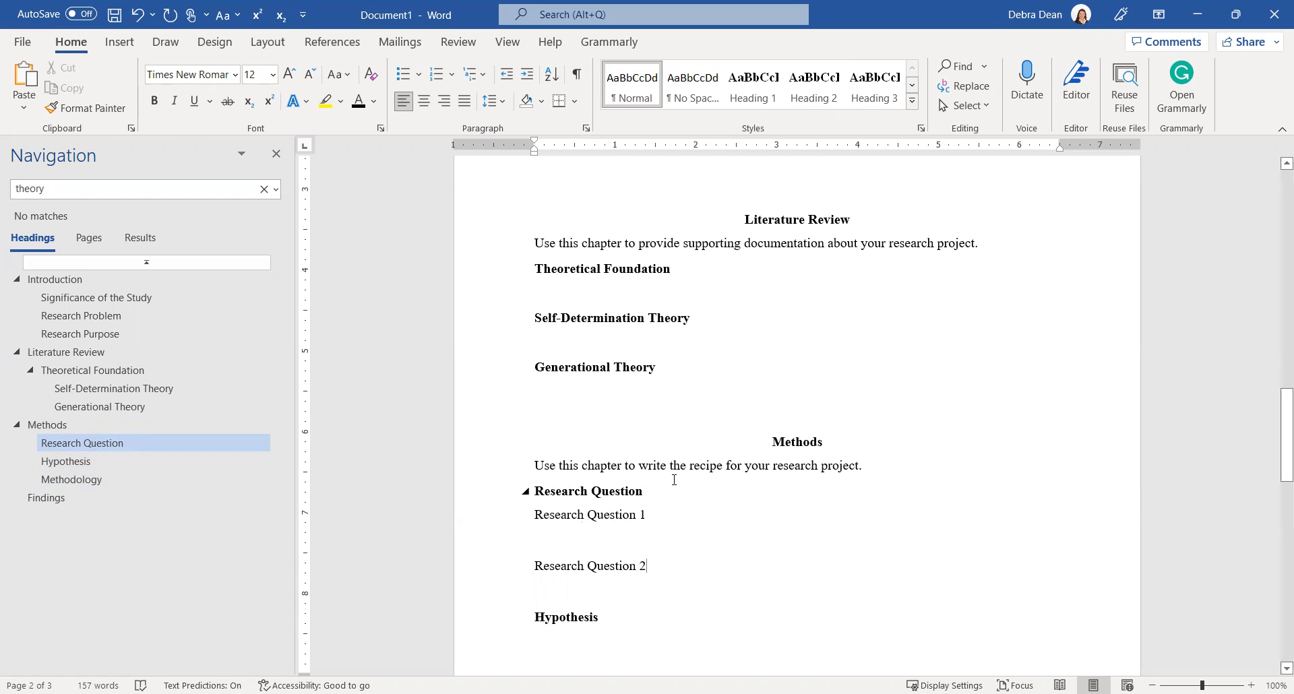
- Insert a blank line above Research Question 1 and apply the Heading 3 style to Research Question 1 and Research Question 2
{"action": "key", "text": "Return"}
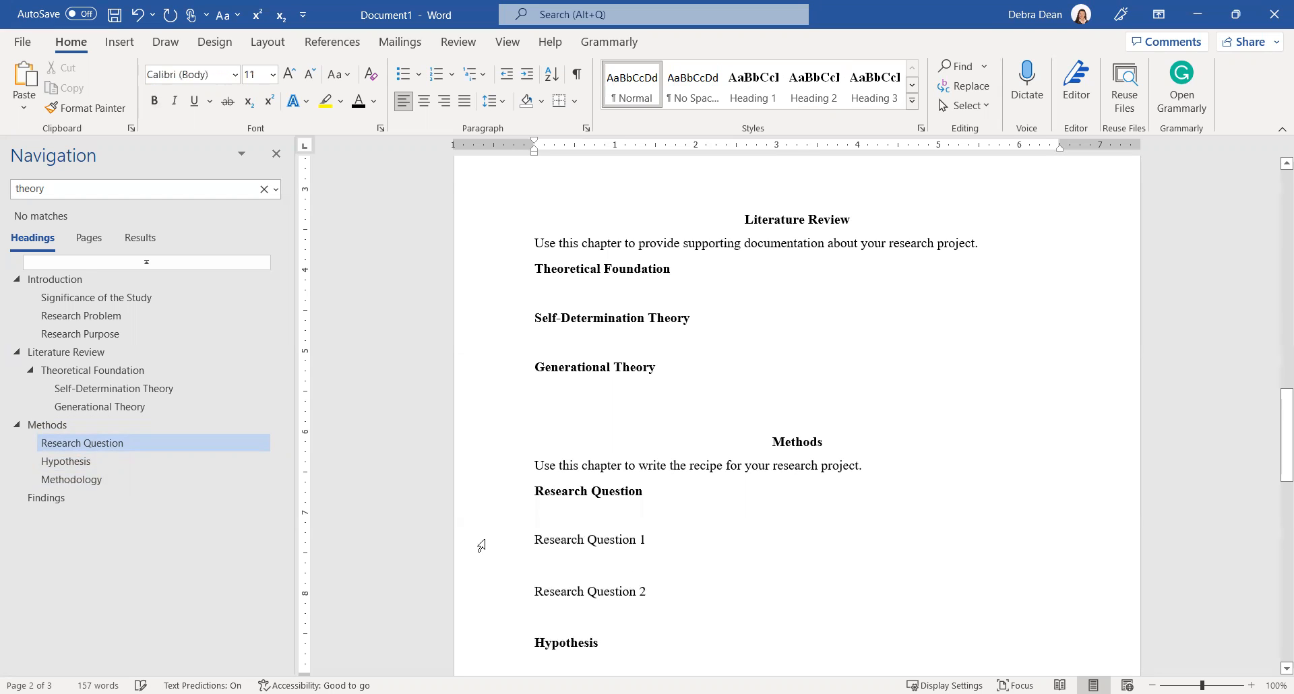
{"action": "left_click", "coordinate": [482, 545]}
{"action": "key", "text": "ctrl+alt+3"}
{"action": "left_click", "coordinate": [525, 588]}
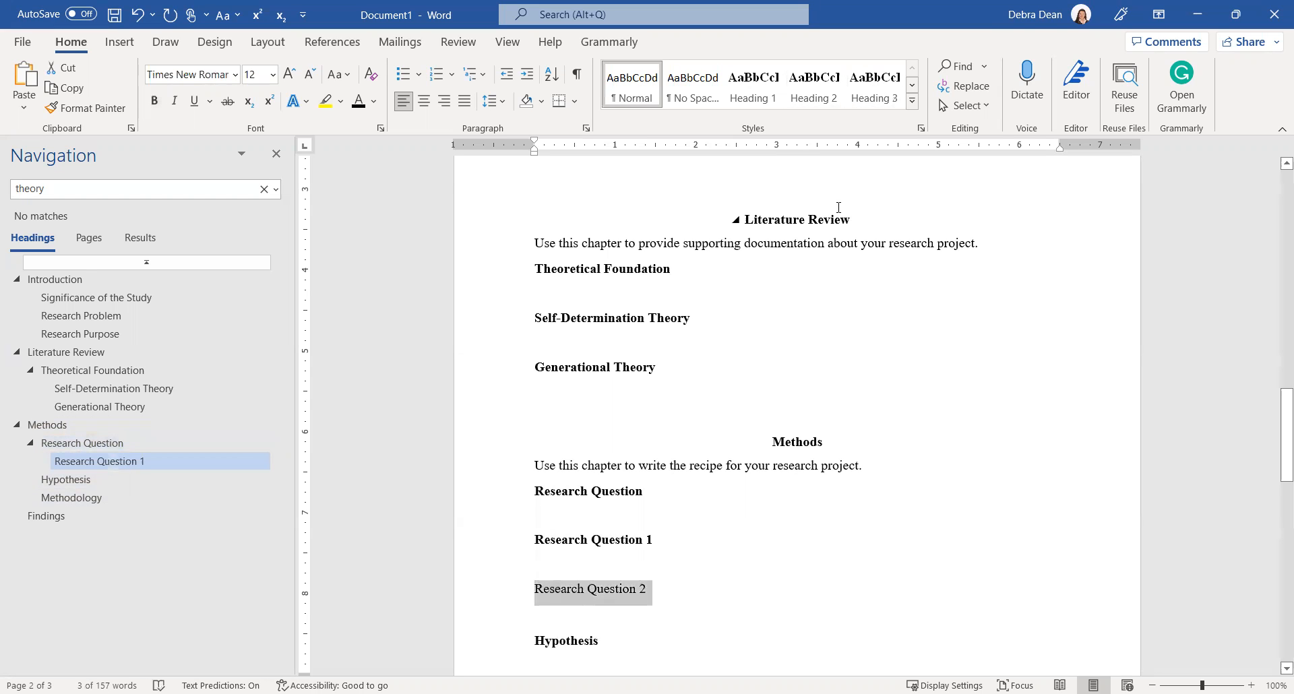
{"action": "key", "text": "ctrl+alt+3"}
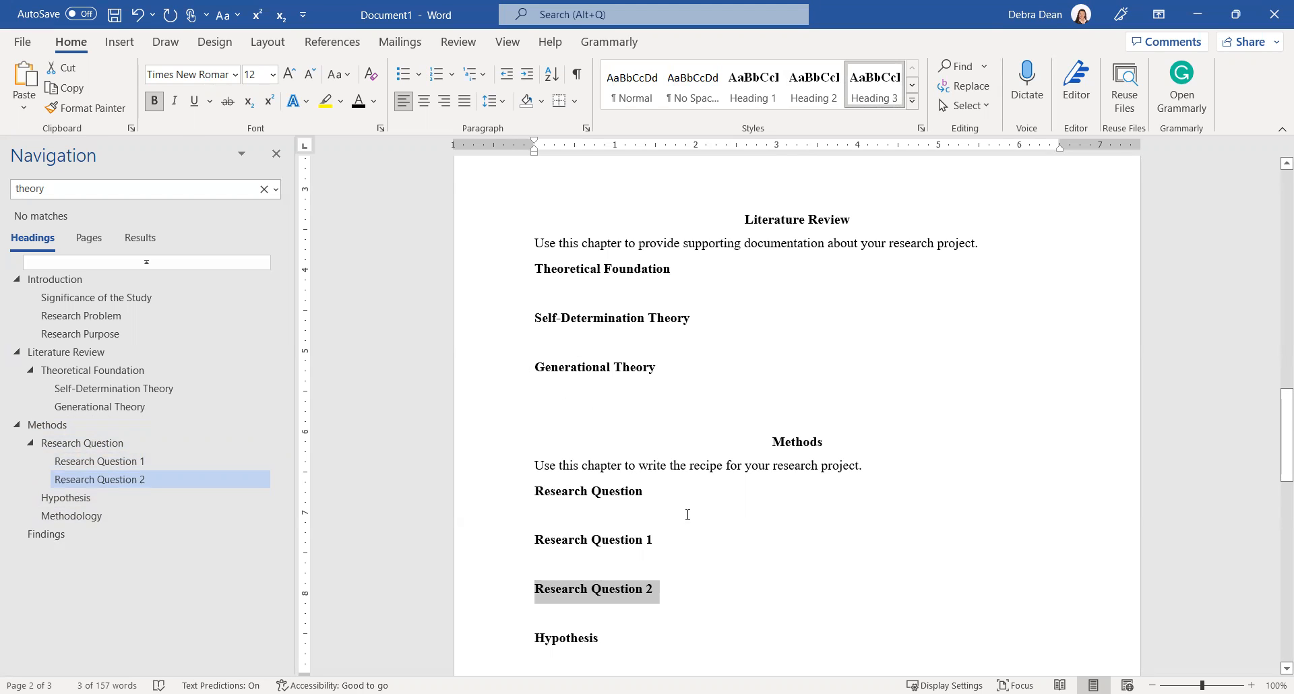
- Remove all borders from the Pearson correlation table in the Findings chapter
{"action": "scroll", "coordinate": [688, 515], "scroll_direction": "down", "scroll_amount": 4}
{"action": "scroll", "coordinate": [688, 515], "scroll_direction": "down", "scroll_amount": 4}
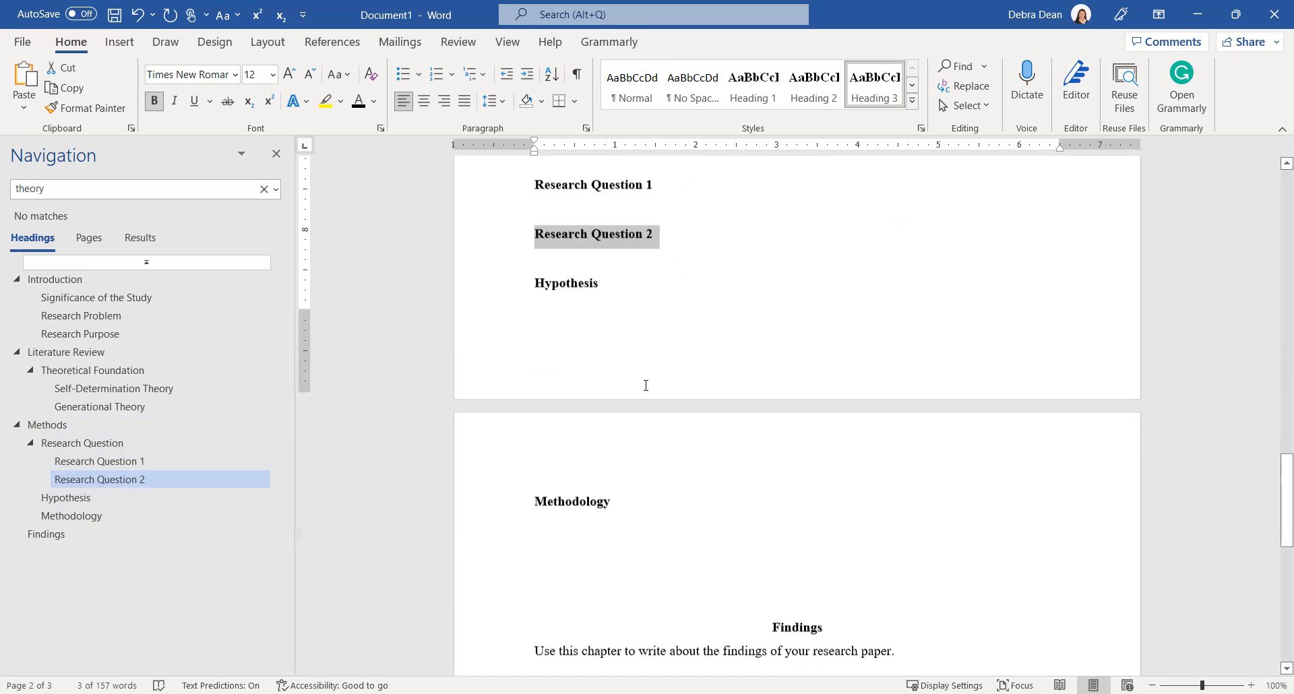
{"action": "scroll", "coordinate": [770, 384], "scroll_direction": "down", "scroll_amount": 8}
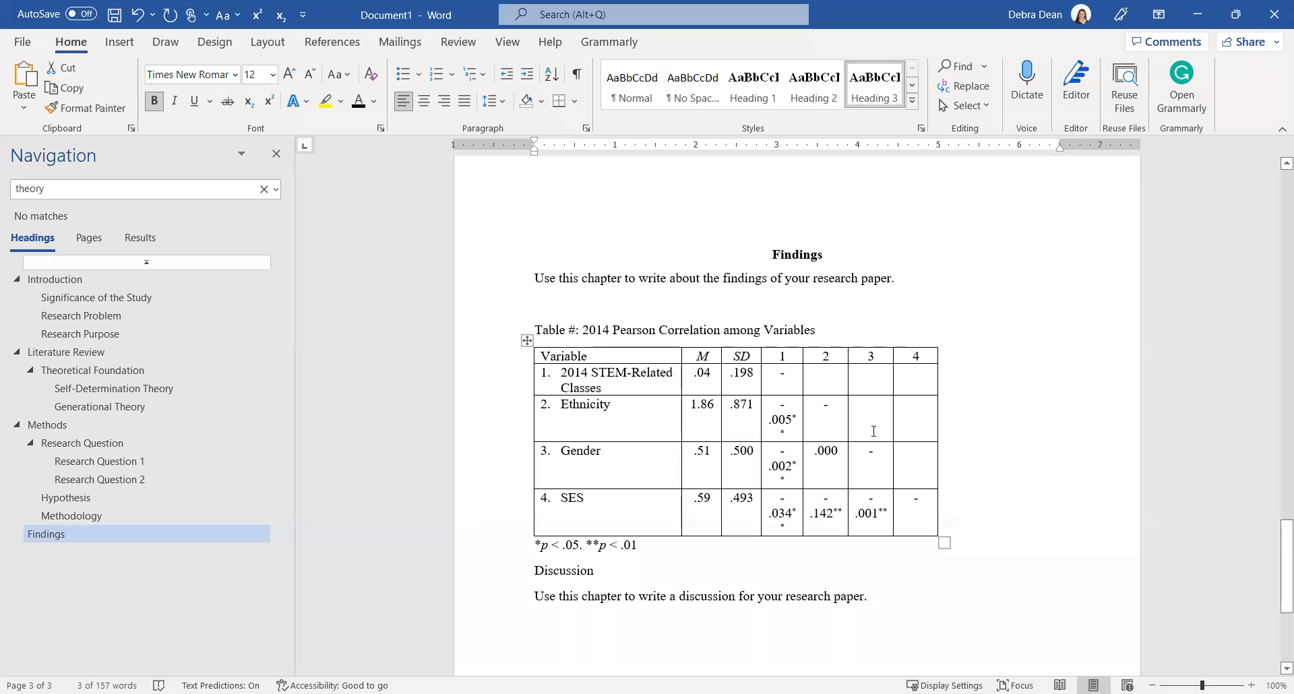
{"action": "left_click", "coordinate": [526, 341]}
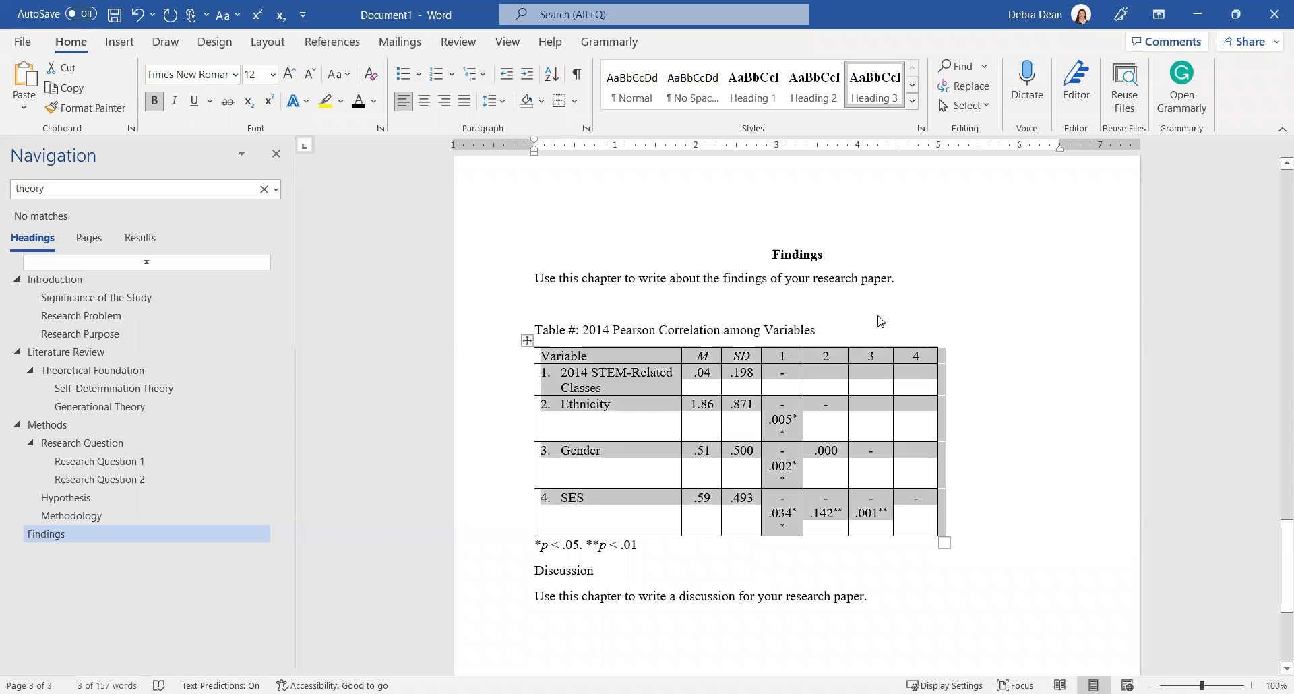
{"action": "left_click", "coordinate": [577, 108]}
{"action": "left_click", "coordinate": [577, 218]}
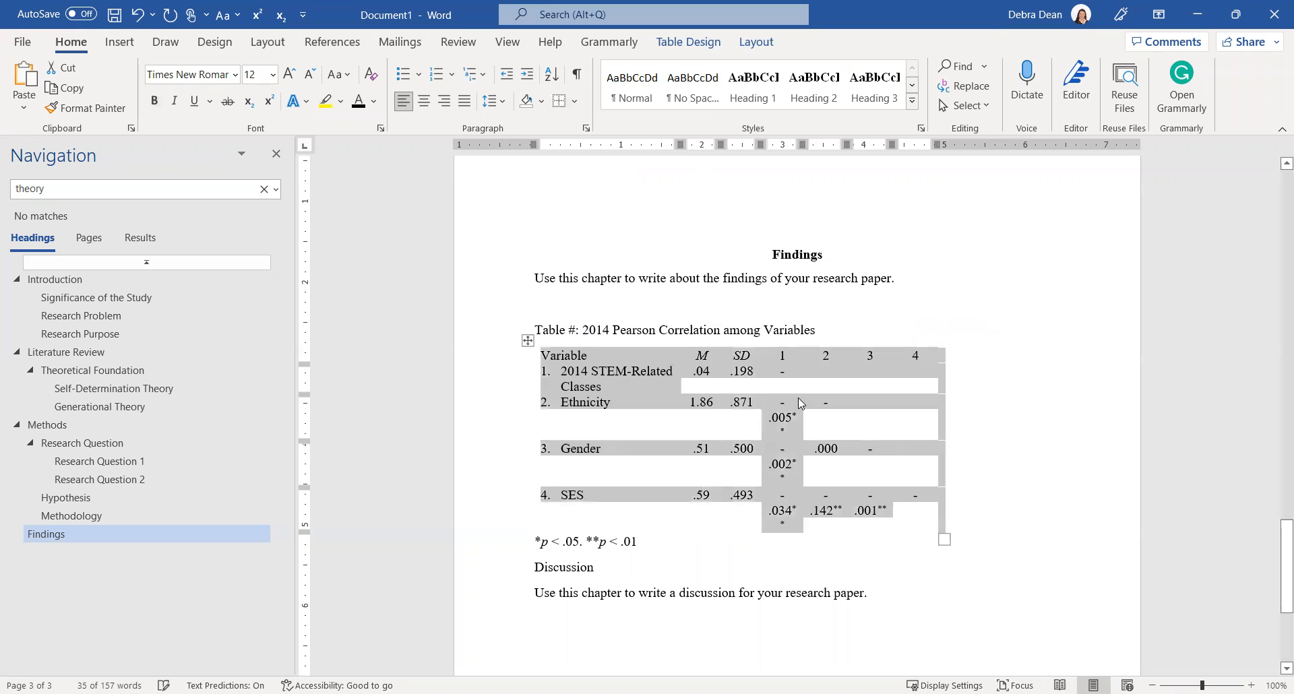
- Give the correlation table's header row top and bottom borders and its last row a bottom border
{"action": "left_click", "coordinate": [799, 399]}
{"action": "left_click_drag", "start_coordinate": [899, 355], "coordinate": [543, 354]}
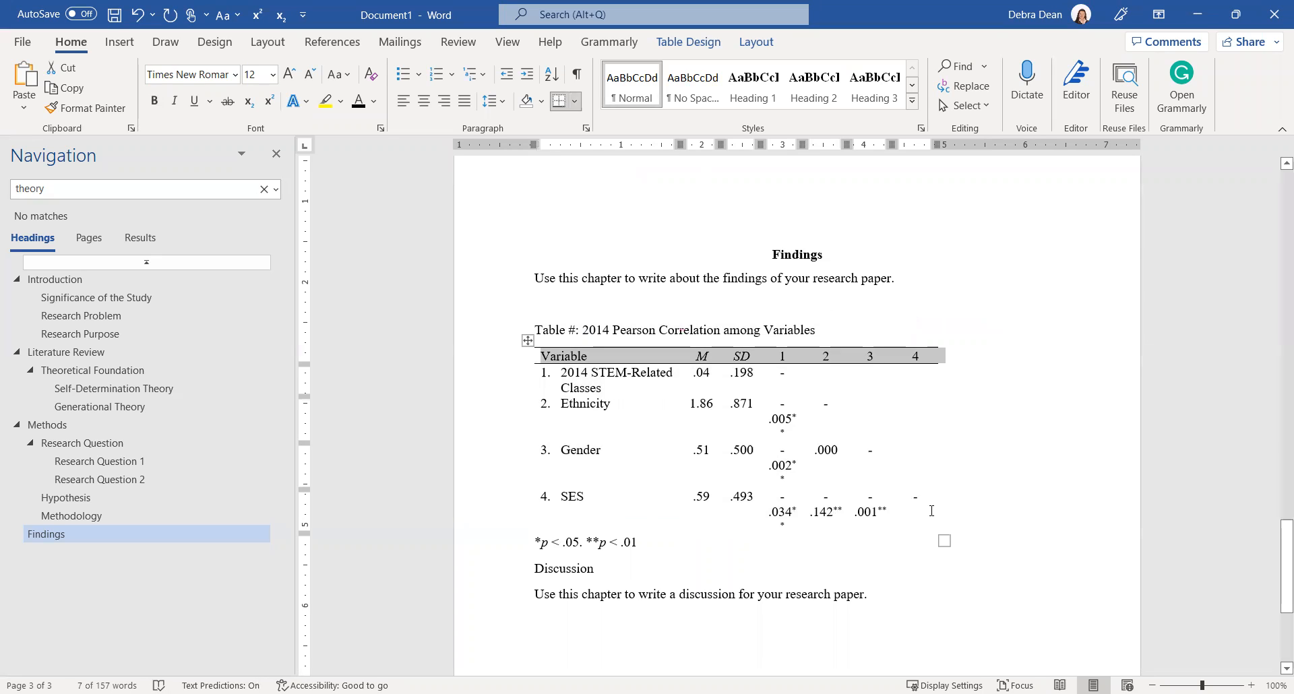
{"action": "left_click_drag", "start_coordinate": [932, 511], "coordinate": [643, 507]}
{"action": "left_click", "coordinate": [559, 103]}
{"action": "left_click", "coordinate": [912, 356]}
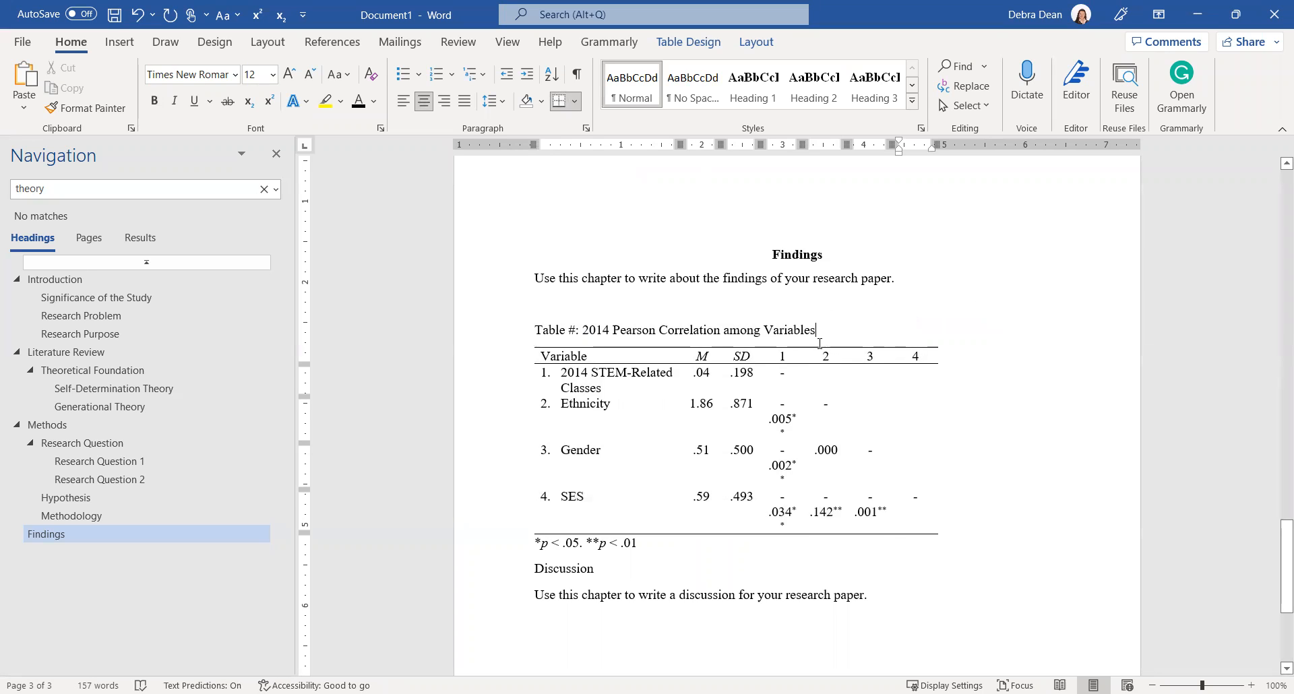
{"action": "left_click", "coordinate": [921, 334]}
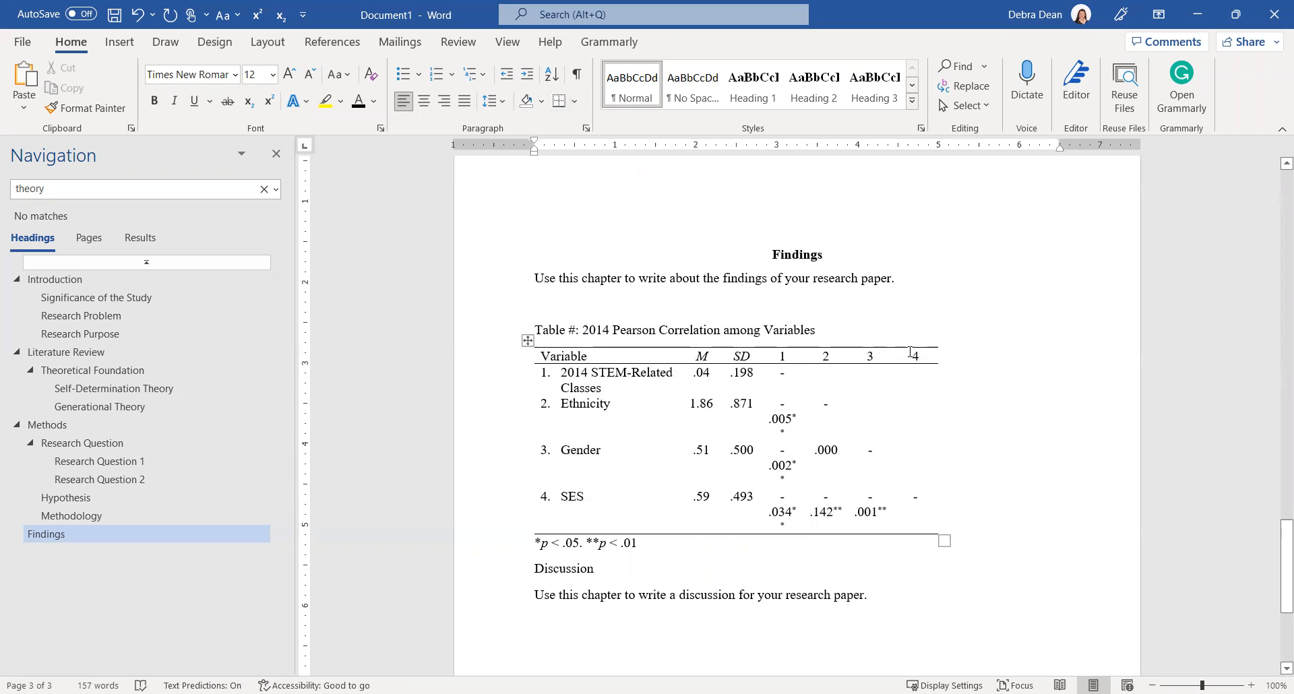
- Try resizing column 4 of the correlation table and undo the last column-width changes
{"action": "left_click", "coordinate": [861, 413]}
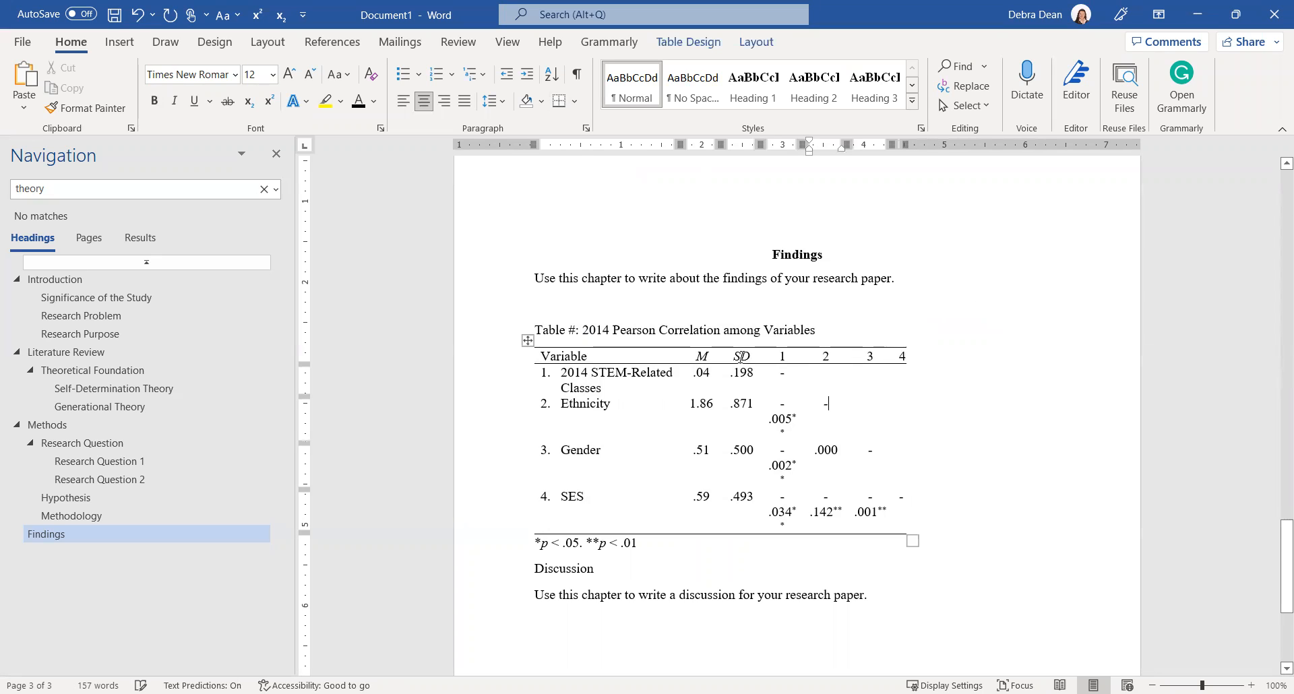
{"action": "mouse_move", "coordinate": [702, 356]}
{"action": "left_mouse_down"}
{"action": "mouse_move", "coordinate": [906, 434]}
{"action": "mouse_move", "coordinate": [913, 524]}
{"action": "left_mouse_up"}
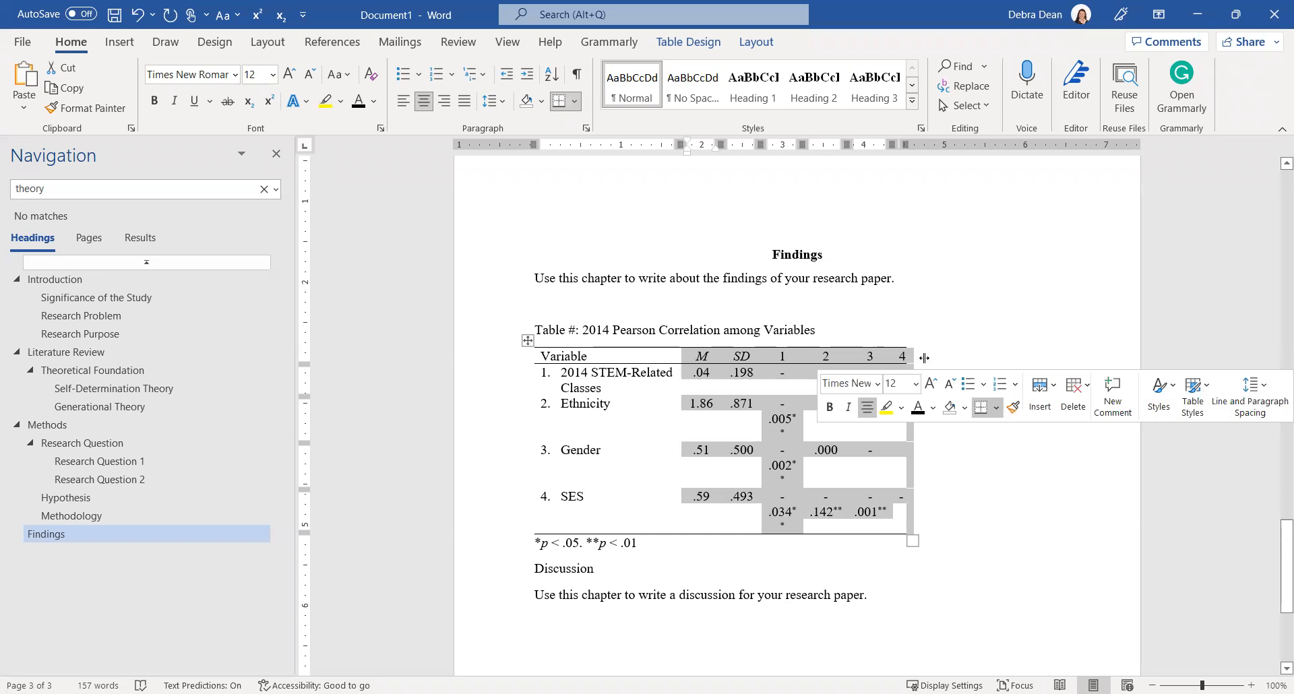
{"action": "left_click_drag", "start_coordinate": [925, 358], "coordinate": [924, 358]}
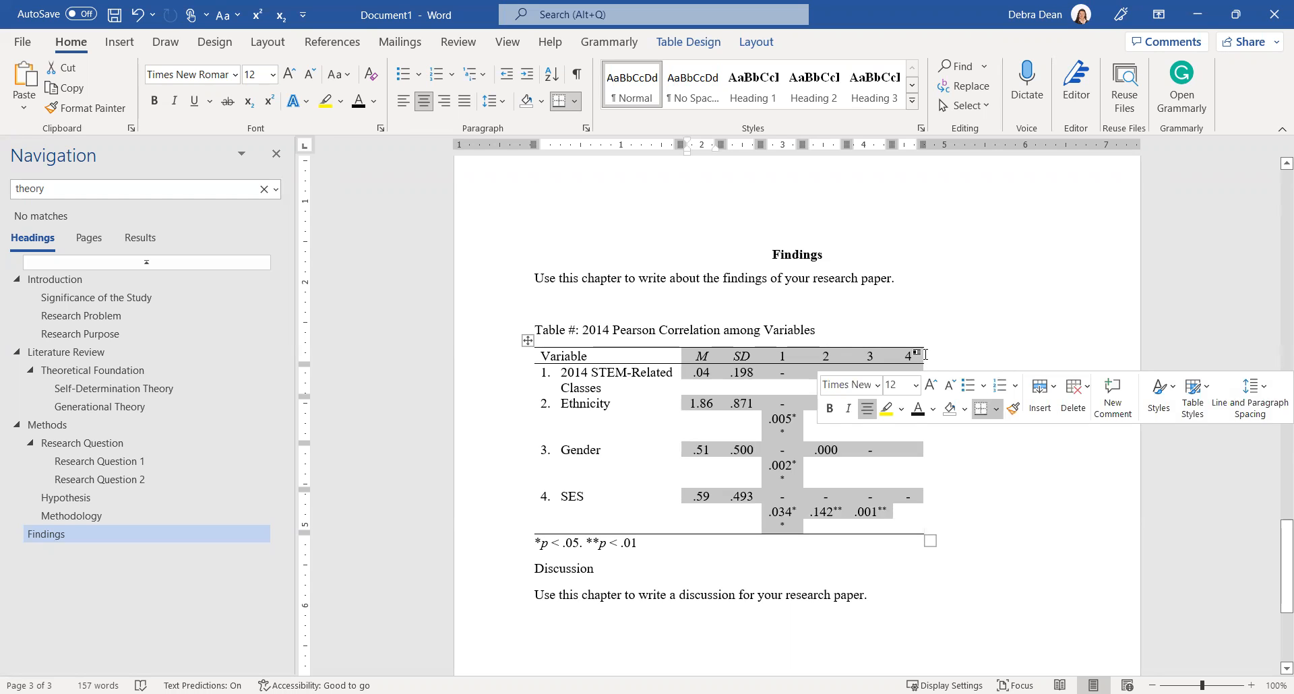
{"action": "double_click", "coordinate": [891, 358]}
{"action": "left_click", "coordinate": [893, 361]}
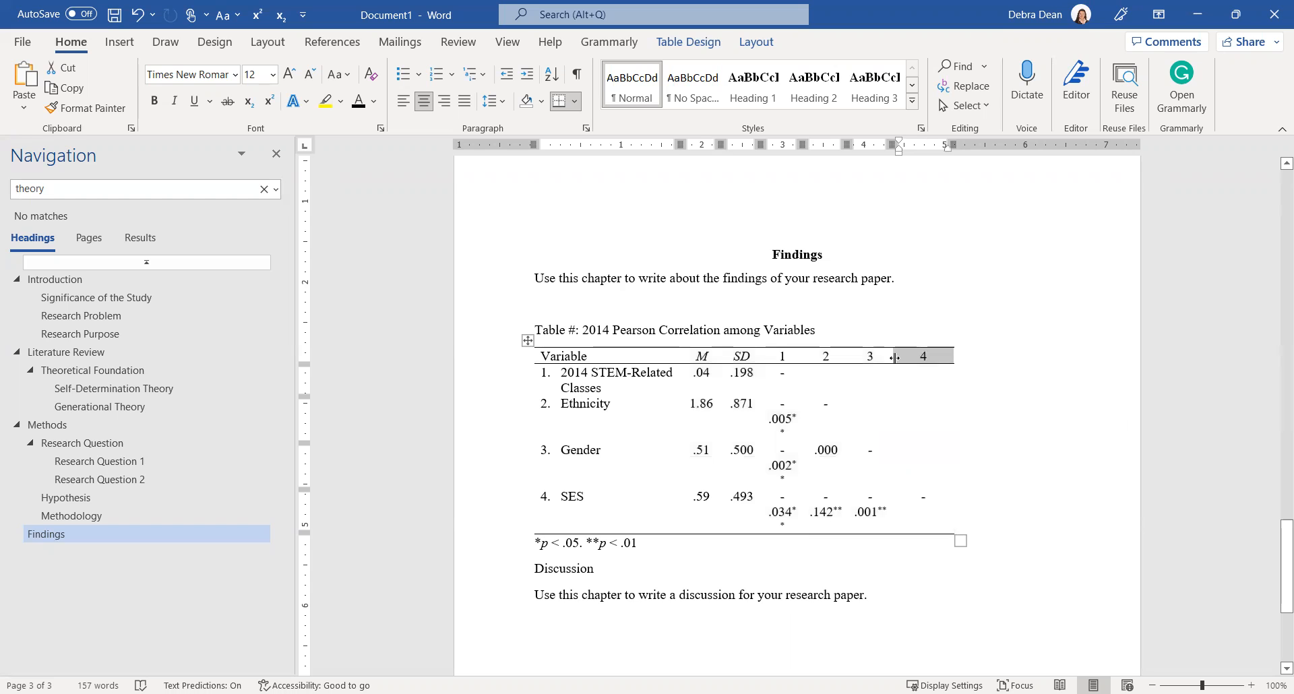
{"action": "left_click", "coordinate": [137, 14]}
{"action": "left_click", "coordinate": [137, 14]}
{"action": "left_click", "coordinate": [137, 15]}
- Widen columns 1, 2 and 3 of the correlation table so each correlation value fits on one line
{"action": "left_click_drag", "start_coordinate": [803, 360], "coordinate": [849, 360]}
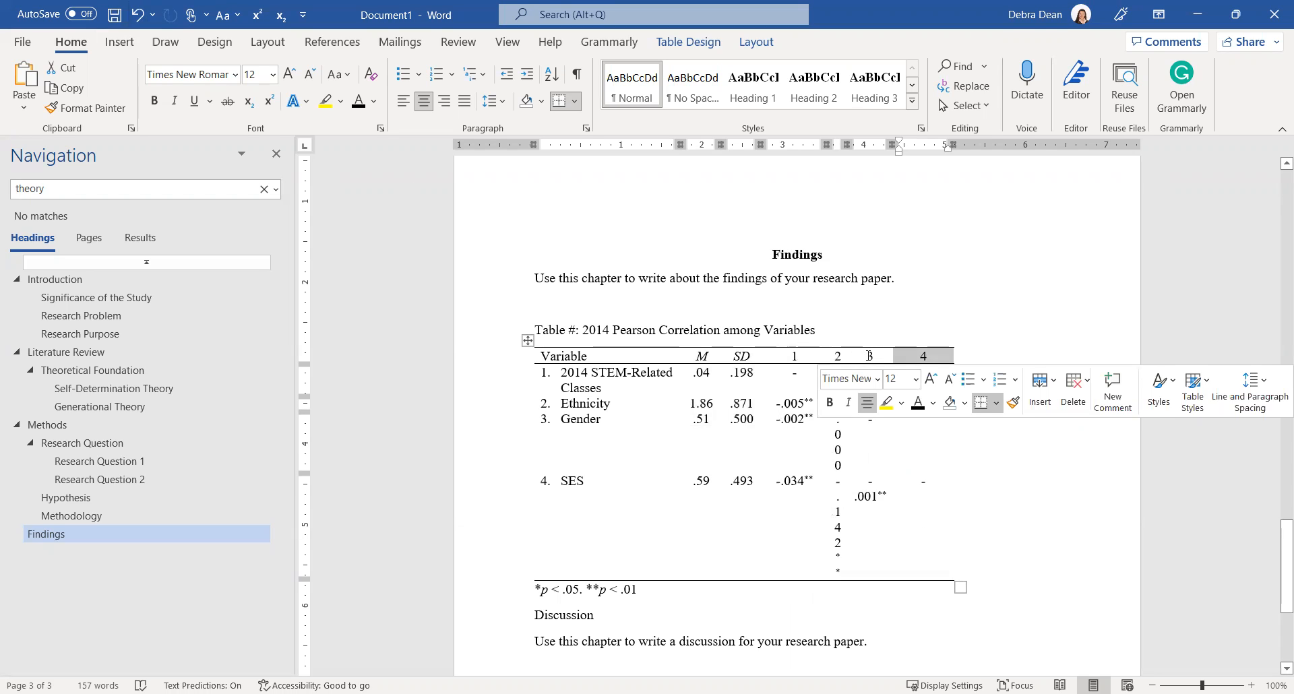
{"action": "left_click", "coordinate": [869, 356]}
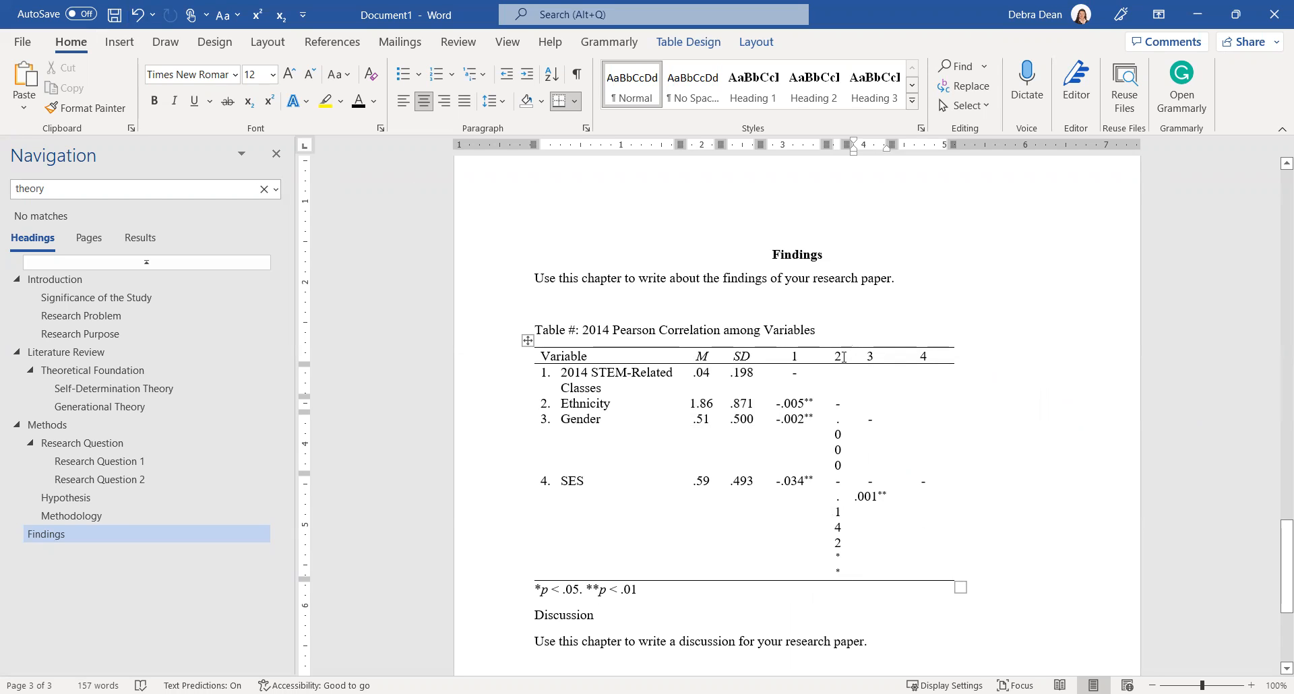
{"action": "left_click", "coordinate": [844, 356]}
{"action": "double_click", "coordinate": [843, 356]}
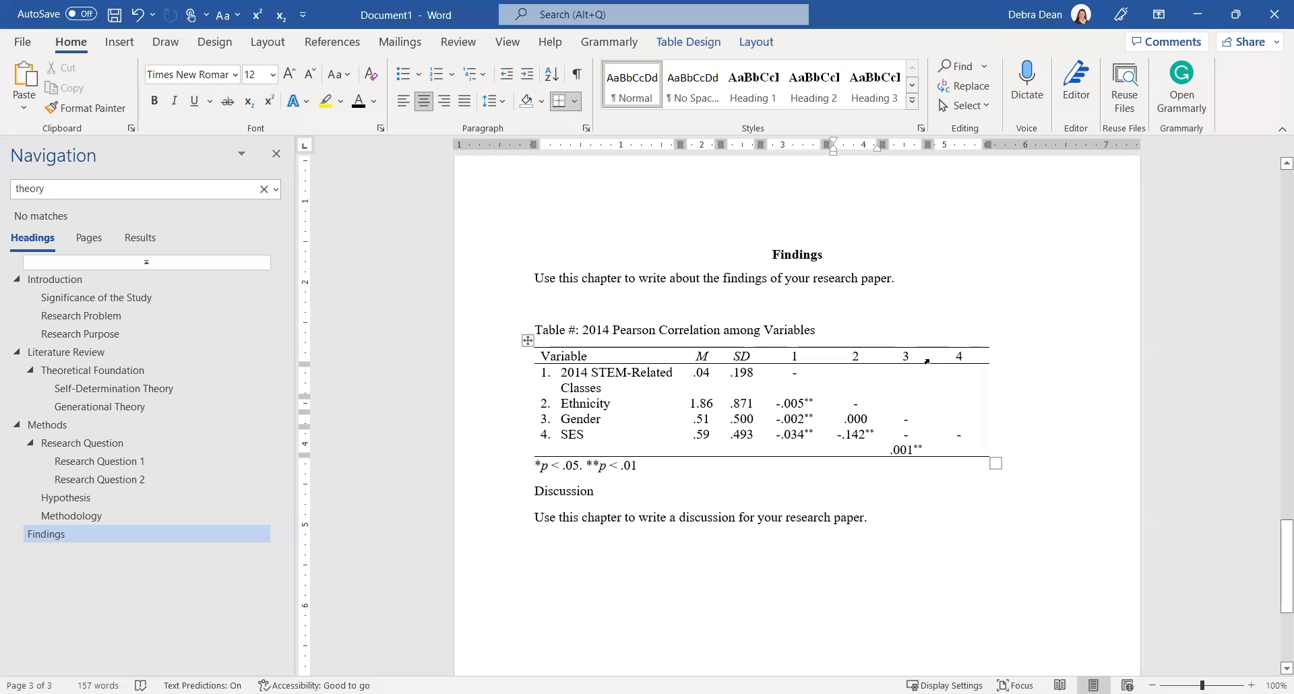
{"action": "left_click", "coordinate": [919, 355]}
{"action": "left_click_drag", "start_coordinate": [929, 355], "coordinate": [940, 355]}
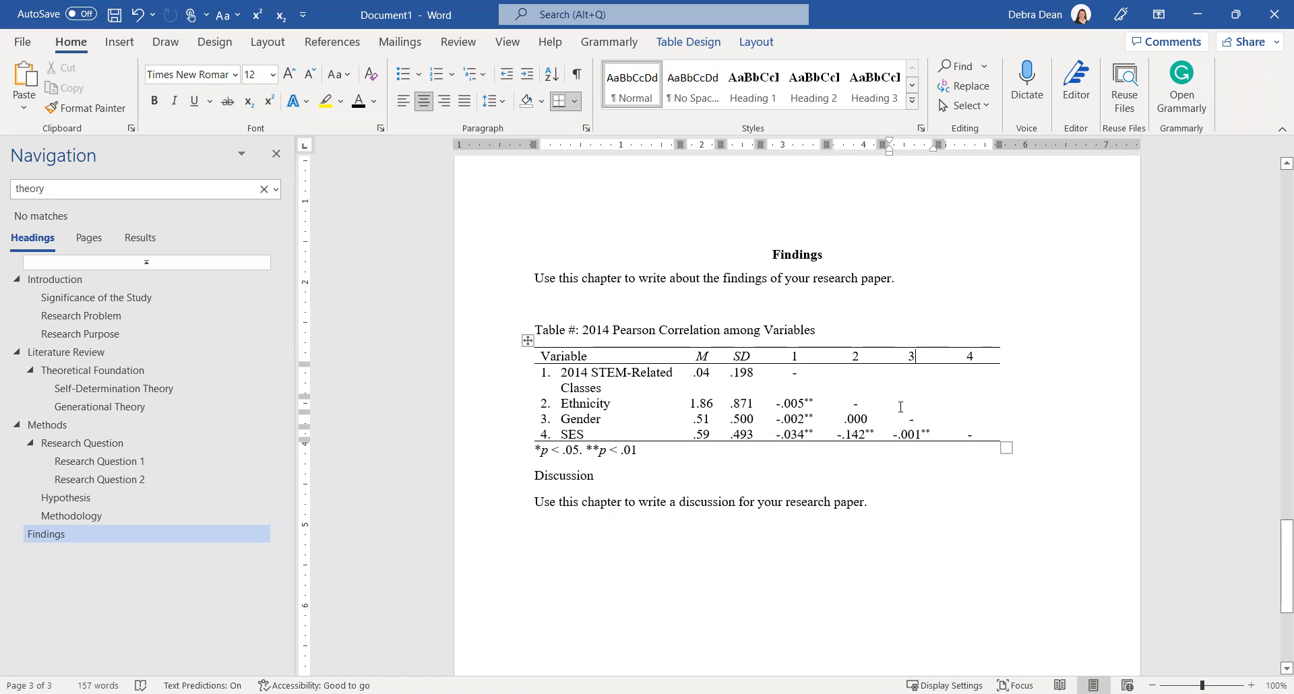
- Delete column 4 from the correlation table
{"action": "left_click_drag", "start_coordinate": [970, 435], "coordinate": [970, 356]}
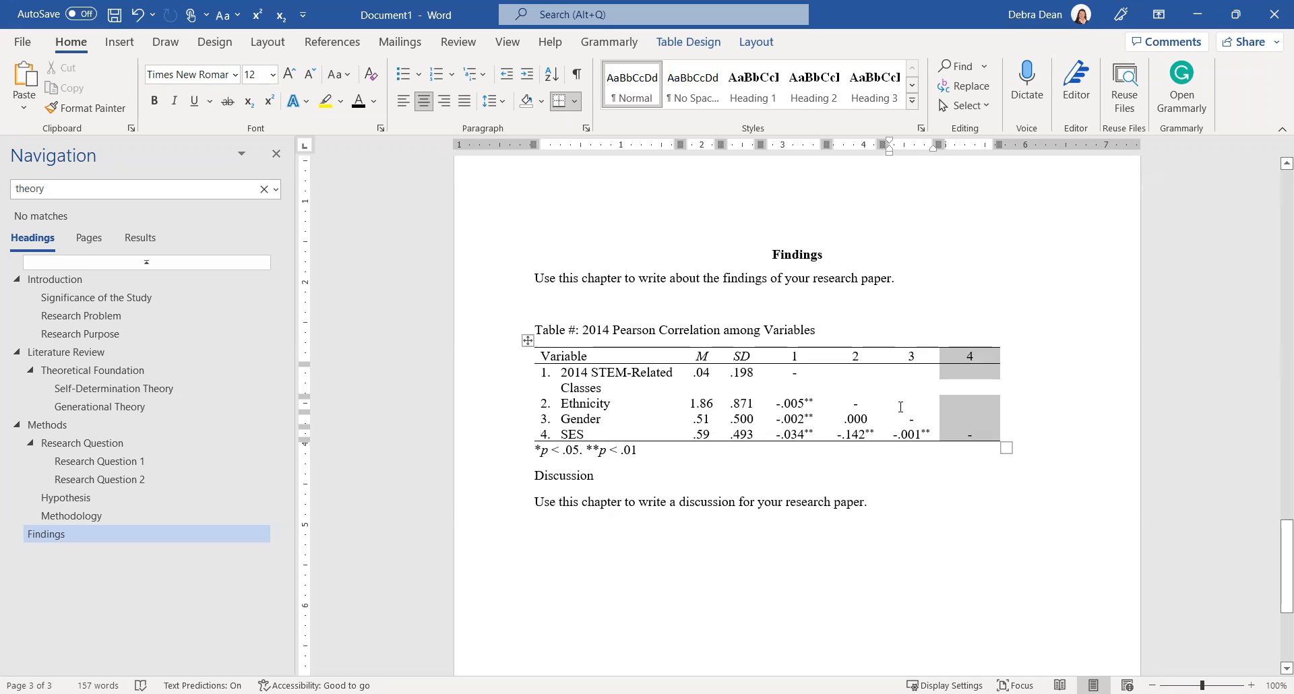
{"action": "right_click", "coordinate": [1025, 502]}
{"action": "left_click", "coordinate": [1025, 507]}
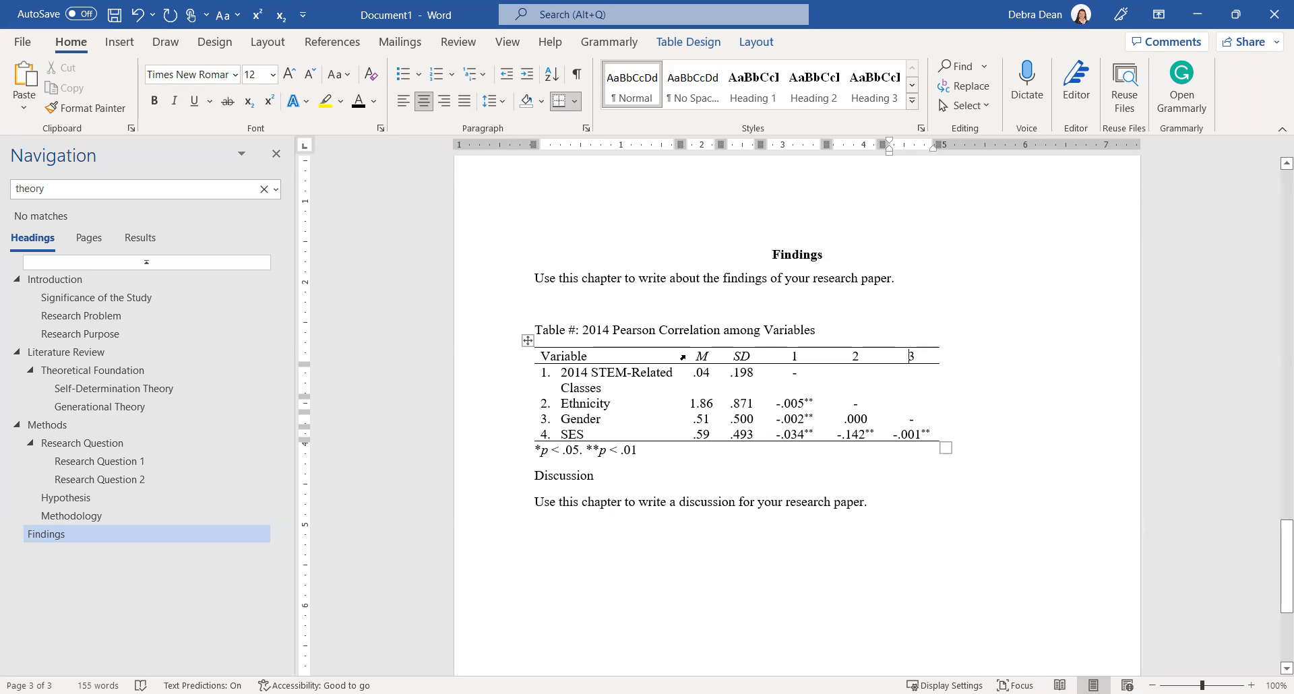
- Widen the Variable column so "2014 STEM-Related Classes" fits on a single line
{"action": "left_click", "coordinate": [680, 357]}
{"action": "left_click", "coordinate": [688, 357]}
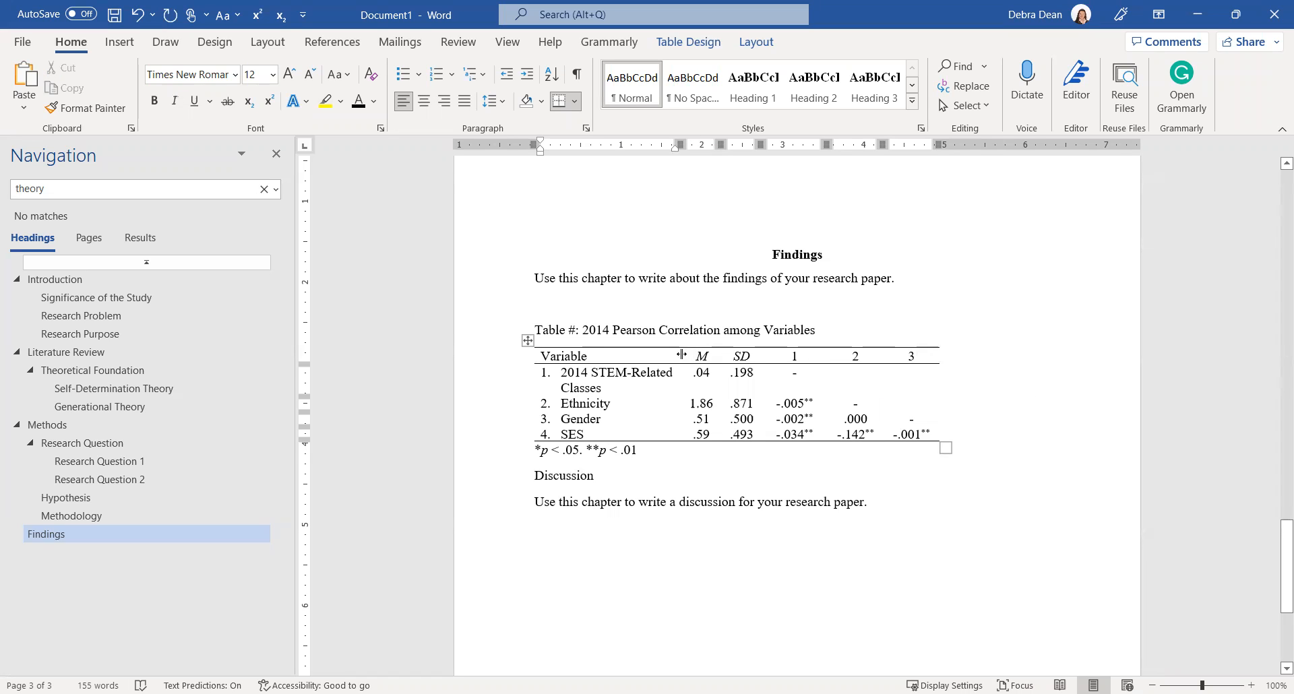
{"action": "double_click", "coordinate": [682, 355]}
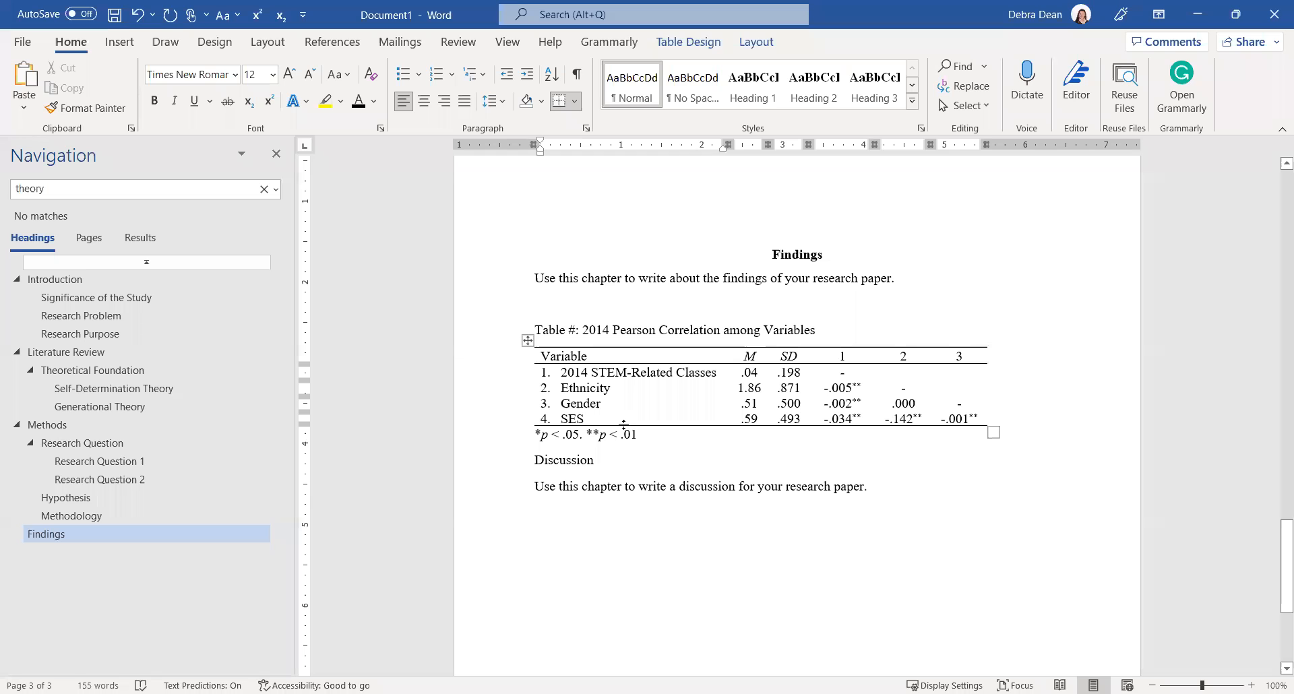
{"action": "left_click", "coordinate": [527, 339]}
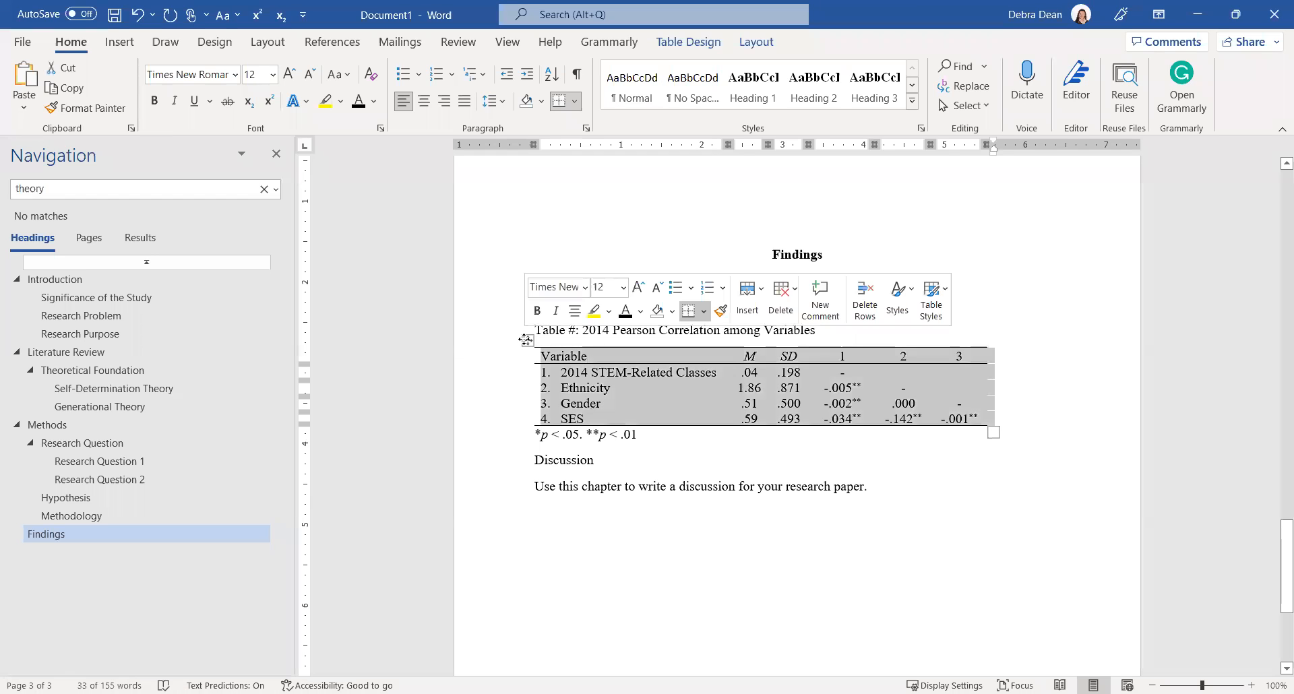
{"action": "left_click", "coordinate": [623, 289]}
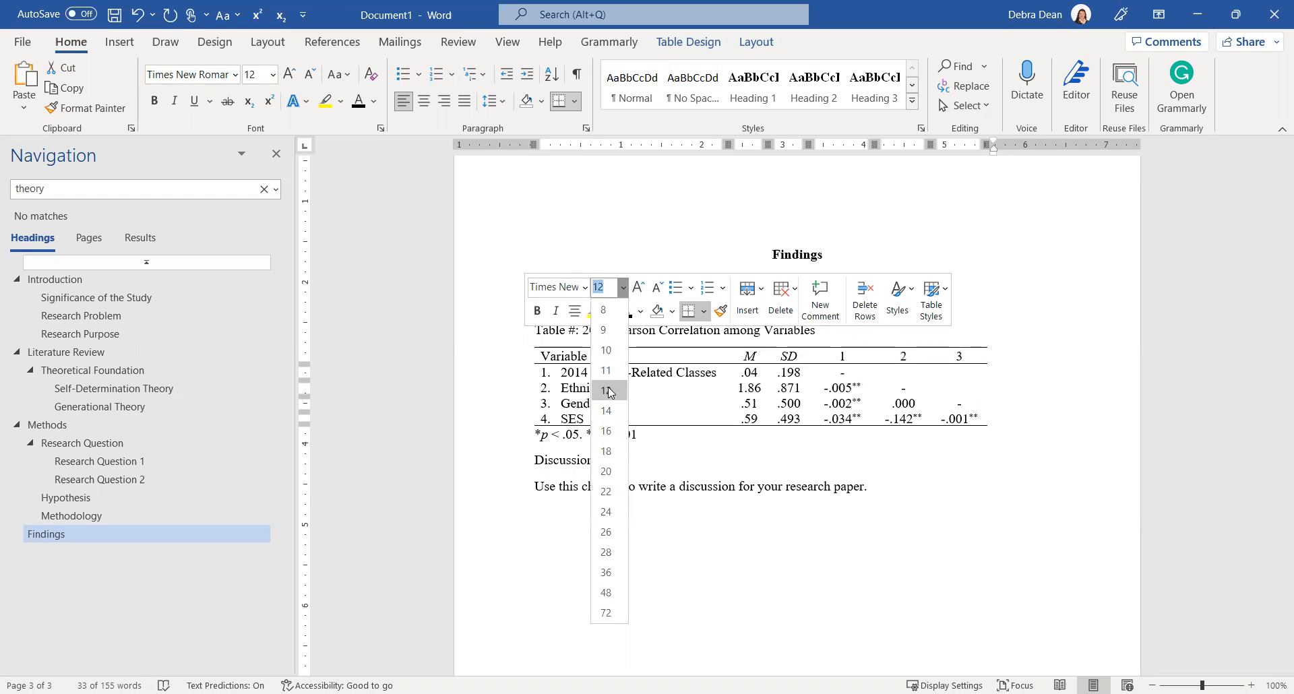
{"action": "key", "text": "Escape"}
{"action": "left_click", "coordinate": [683, 406]}
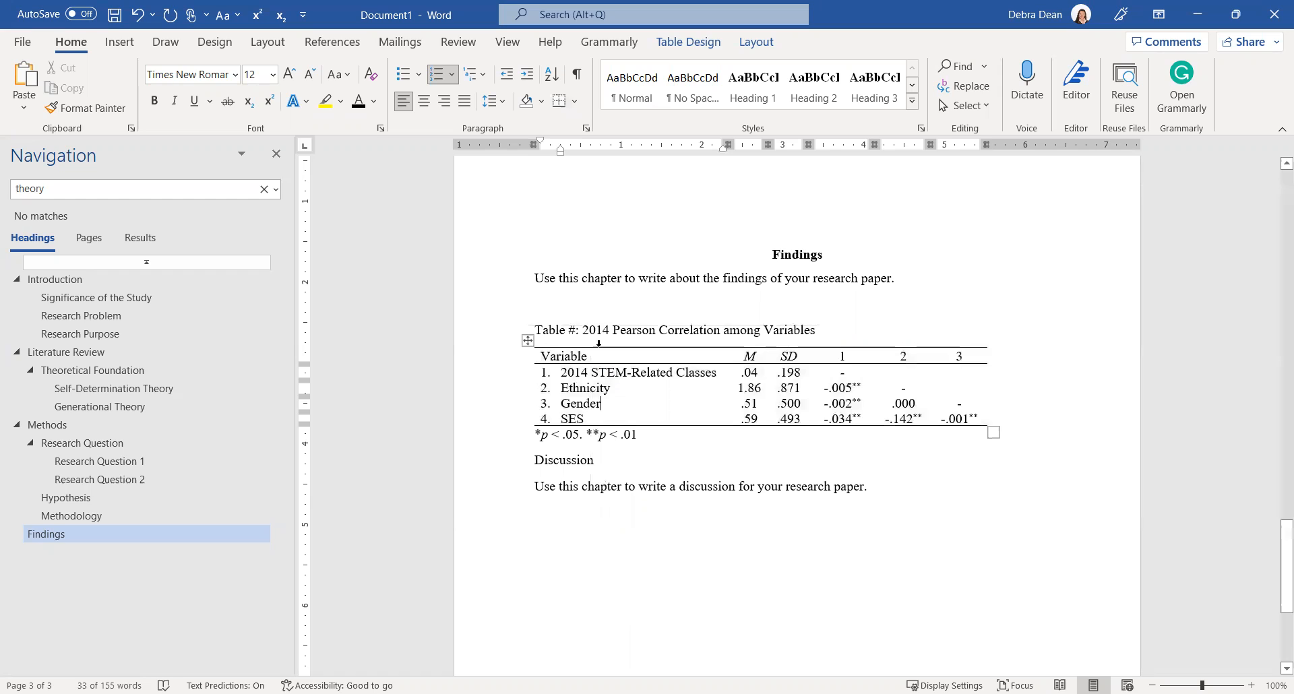
- Delete the "Table #:" prefix from the title line above the correlation table
{"action": "left_click_drag", "start_coordinate": [536, 330], "coordinate": [816, 329]}
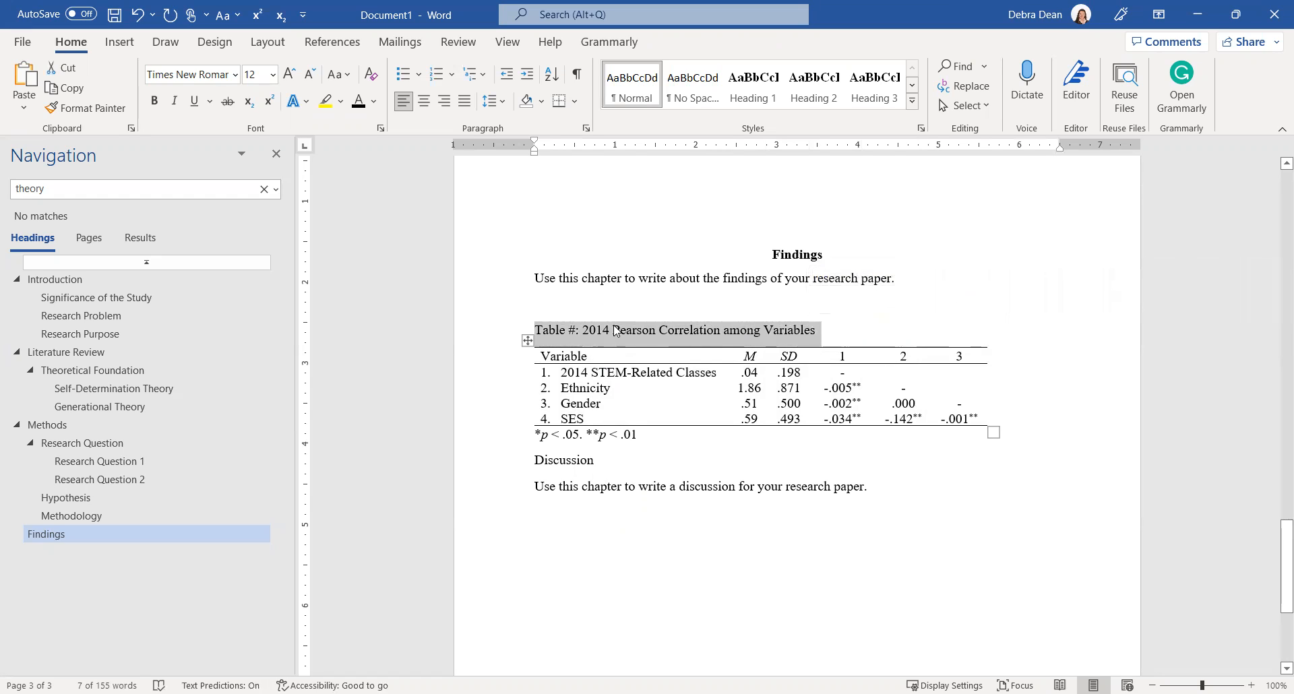
{"action": "left_click", "coordinate": [585, 331]}
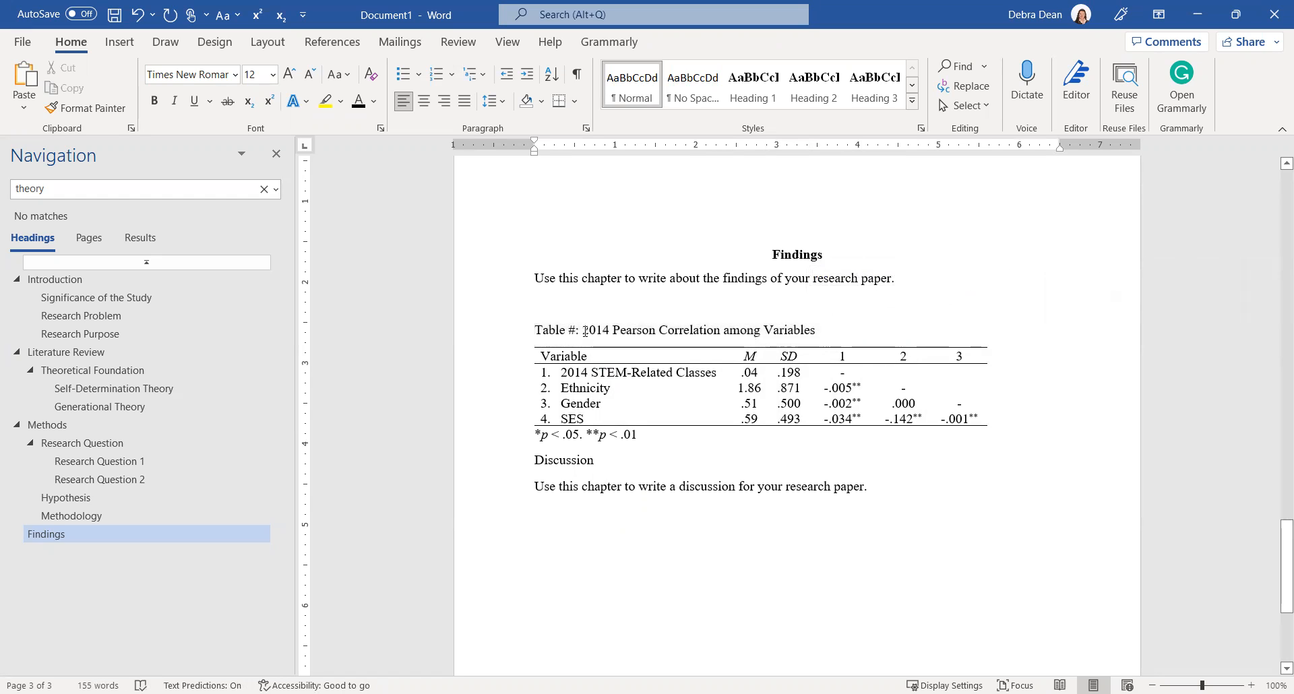
{"action": "left_click_drag", "start_coordinate": [584, 331], "coordinate": [534, 333]}
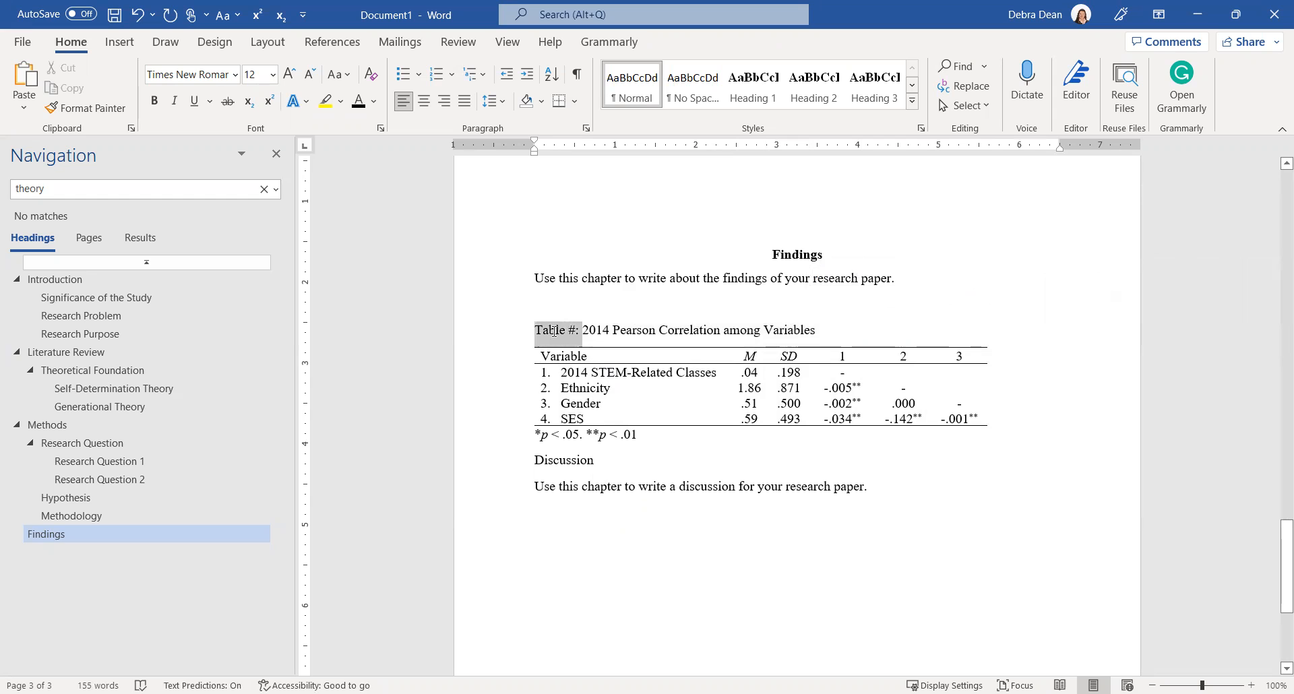
{"action": "key", "text": "Delete"}
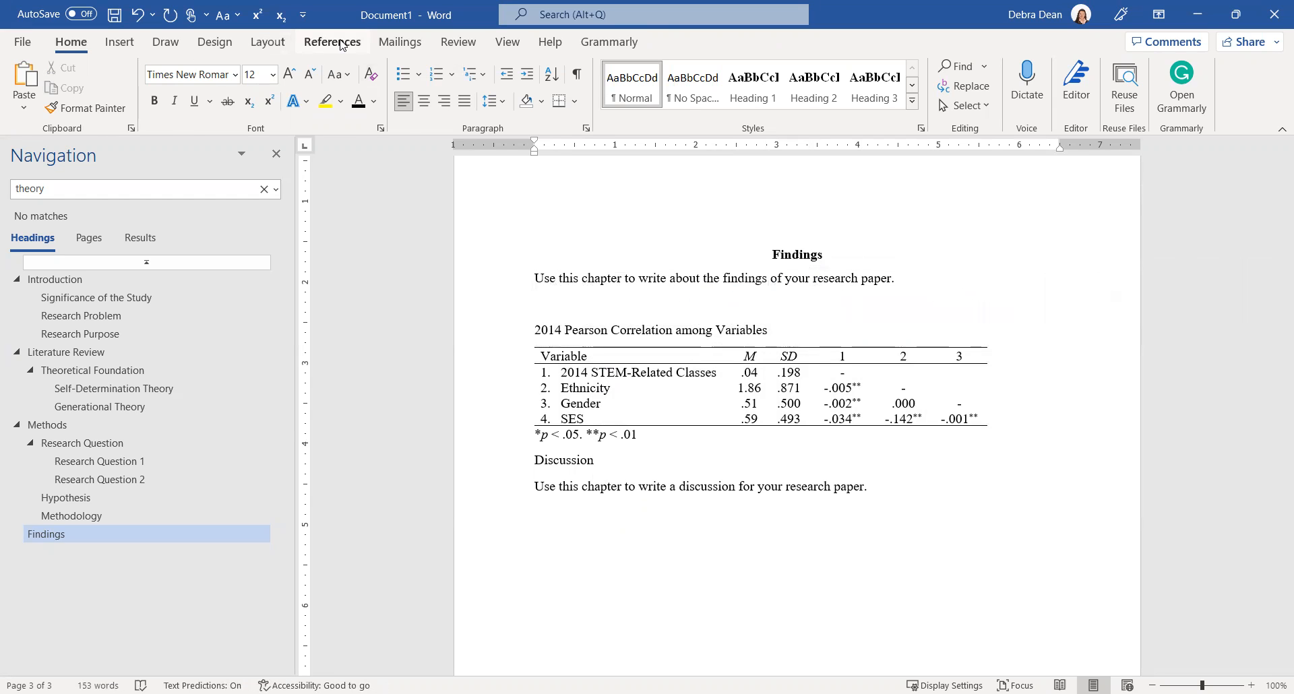
- Insert a caption with the Table label before "2014 Pearson Correlation among Variables", so the line starts with "Table 1:"
{"action": "left_click", "coordinate": [340, 43]}
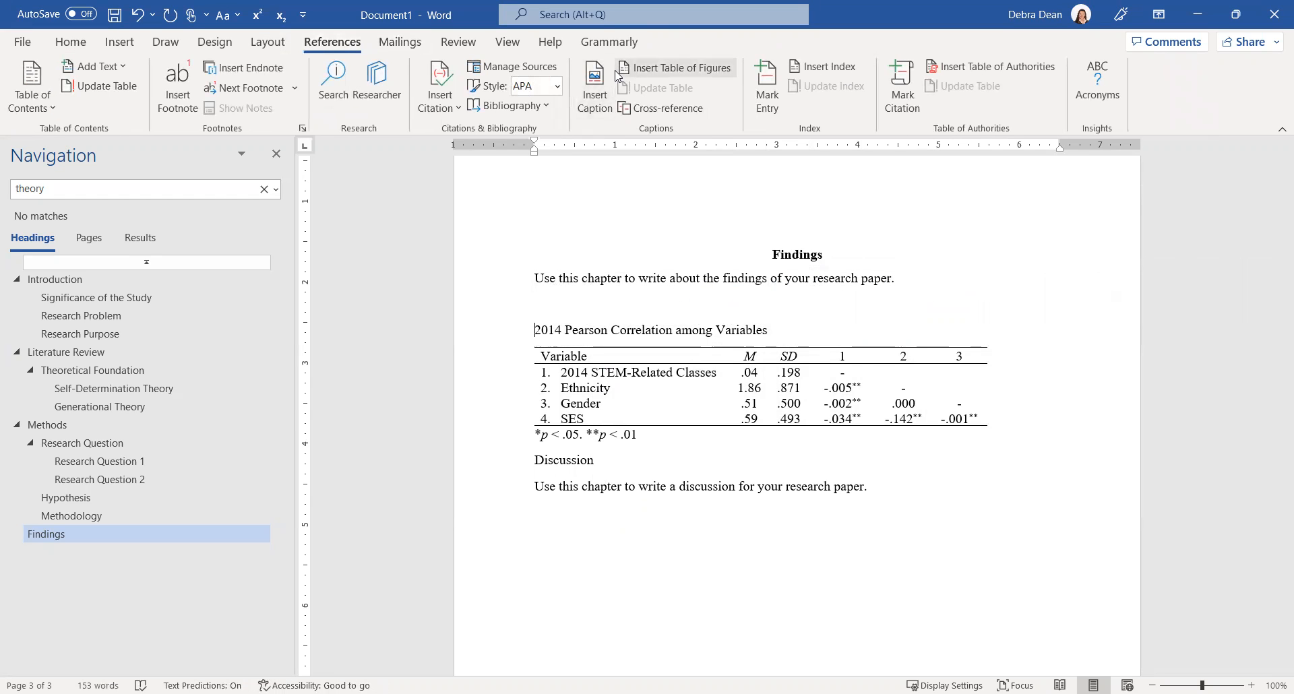
{"action": "left_click", "coordinate": [595, 84]}
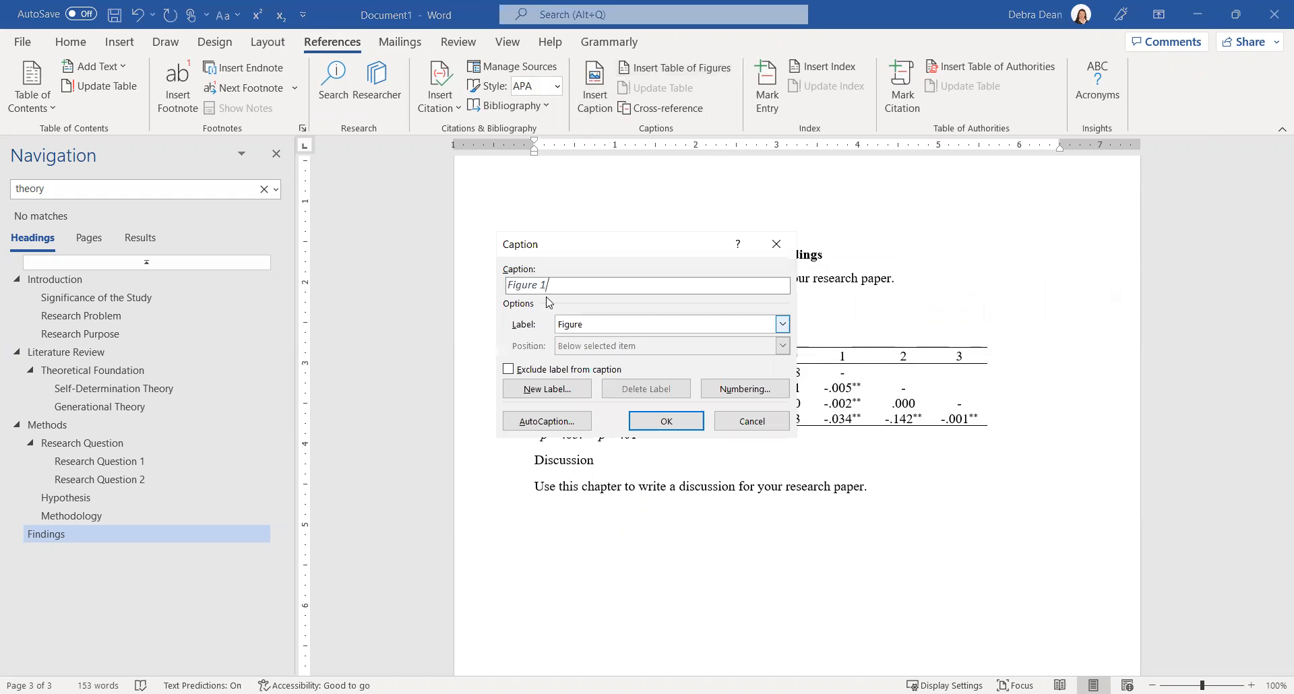
{"action": "left_click", "coordinate": [585, 324]}
{"action": "left_click", "coordinate": [585, 364]}
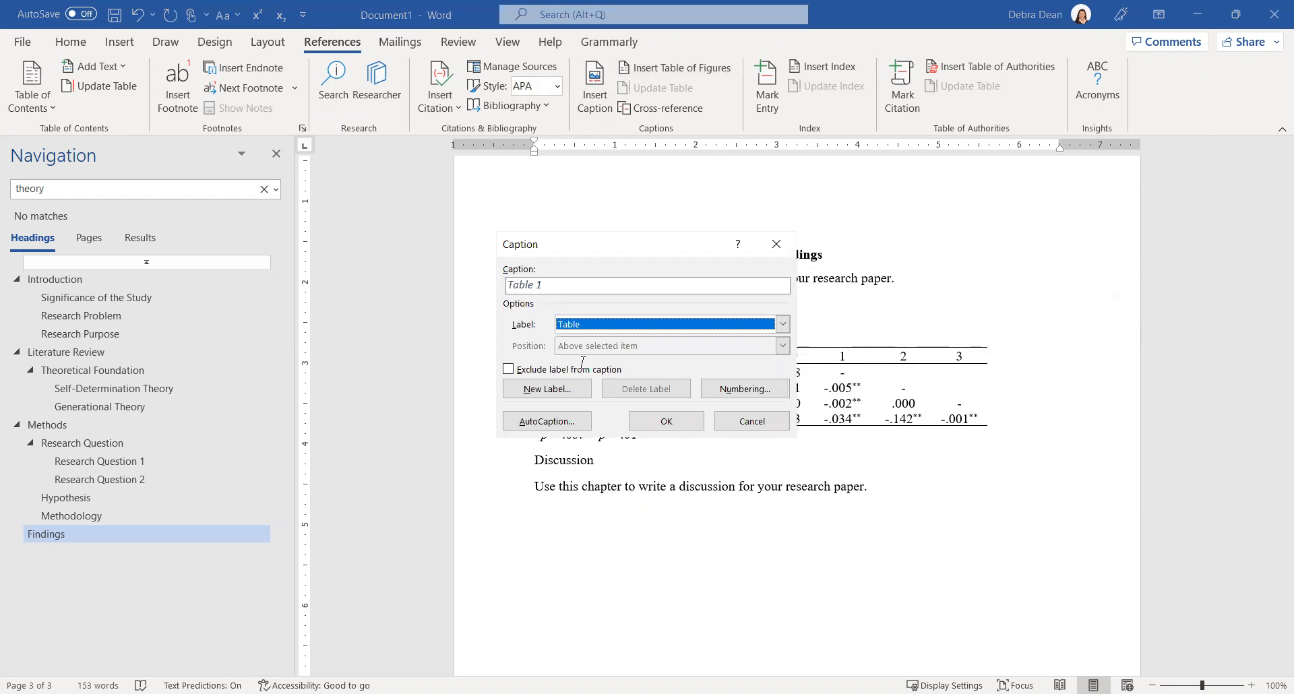
{"action": "left_click", "coordinate": [581, 326]}
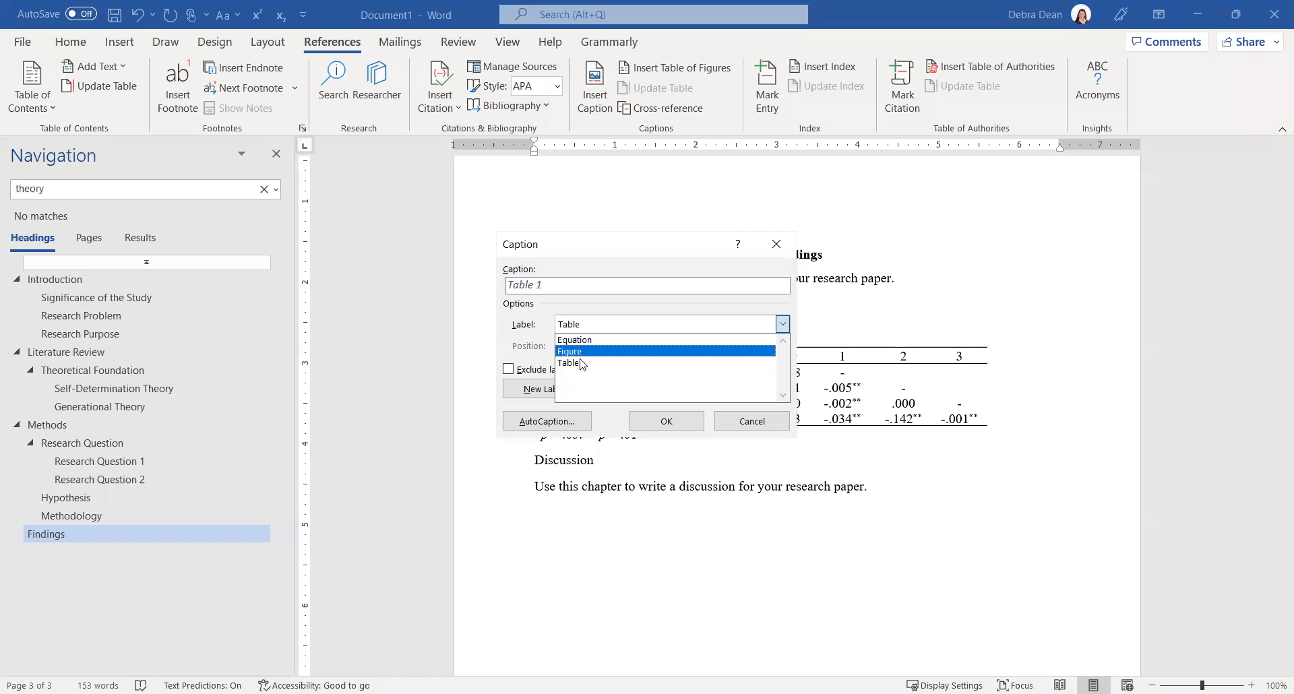
{"action": "left_click", "coordinate": [583, 364]}
{"action": "left_click", "coordinate": [666, 421]}
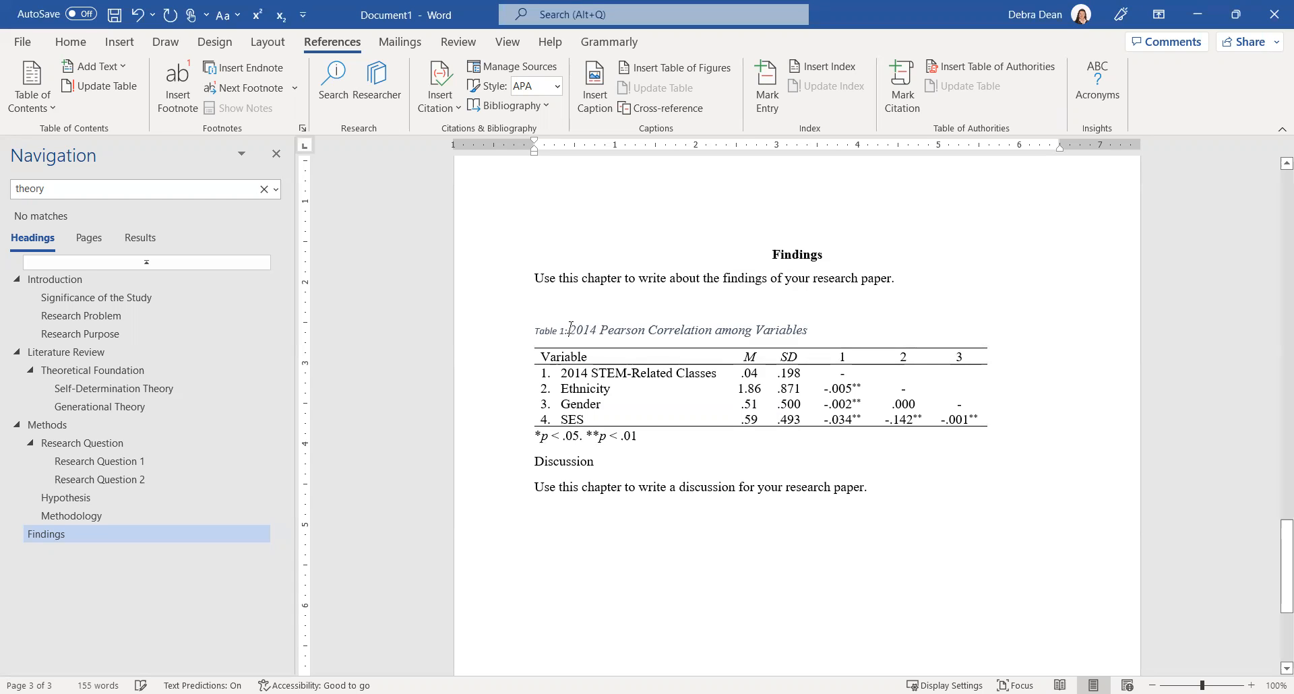
- Format the whole line "Table 1: 2014 Pearson Correlation among Variables" in Times New Roman, size 12, with black text
{"action": "left_click_drag", "start_coordinate": [812, 331], "coordinate": [528, 336]}
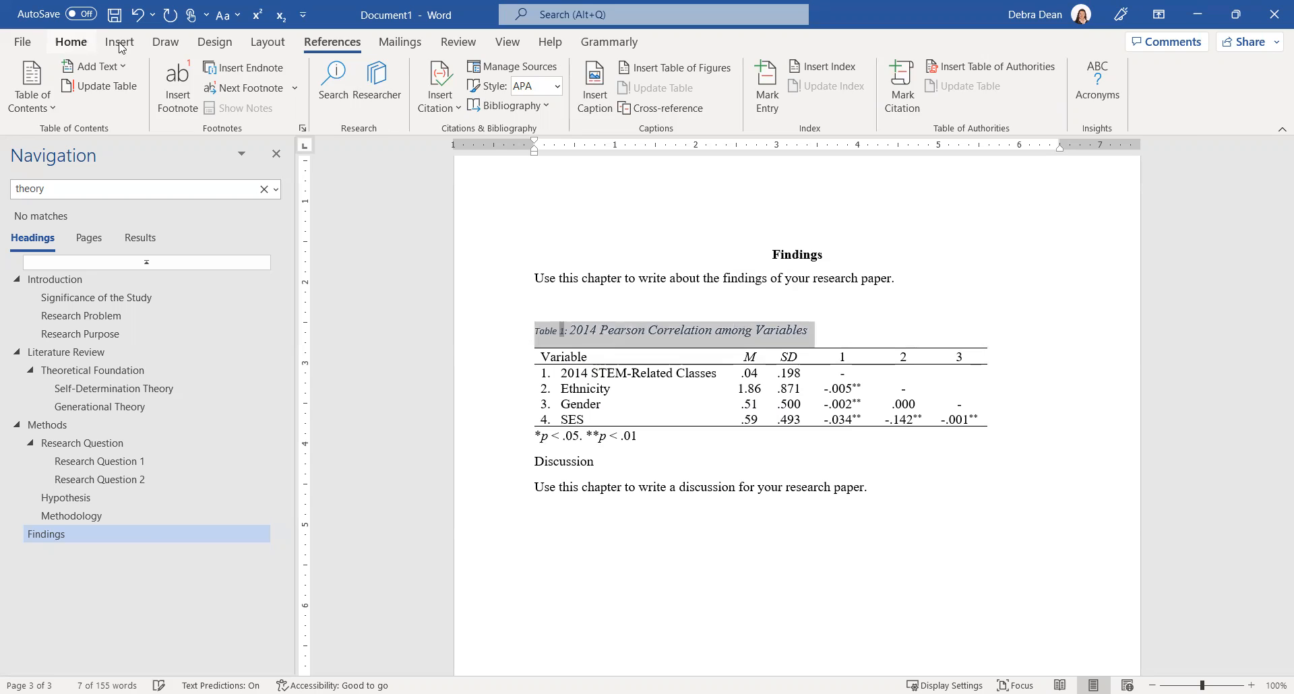
{"action": "left_click", "coordinate": [71, 42]}
{"action": "left_click", "coordinate": [235, 74]}
{"action": "left_click", "coordinate": [224, 194]}
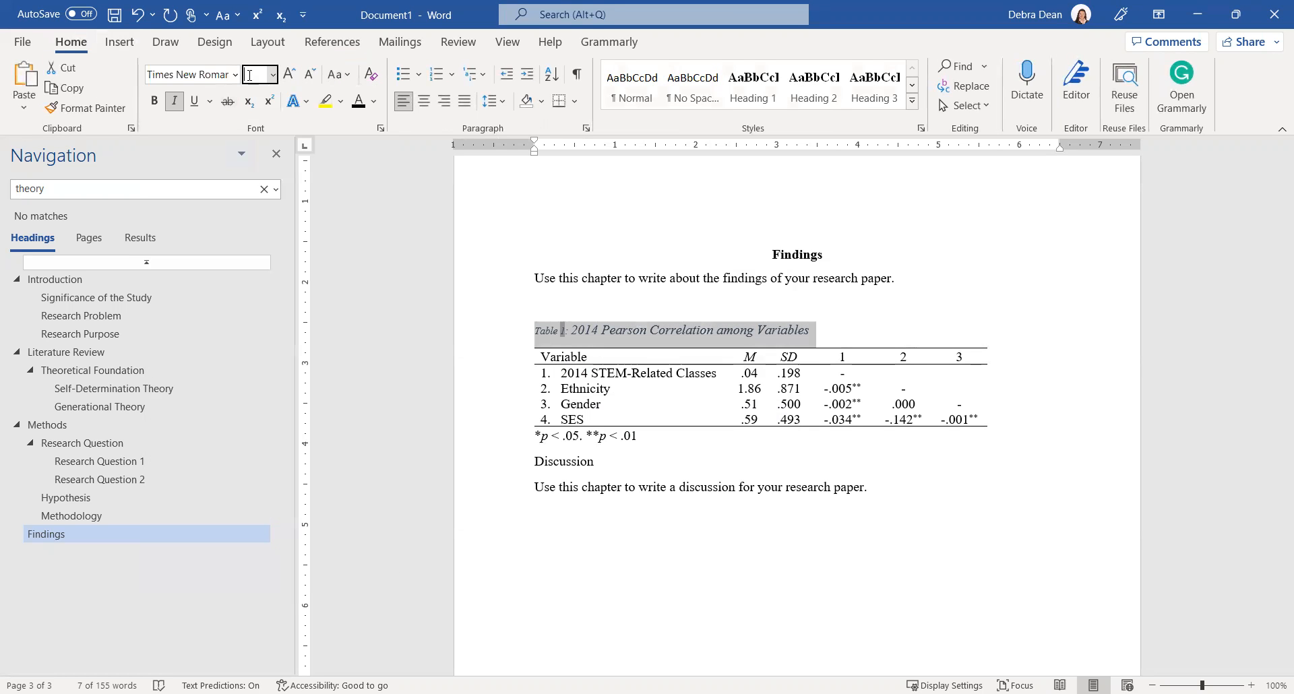
{"action": "type", "text": "12"}
{"action": "key", "text": "Return"}
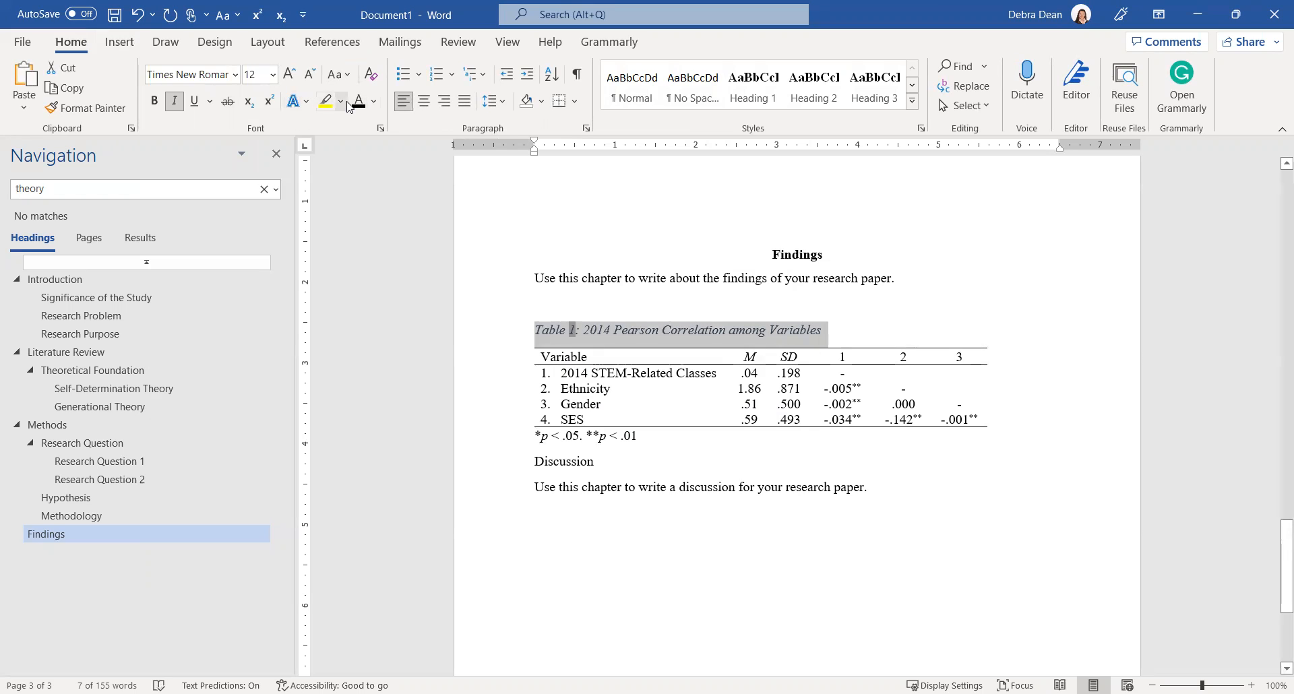
{"action": "left_click", "coordinate": [579, 328]}
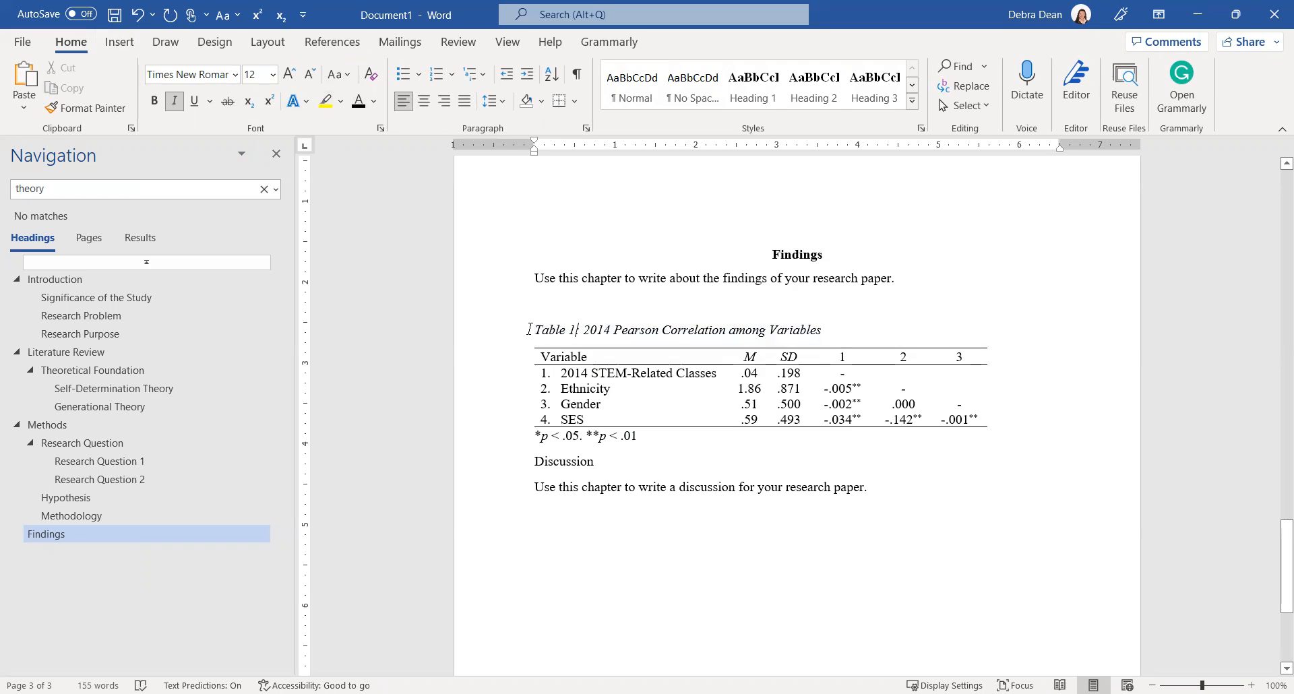
{"action": "left_click_drag", "start_coordinate": [530, 329], "coordinate": [849, 327]}
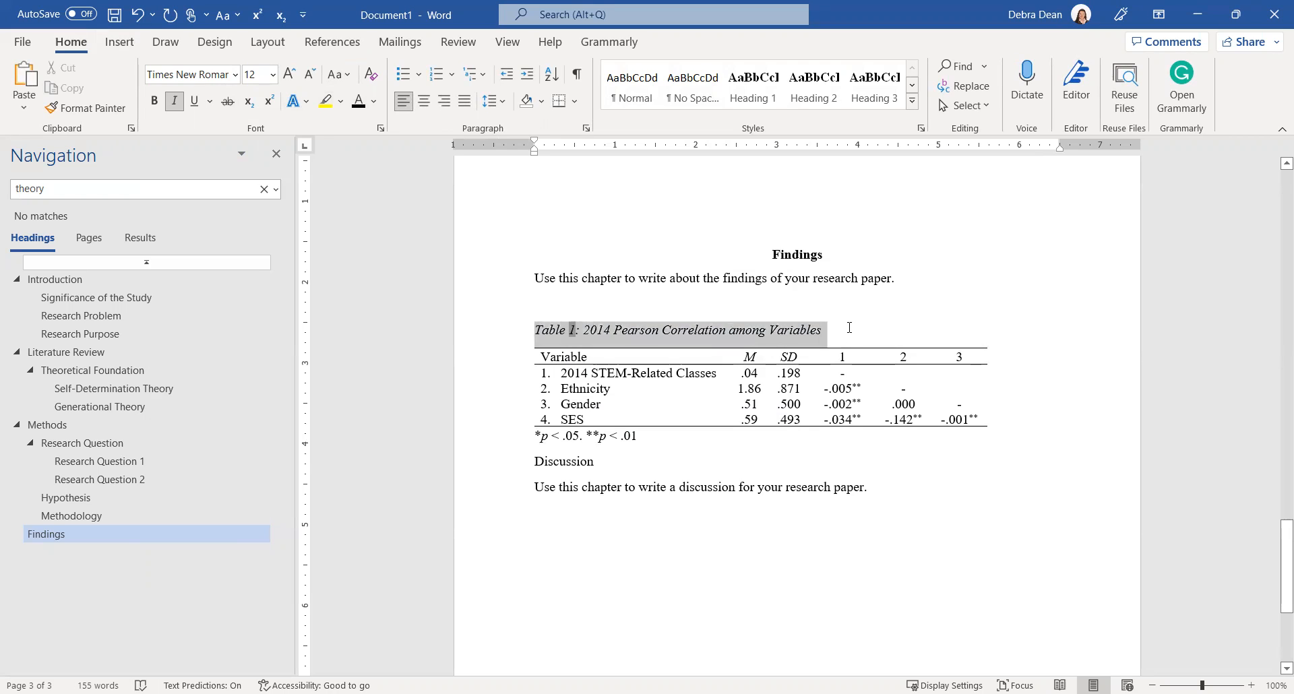
- Make the "Table 1:" label in the caption above the correlation table bold
{"action": "left_click", "coordinate": [577, 330]}
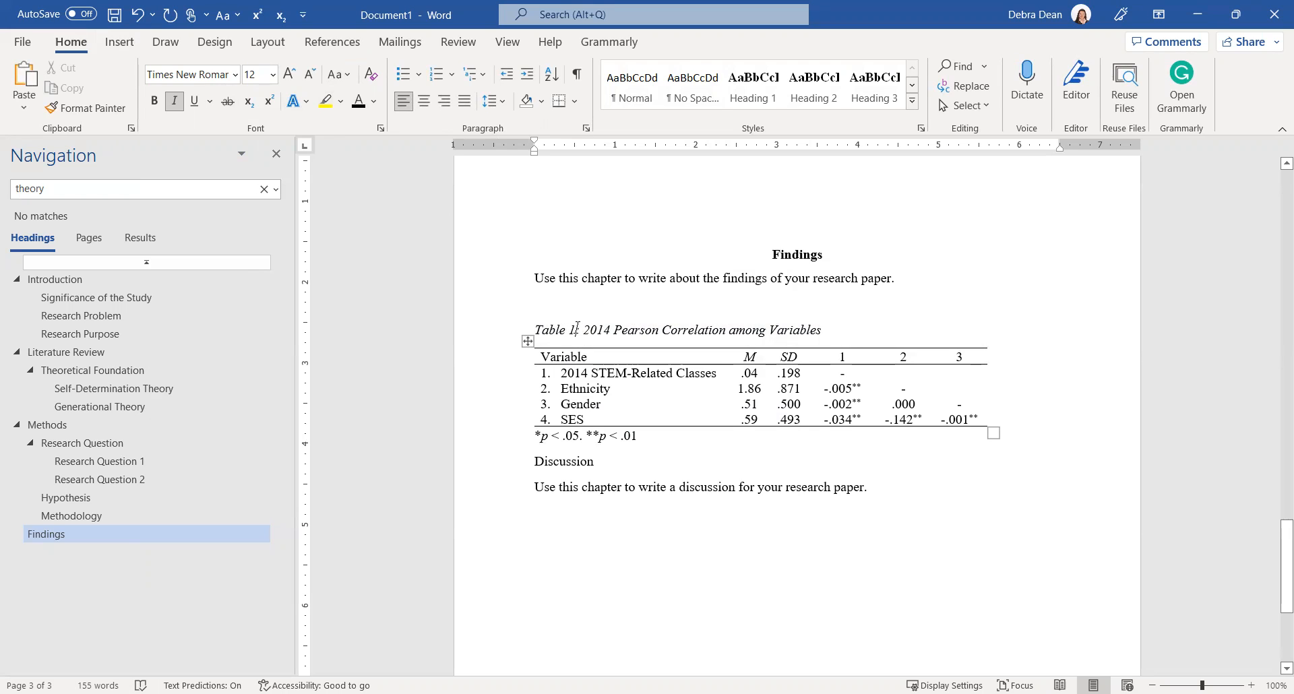
{"action": "left_click_drag", "start_coordinate": [576, 331], "coordinate": [544, 330]}
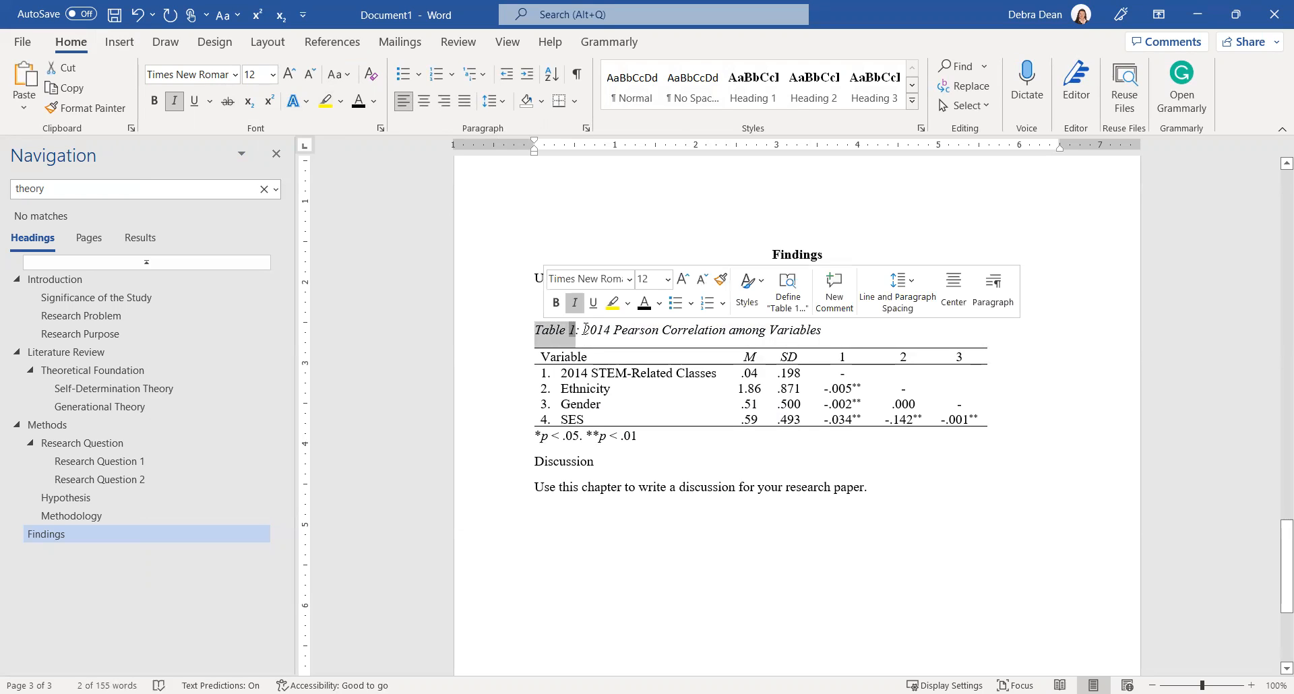
{"action": "key", "text": "ctrl+b"}
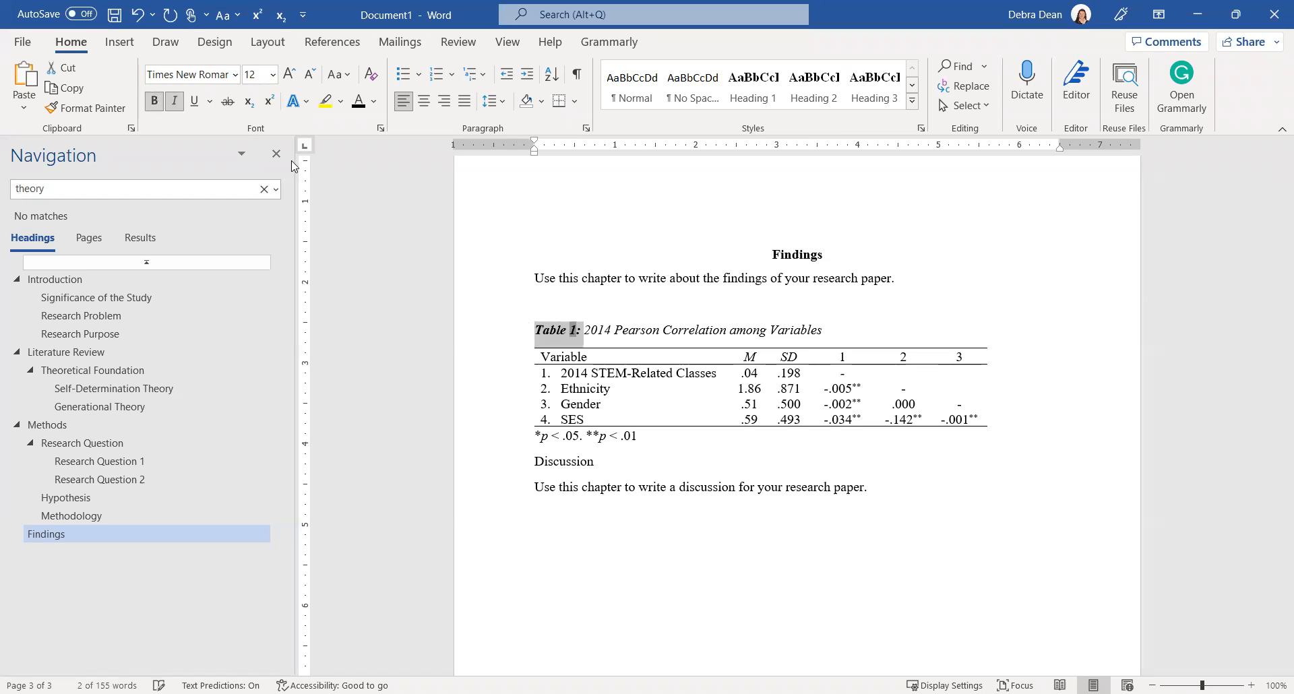
{"action": "key", "text": "Right"}
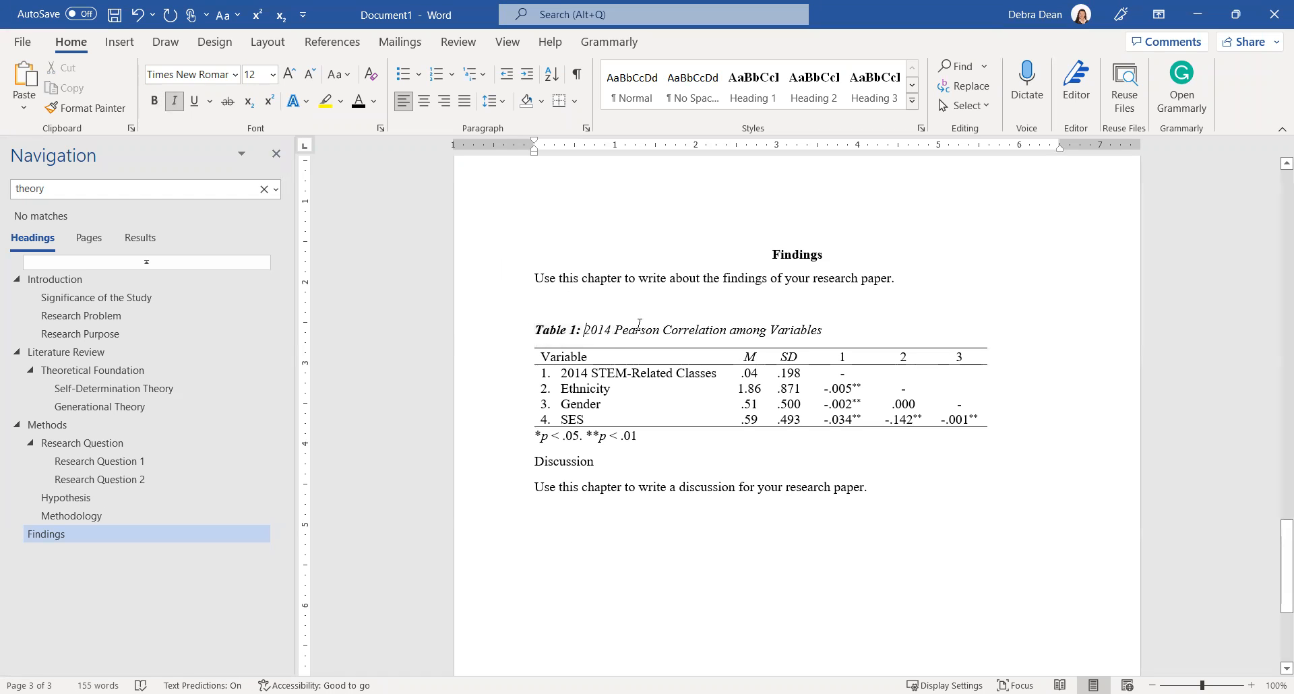
- Try the caption with its title on a separate line below "Table 1" and no colon, and restore the single-line "Table 1:" form
{"action": "key", "text": "Return"}
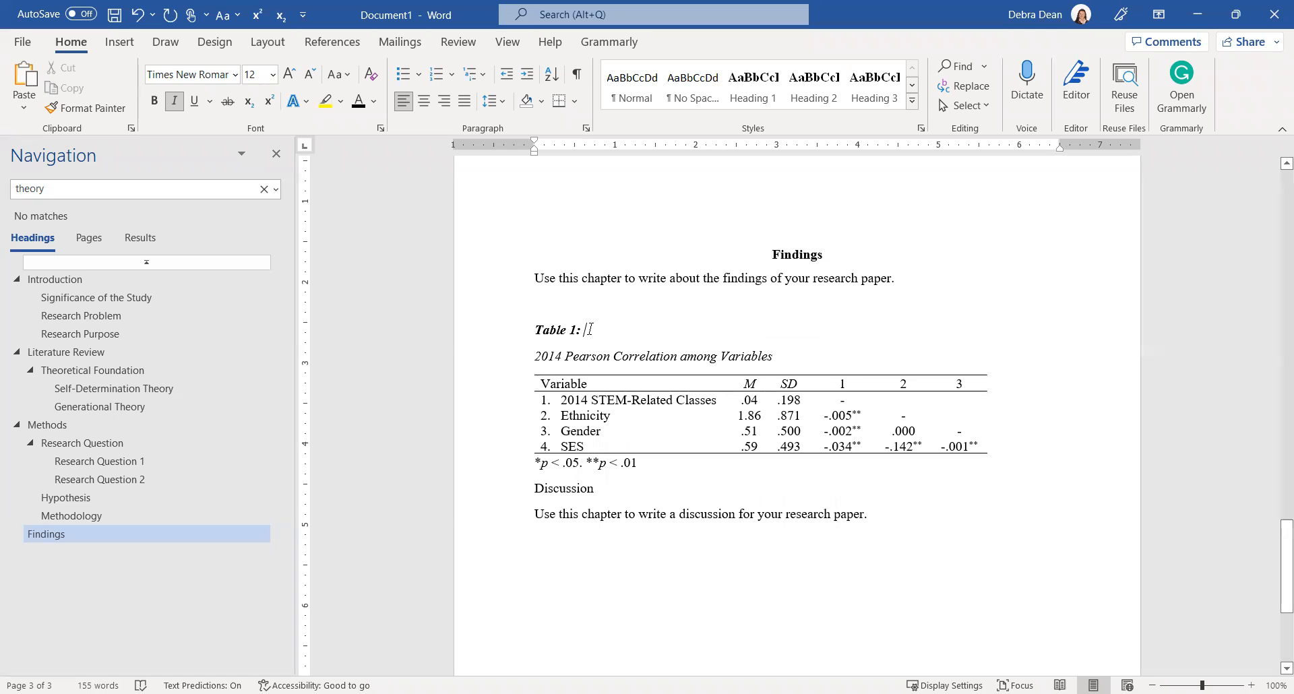
{"action": "key", "text": "BackSpace"}
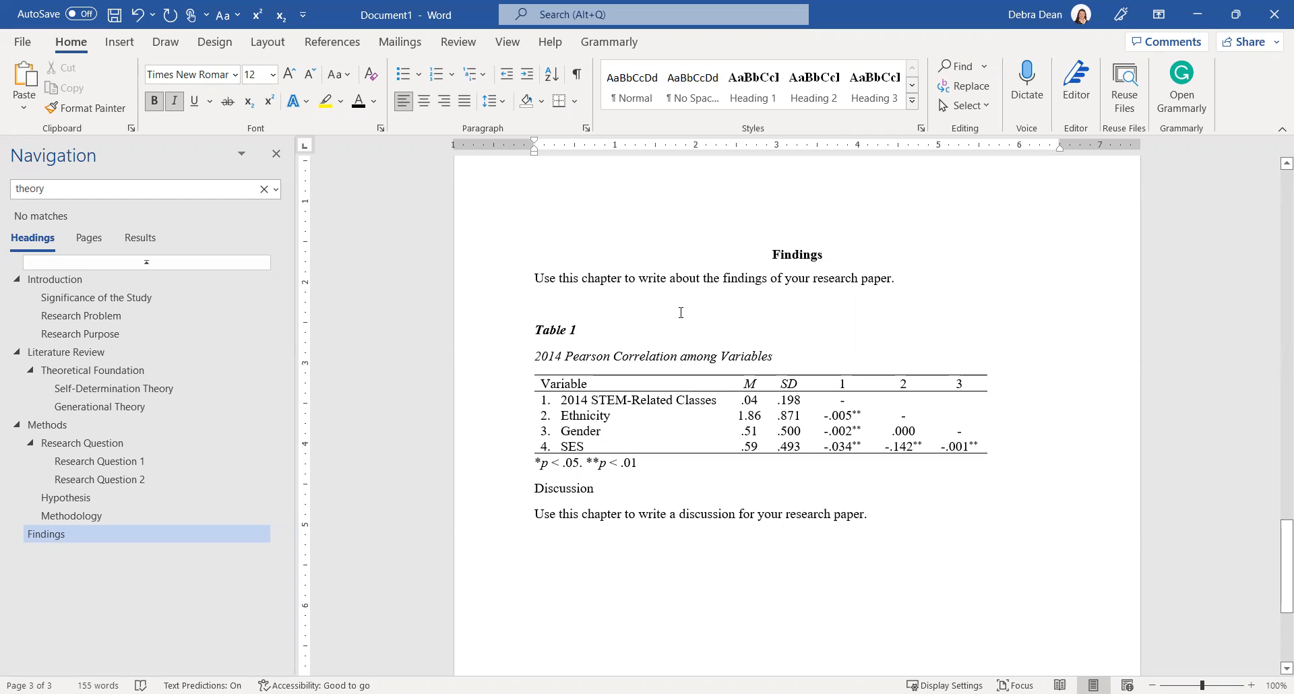
{"action": "type", "text": ":"}
{"action": "key", "text": "Delete"}
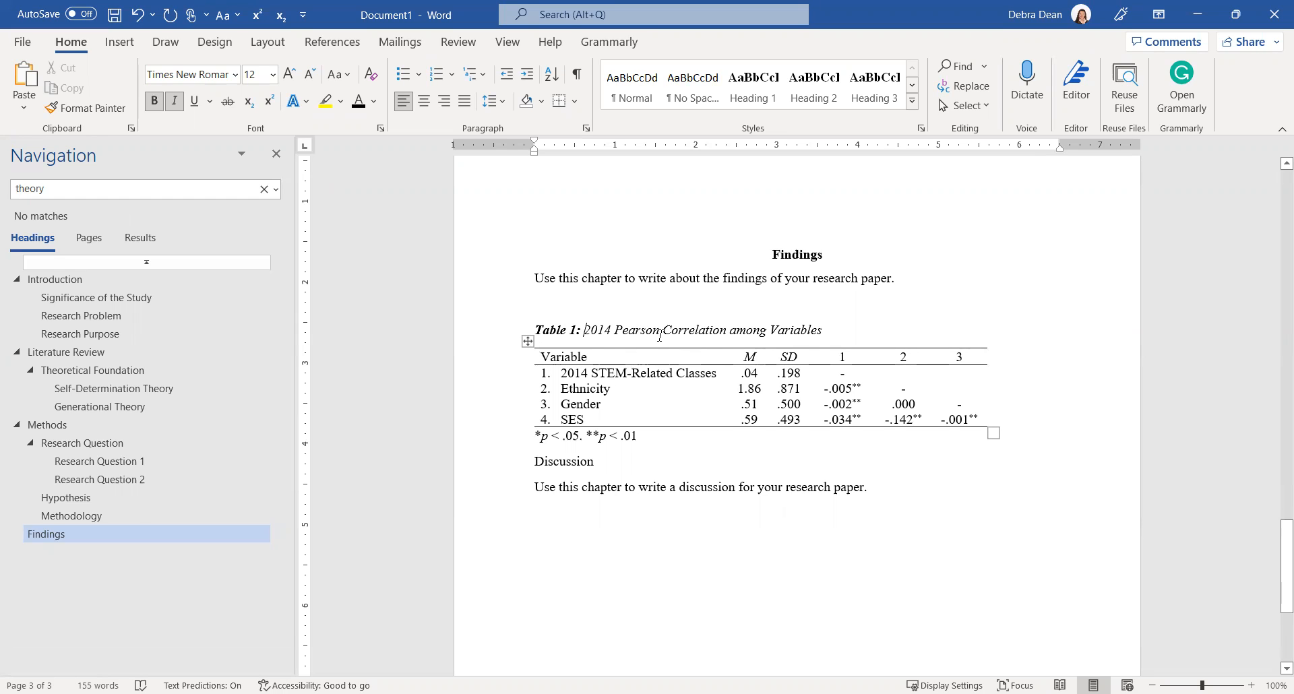
- Insert a page break before the Introduction heading to make a blank page after the title page
{"action": "key", "text": "ctrl+Home"}
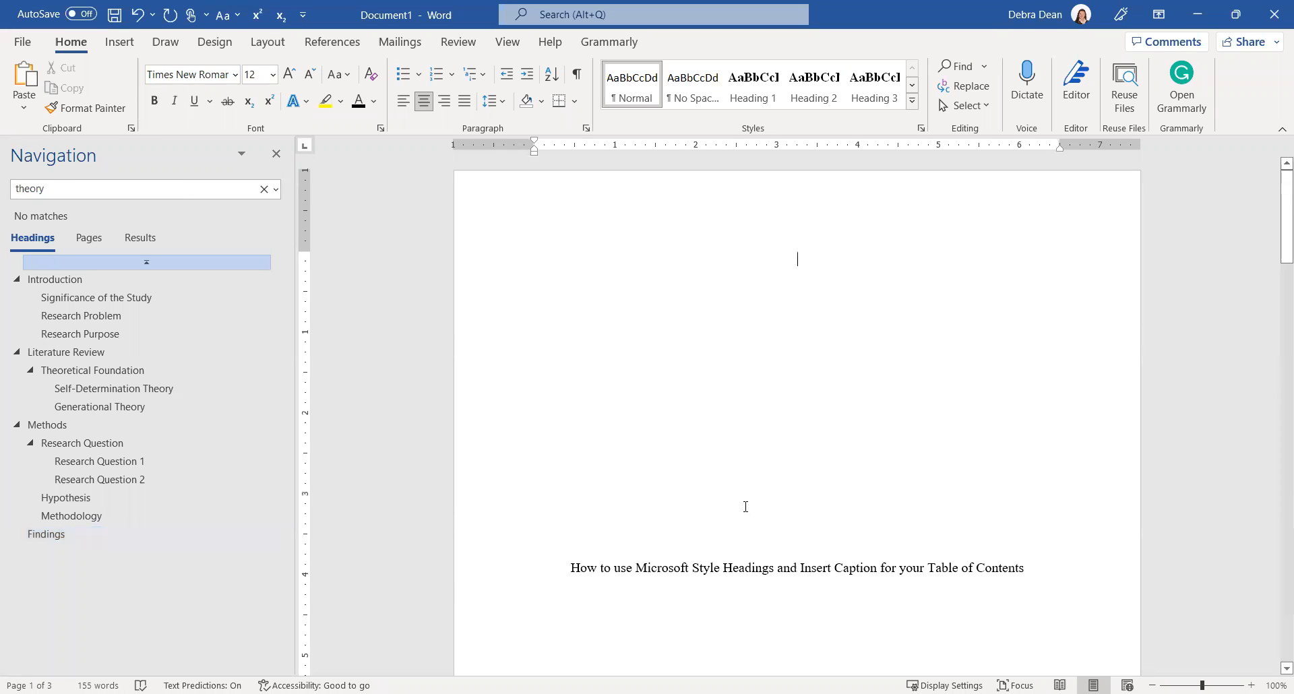
{"action": "scroll", "coordinate": [746, 507], "scroll_direction": "down", "scroll_amount": 5}
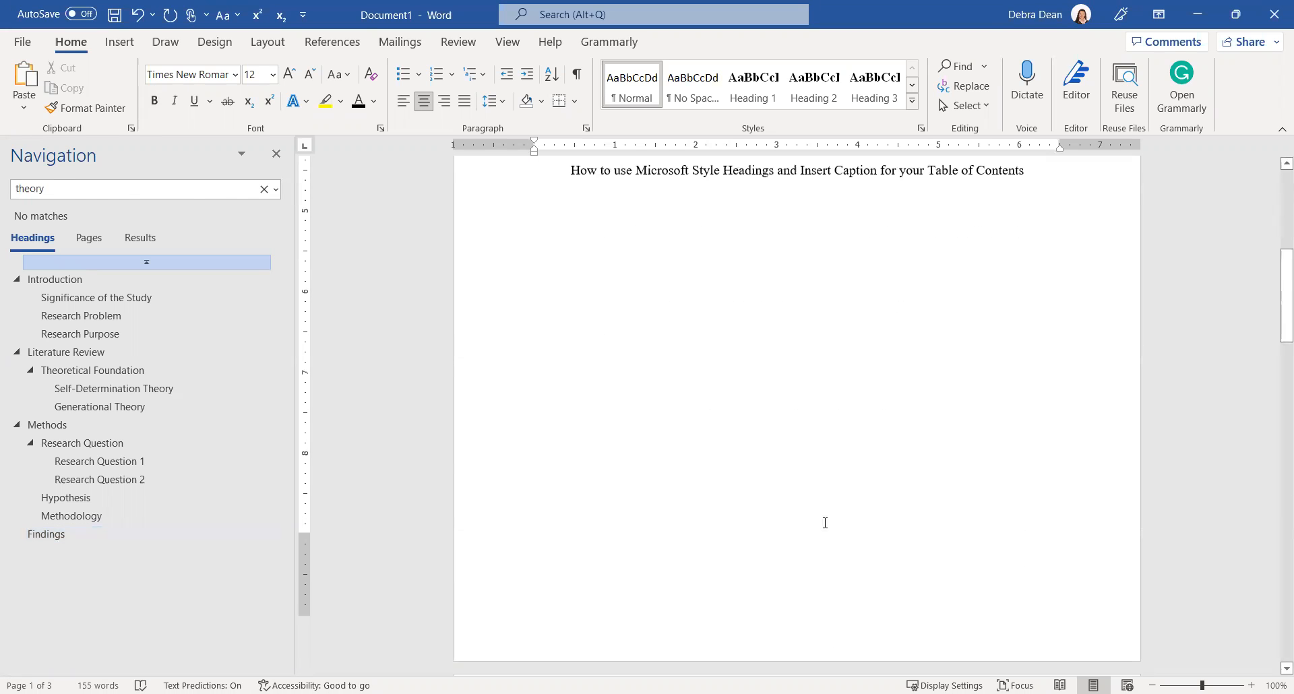
{"action": "key", "text": "Page_Down"}
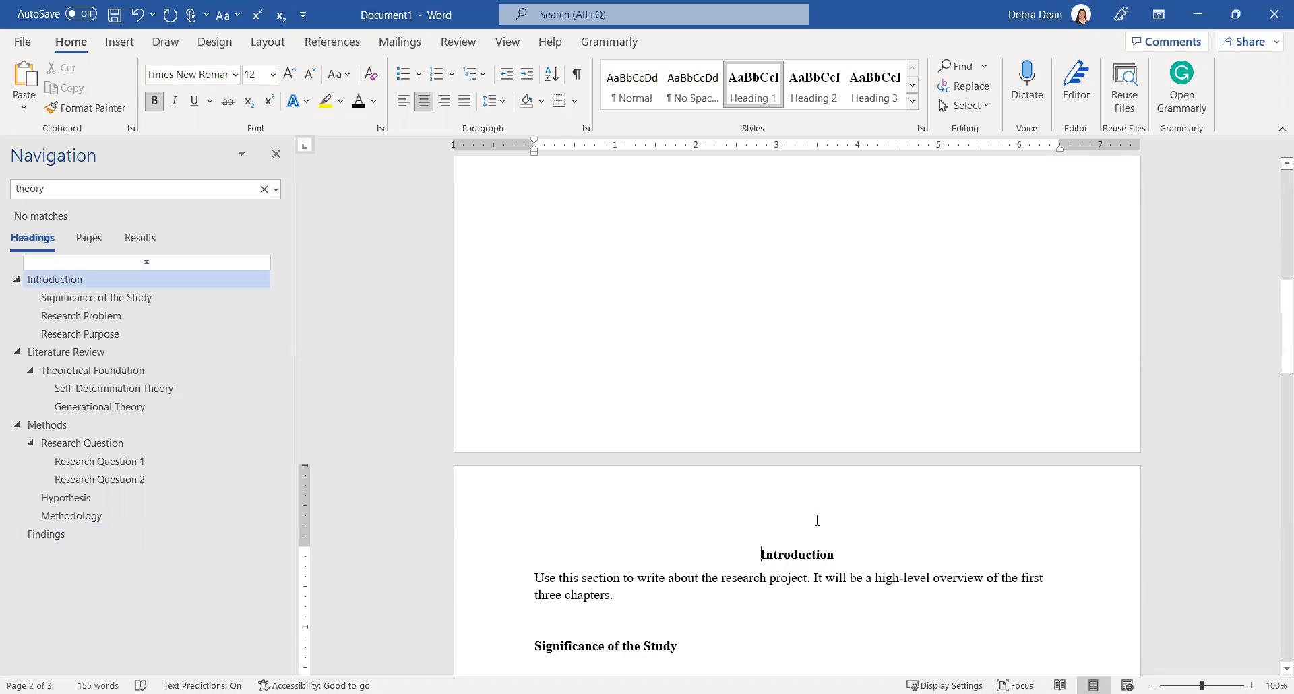
{"action": "key", "text": "ctrl+Return"}
{"action": "key", "text": "Up"}
{"action": "key", "text": "Up"}
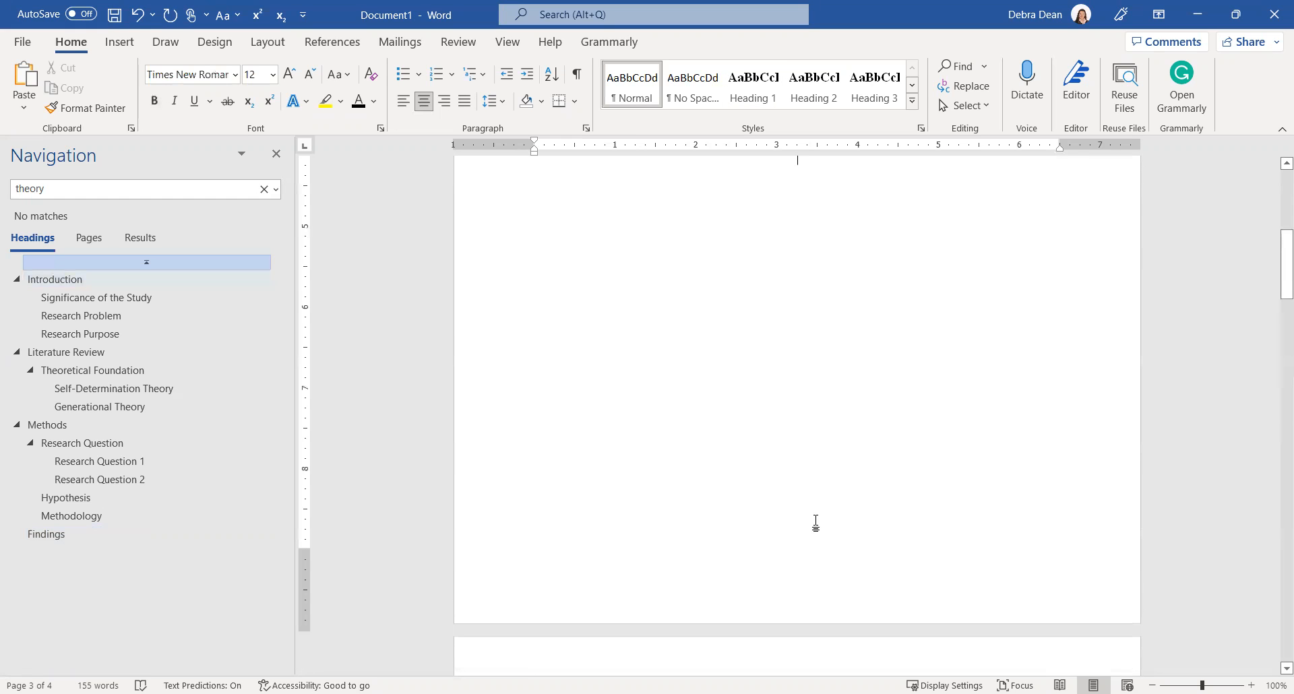
{"action": "scroll", "coordinate": [816, 524], "scroll_direction": "down", "scroll_amount": 4}
{"action": "left_click", "coordinate": [781, 539]}
{"action": "scroll", "coordinate": [781, 539], "scroll_direction": "down", "scroll_amount": 1}
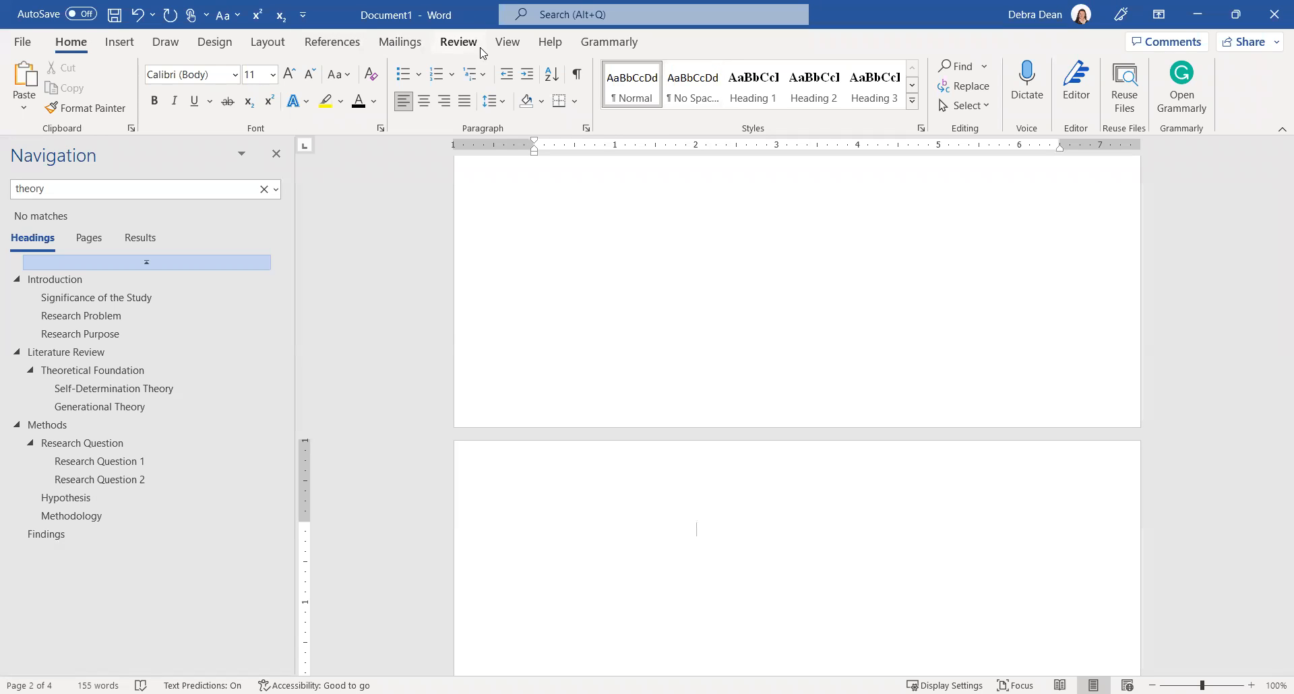
- Insert the built-in Manual Table version of the table of contents before the Introduction and inspect its placeholder chapter titles
{"action": "left_click", "coordinate": [354, 46]}
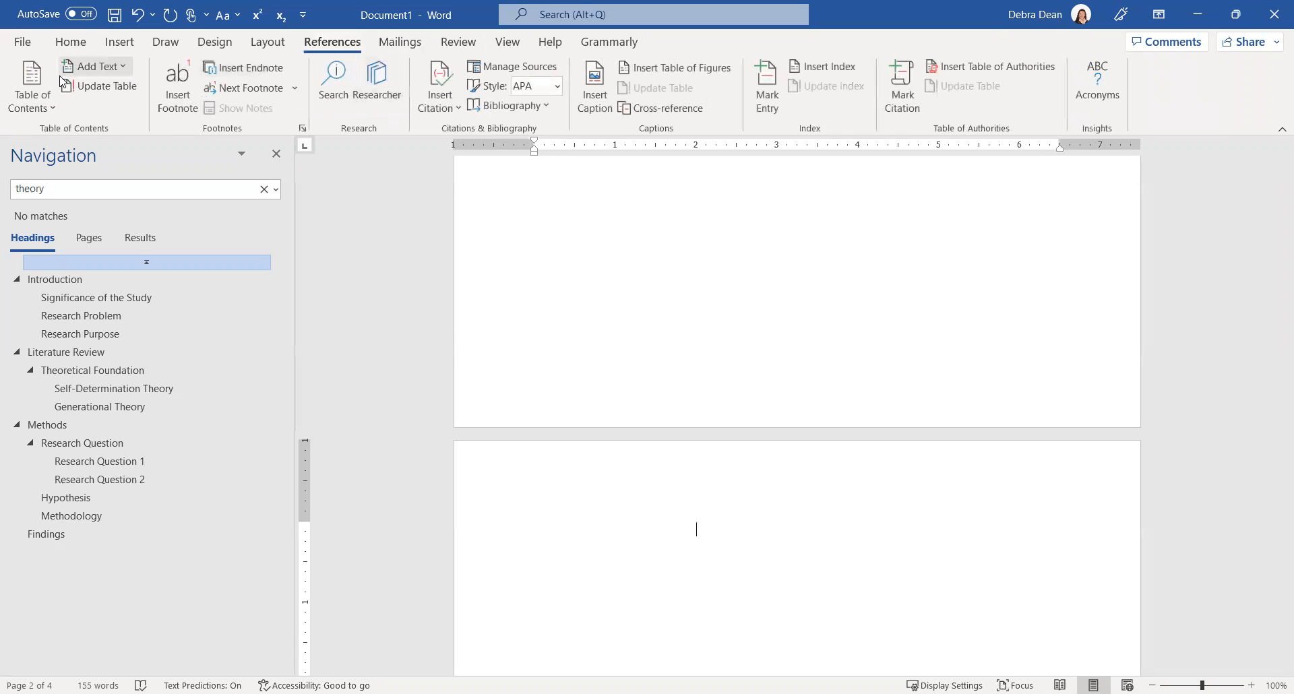
{"action": "left_click", "coordinate": [35, 100]}
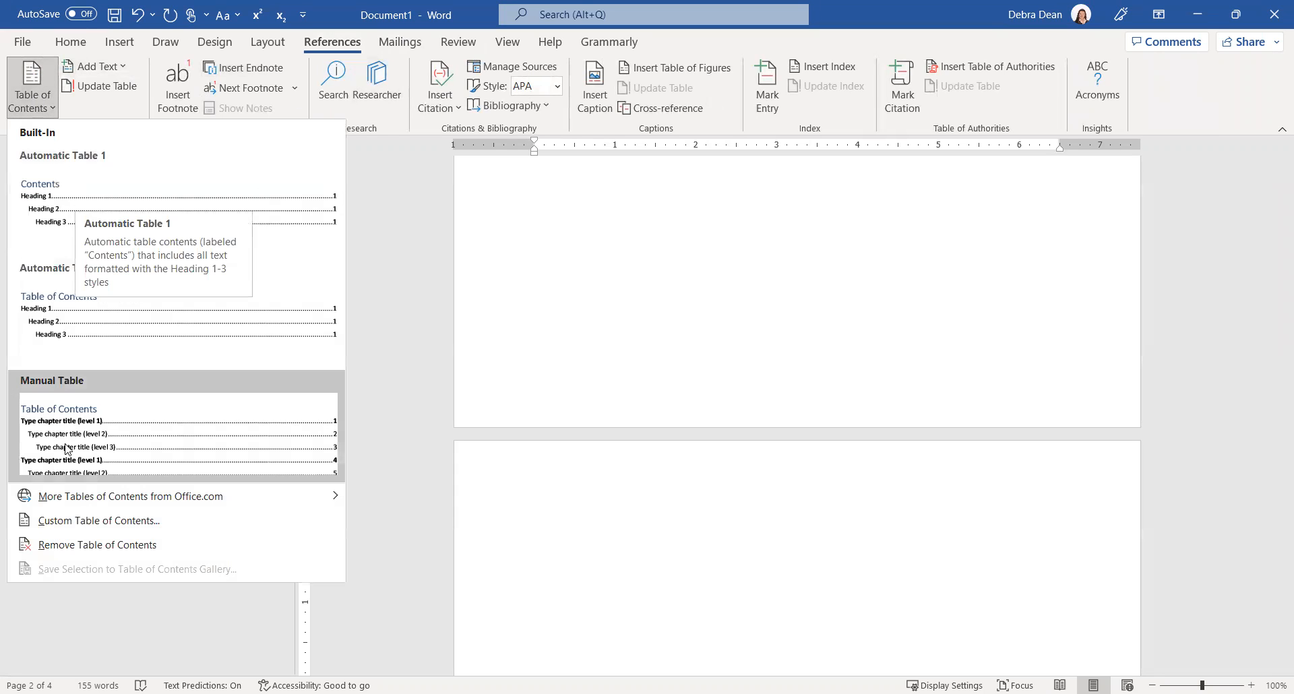
{"action": "left_click", "coordinate": [59, 429]}
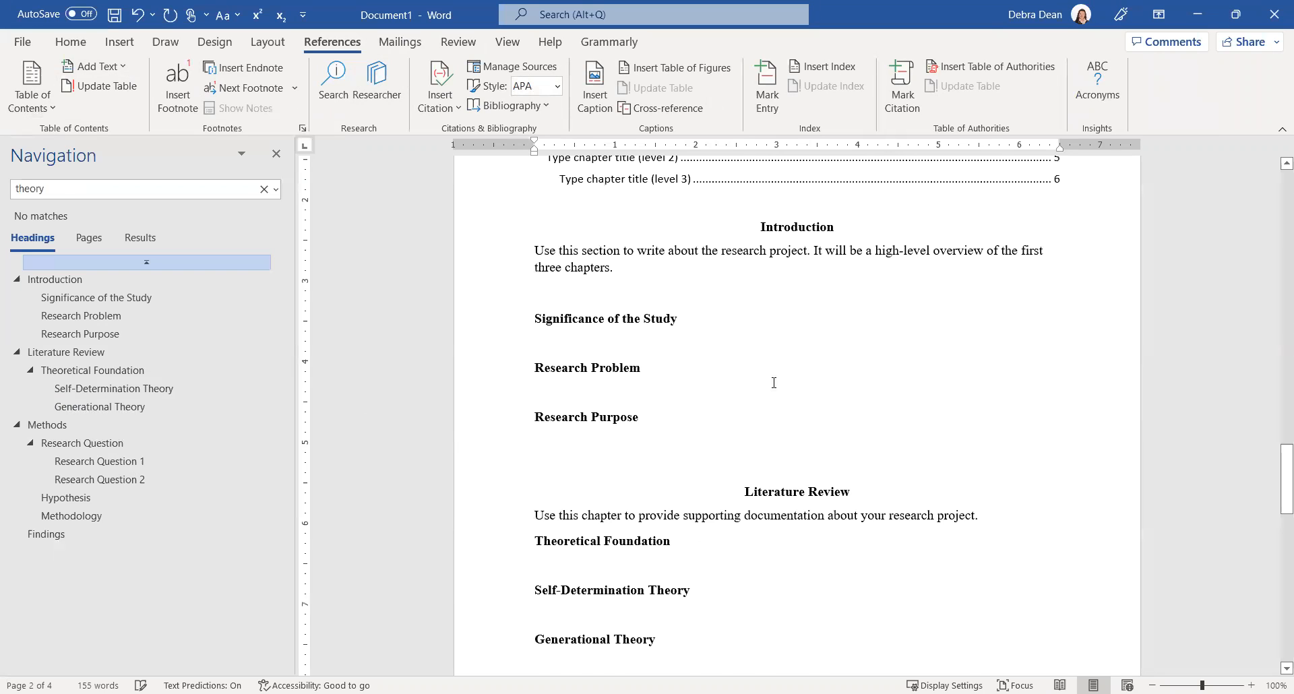
{"action": "scroll", "coordinate": [774, 383], "scroll_direction": "up", "scroll_amount": 3}
{"action": "scroll", "coordinate": [773, 389], "scroll_direction": "up", "scroll_amount": 3}
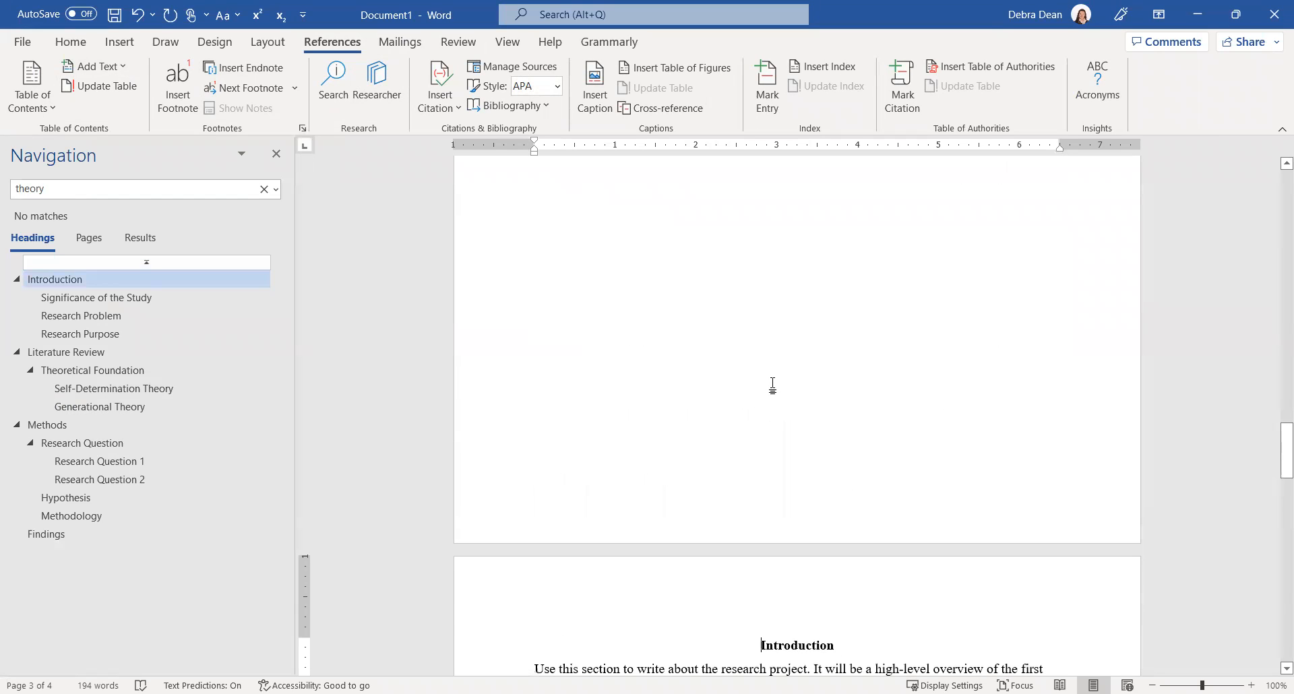
{"action": "scroll", "coordinate": [705, 380], "scroll_direction": "up", "scroll_amount": 2}
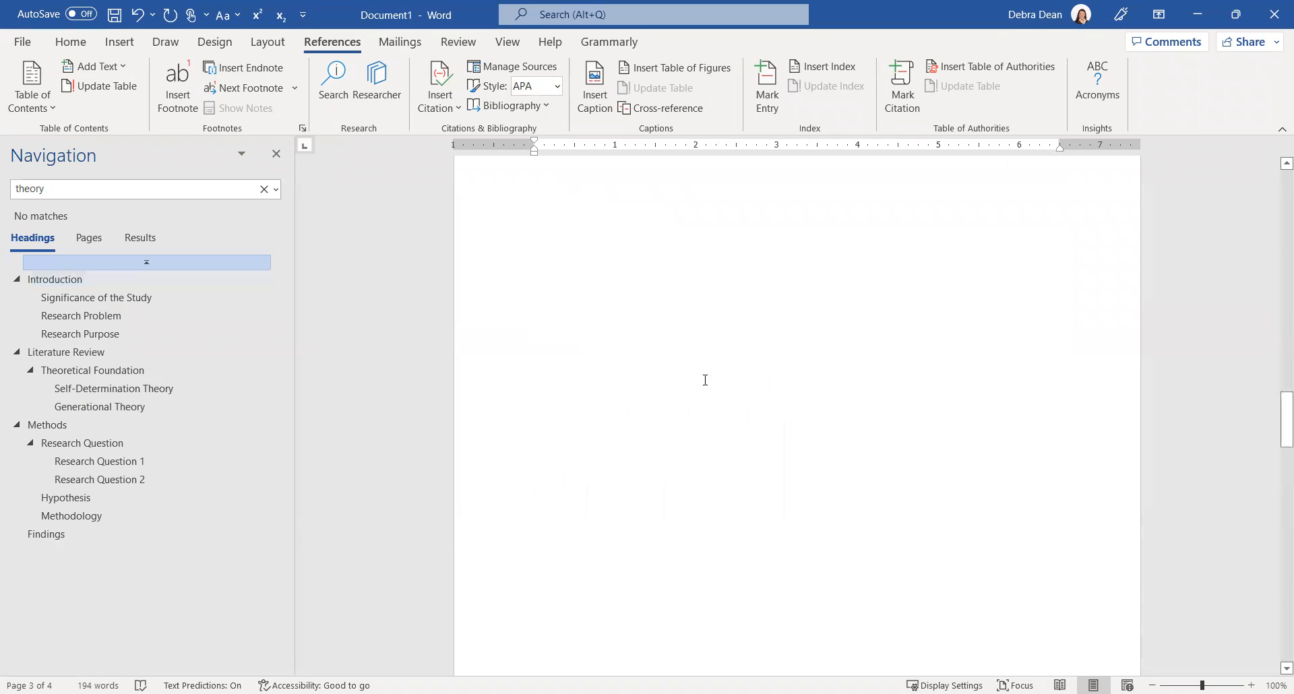
{"action": "scroll", "coordinate": [705, 379], "scroll_direction": "up", "scroll_amount": 3}
{"action": "left_click", "coordinate": [705, 394]}
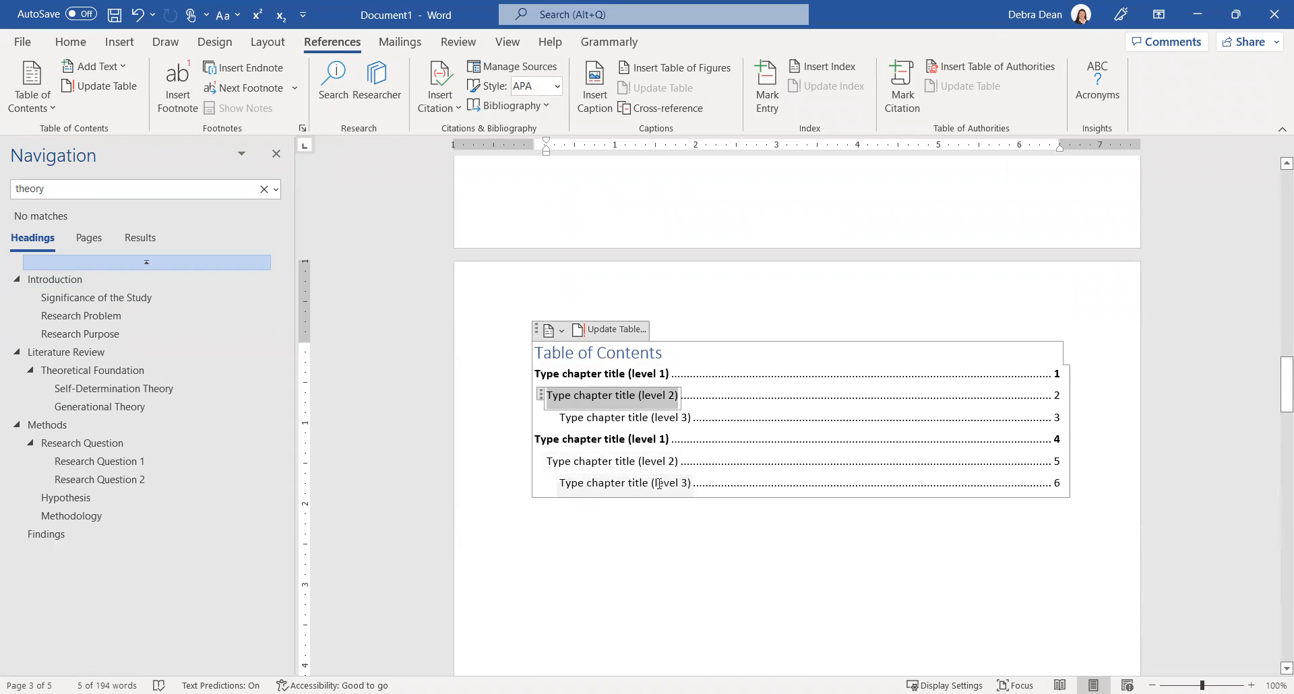
{"action": "left_click", "coordinate": [651, 356]}
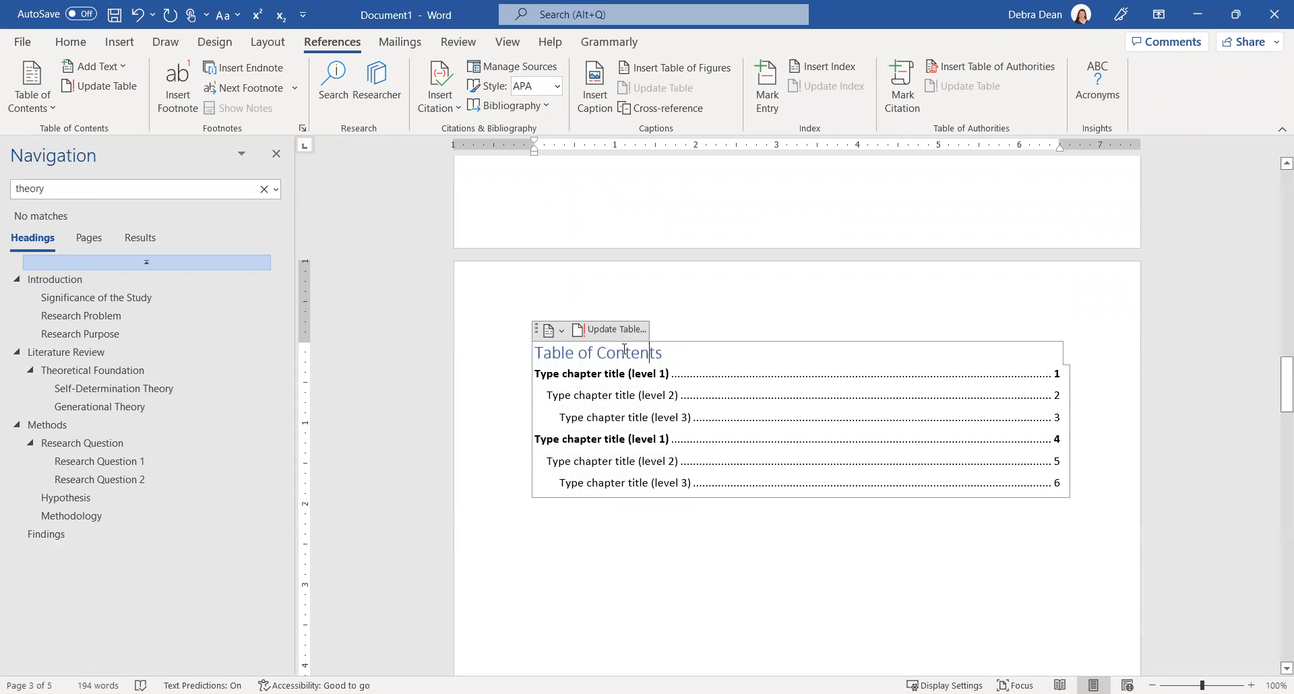
- Delete the manual table of contents, including its placeholder entries and the "Table of Contents" heading
{"action": "left_click", "coordinate": [695, 347]}
{"action": "left_click_drag", "start_coordinate": [695, 347], "coordinate": [741, 526]}
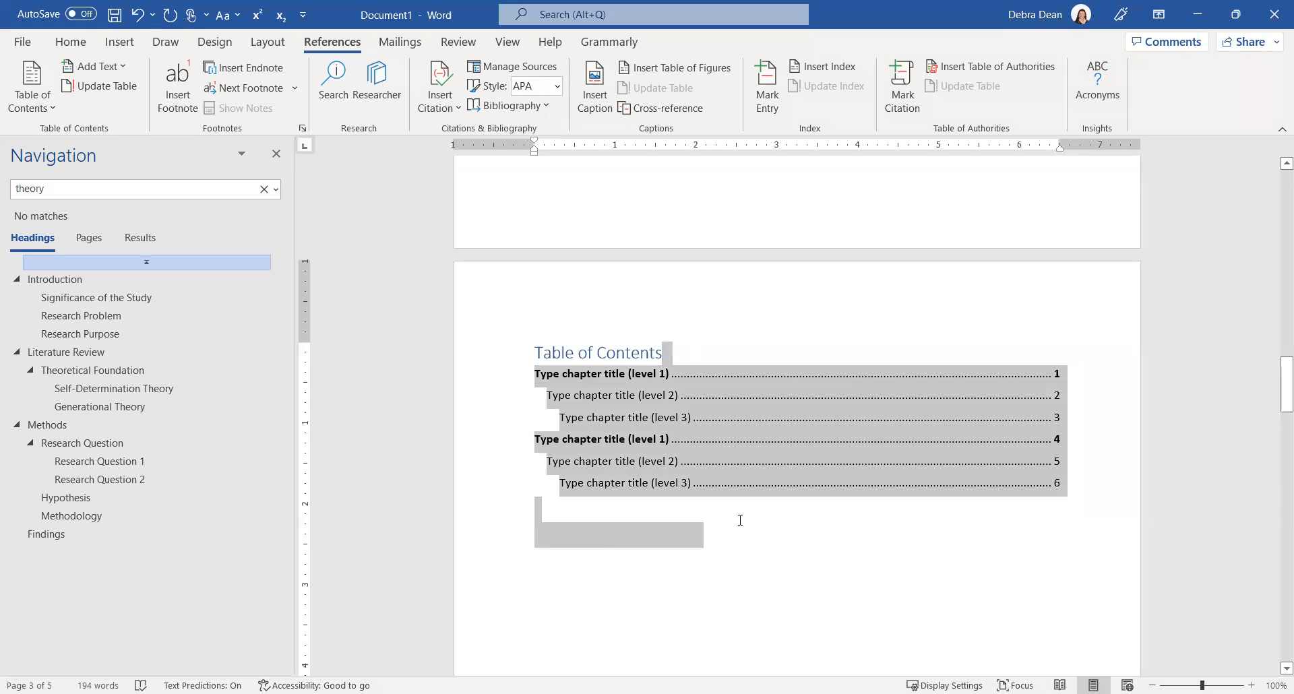
{"action": "key", "text": "Delete"}
{"action": "left_click_drag", "start_coordinate": [728, 350], "coordinate": [517, 349]}
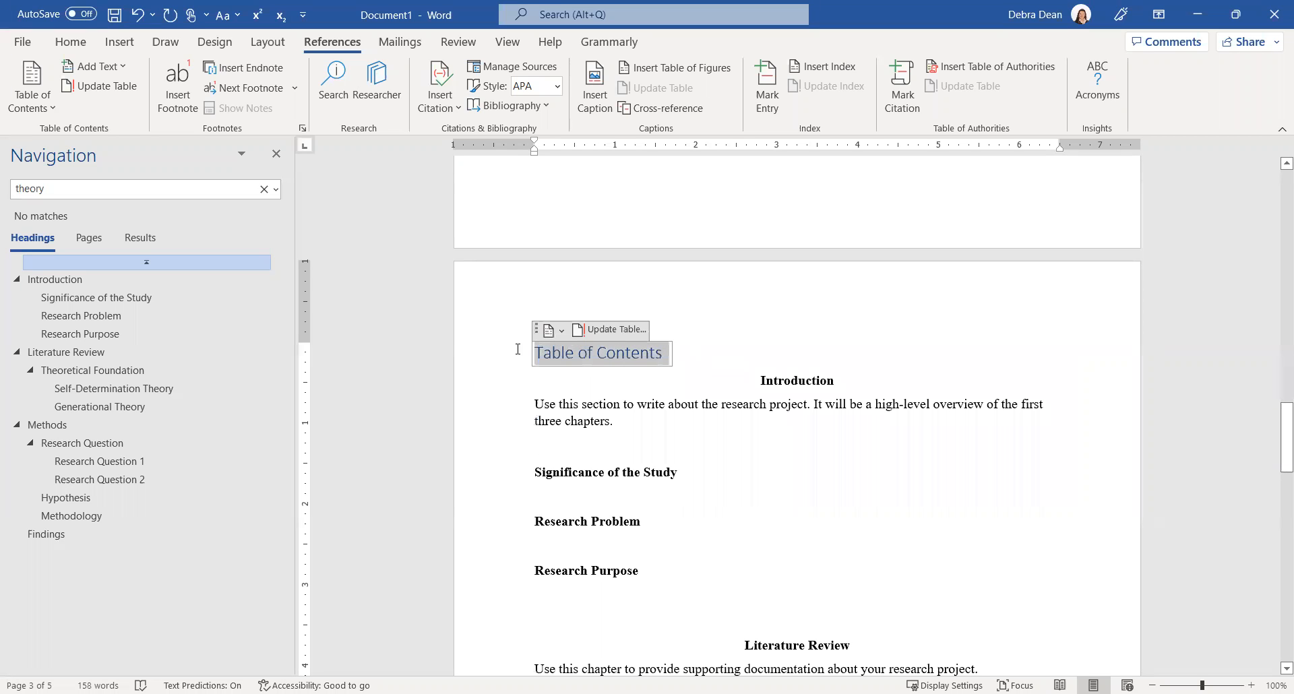
{"action": "key", "text": "Delete"}
{"action": "key", "text": "Delete"}
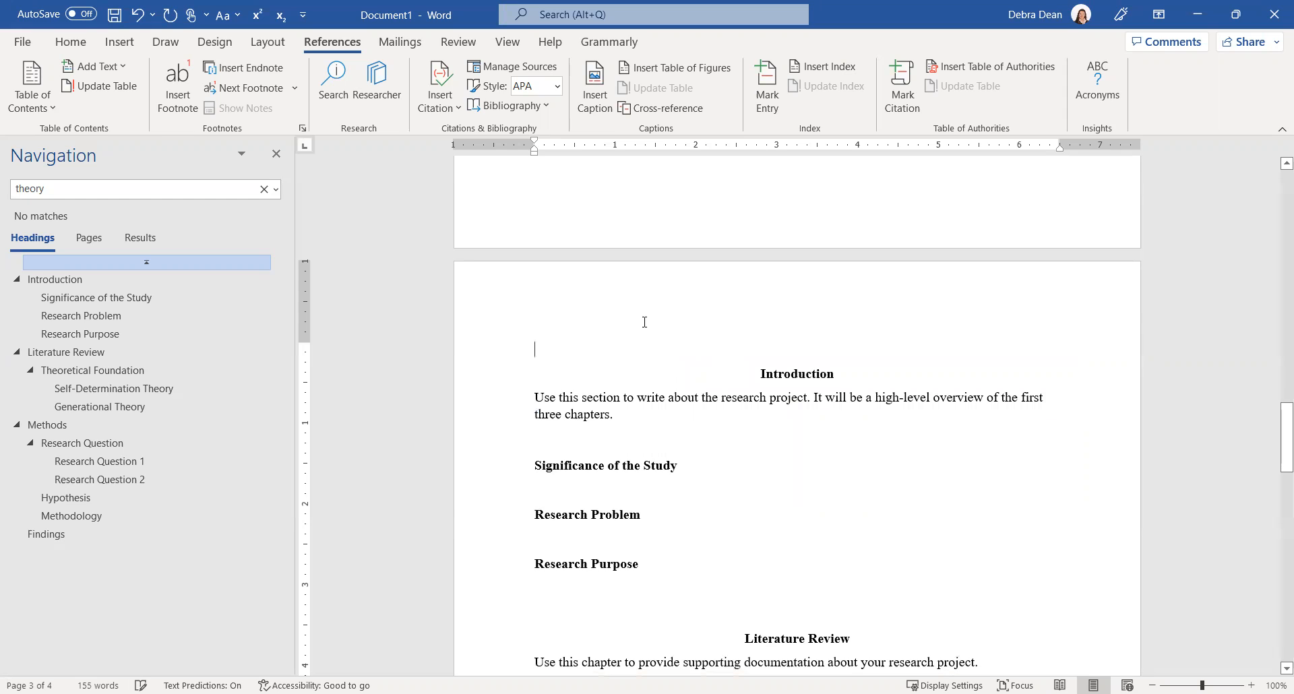
- Start the Introduction on a new page and insert the Automatic Table 2 table of contents on the blank page before it
{"action": "left_click", "coordinate": [709, 354]}
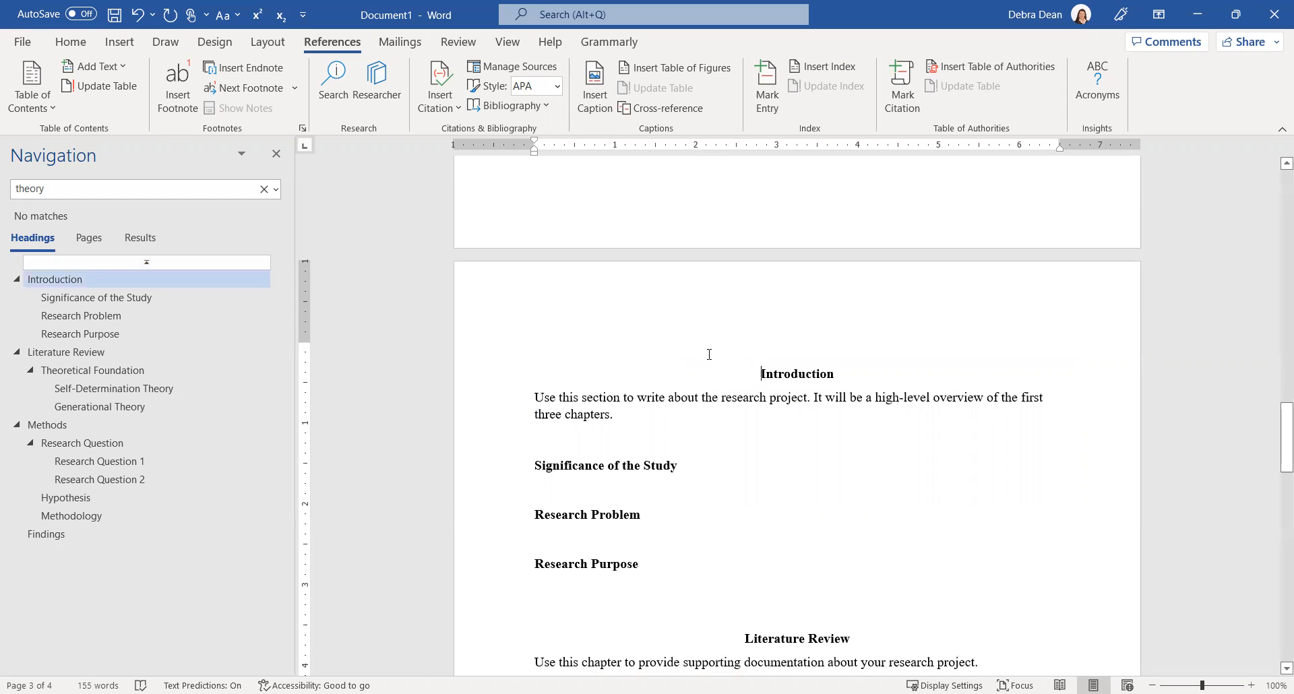
{"action": "scroll", "coordinate": [709, 362], "scroll_direction": "up", "scroll_amount": 10}
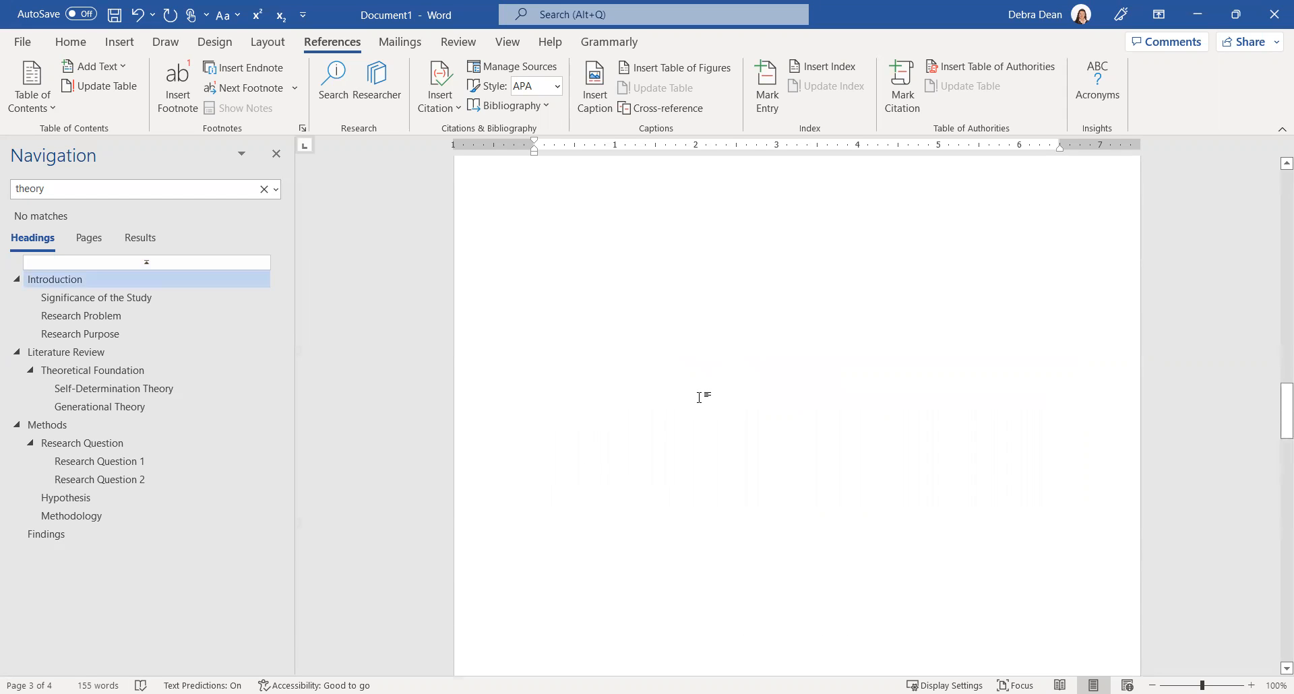
{"action": "left_click", "coordinate": [700, 397]}
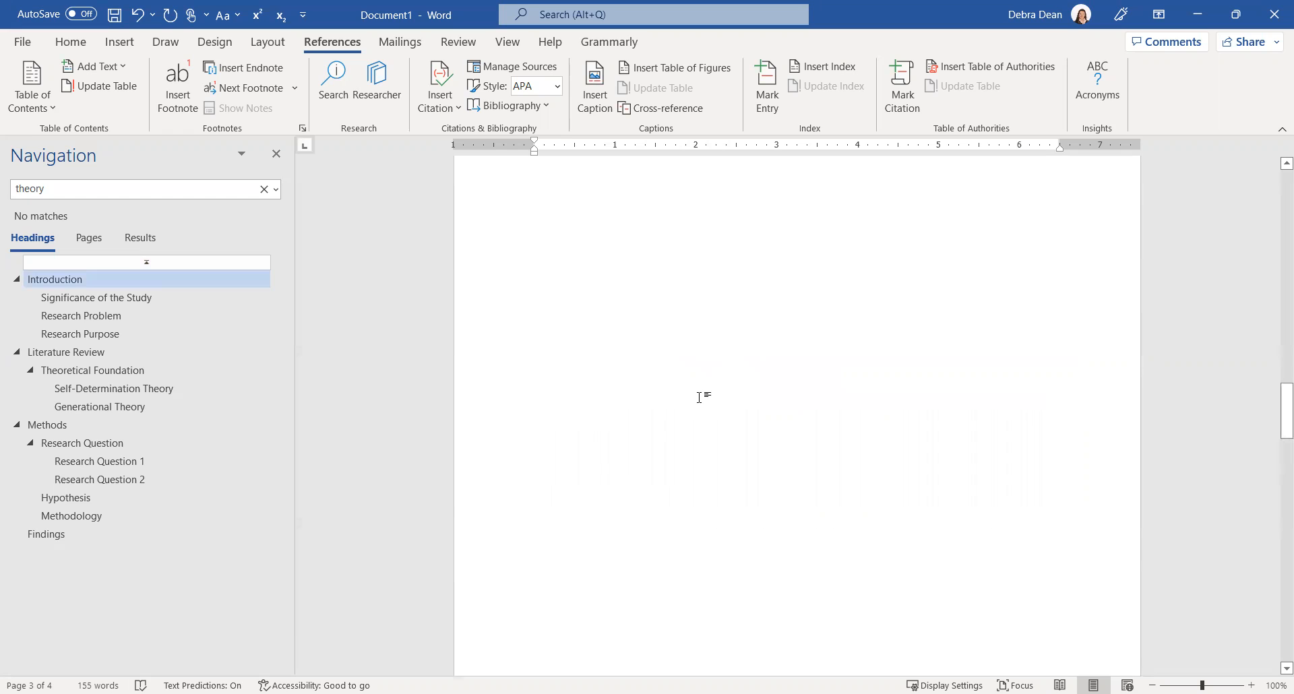
{"action": "left_click", "coordinate": [48, 89]}
{"action": "left_click", "coordinate": [45, 105]}
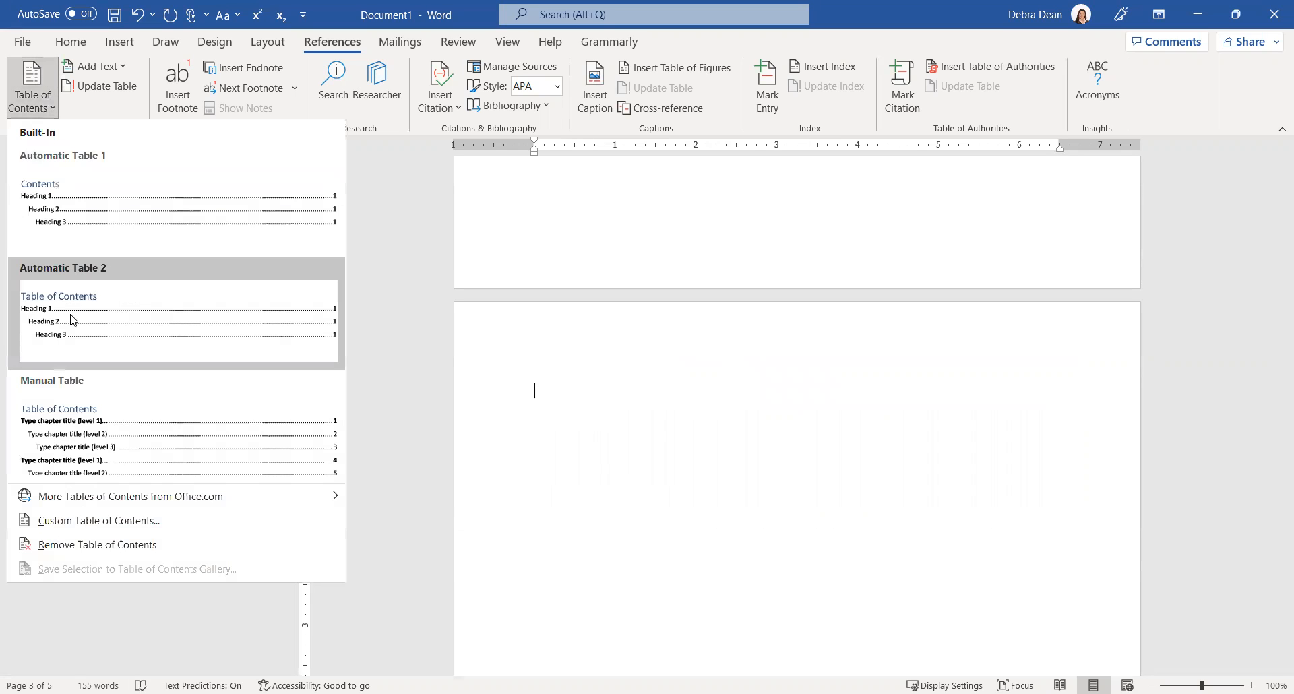
{"action": "left_click", "coordinate": [72, 320]}
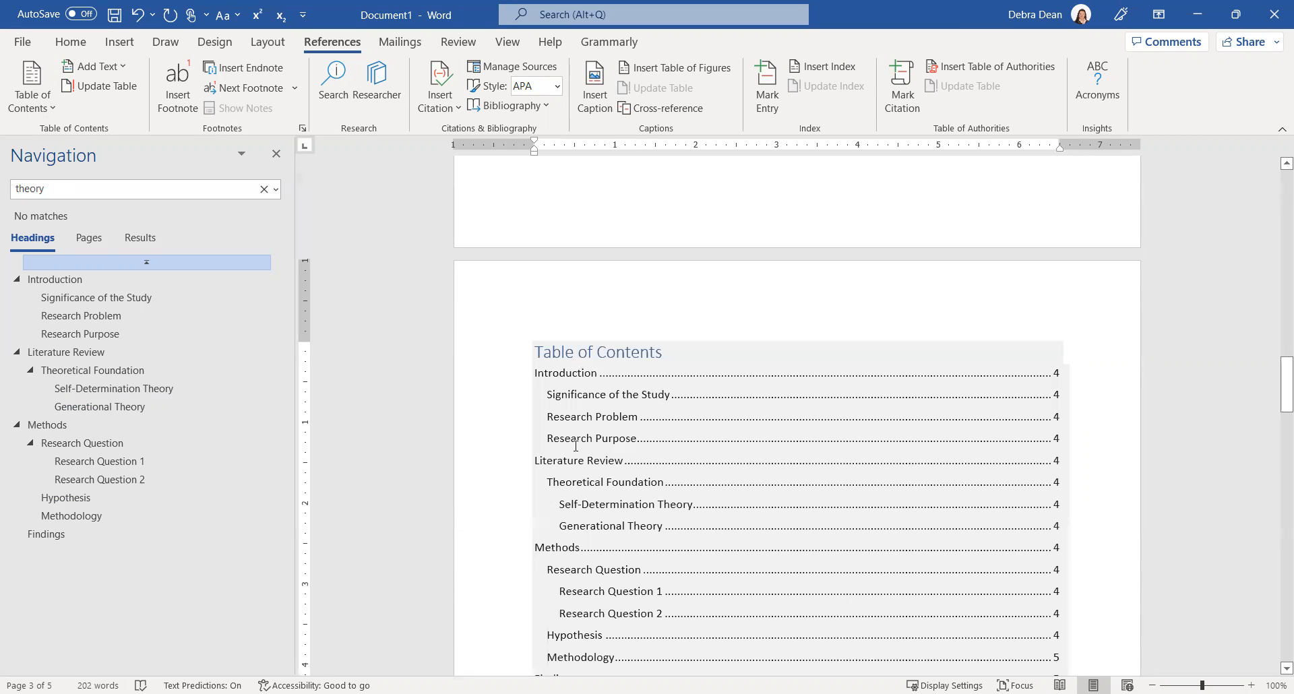
{"action": "scroll", "coordinate": [576, 447], "scroll_direction": "down", "scroll_amount": 3}
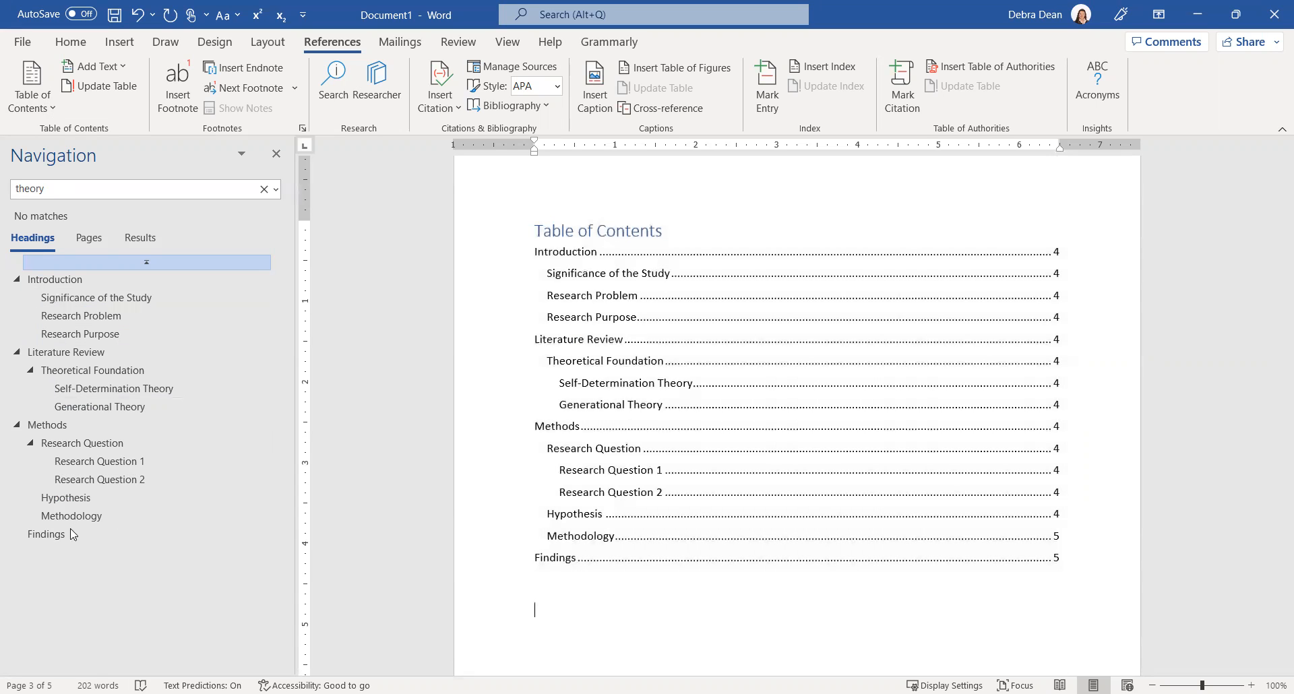
{"action": "scroll", "coordinate": [642, 501], "scroll_direction": "down", "scroll_amount": 2}
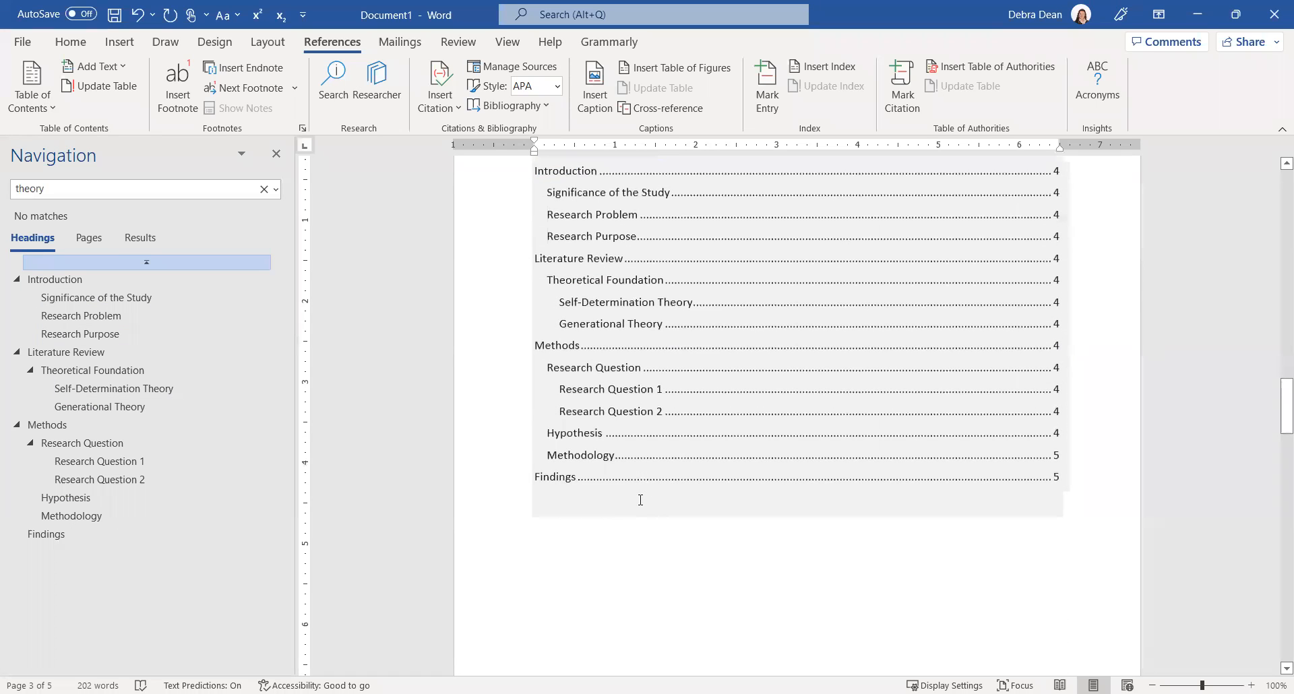
{"action": "scroll", "coordinate": [792, 425], "scroll_direction": "up", "scroll_amount": 2}
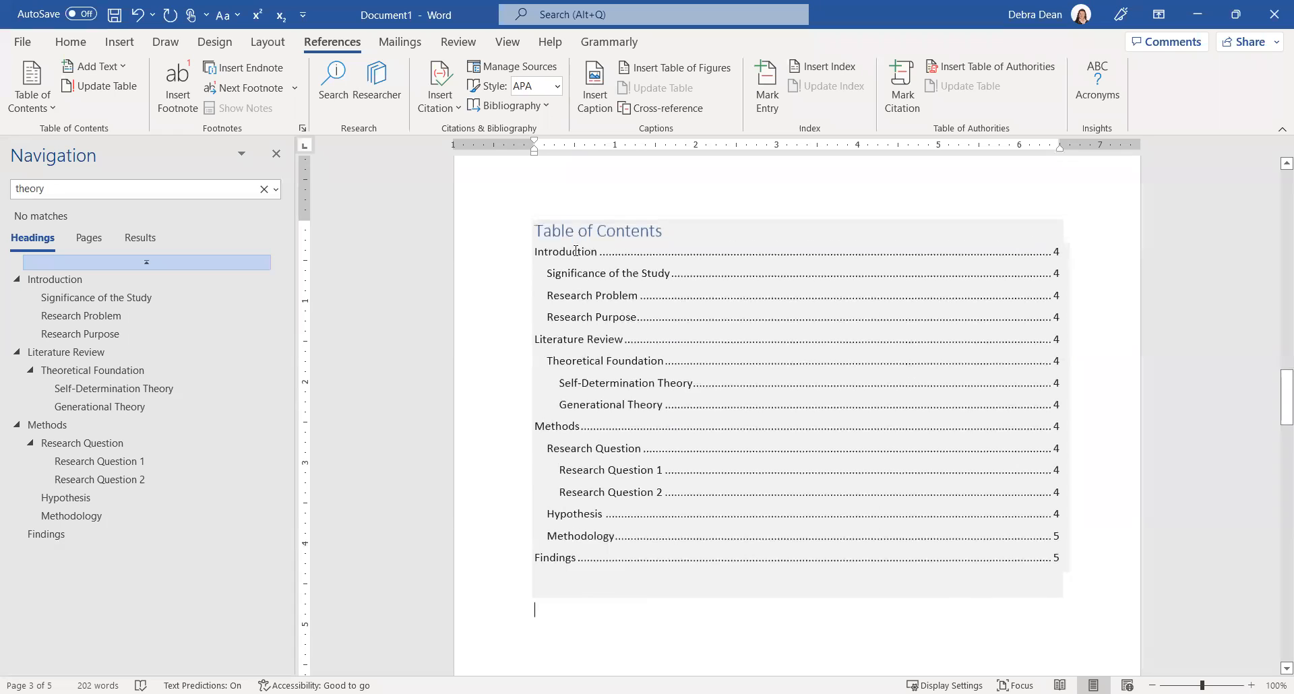
- Format the whole table of contents, including its title, in bold 12-point Times New Roman
{"action": "left_click", "coordinate": [545, 231]}
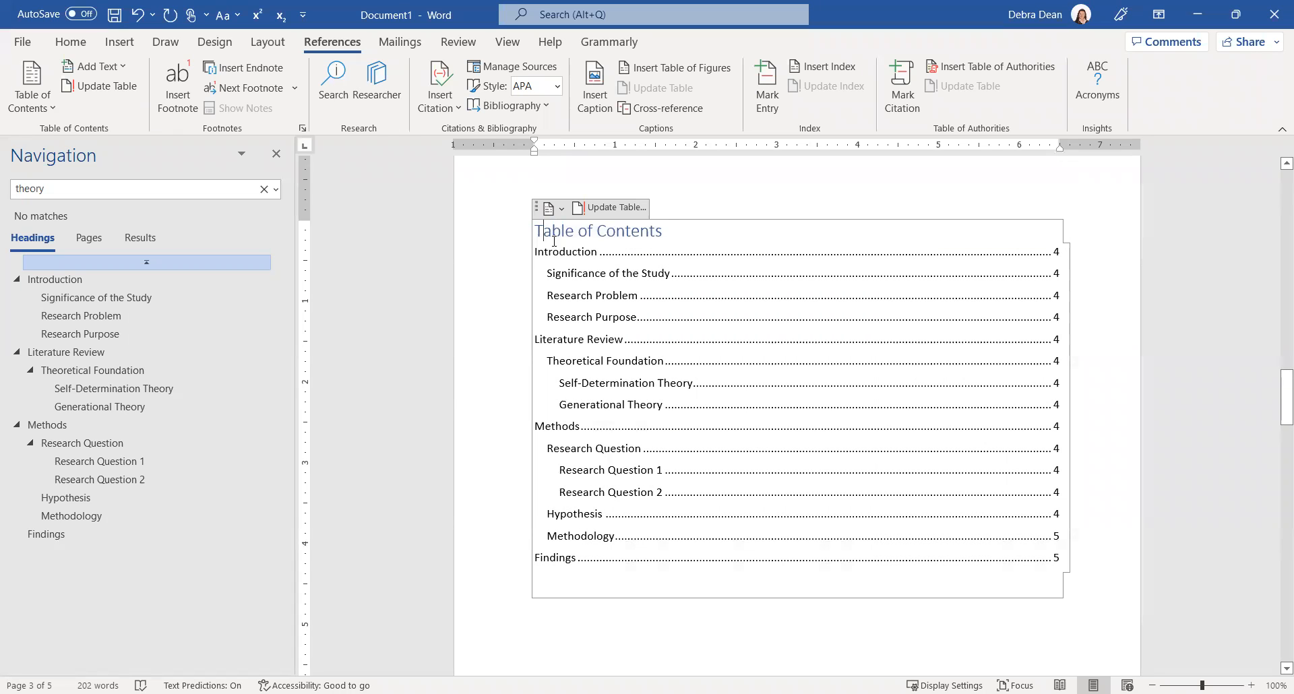
{"action": "left_click_drag", "start_coordinate": [554, 240], "coordinate": [929, 461]}
{"action": "left_click", "coordinate": [74, 43]}
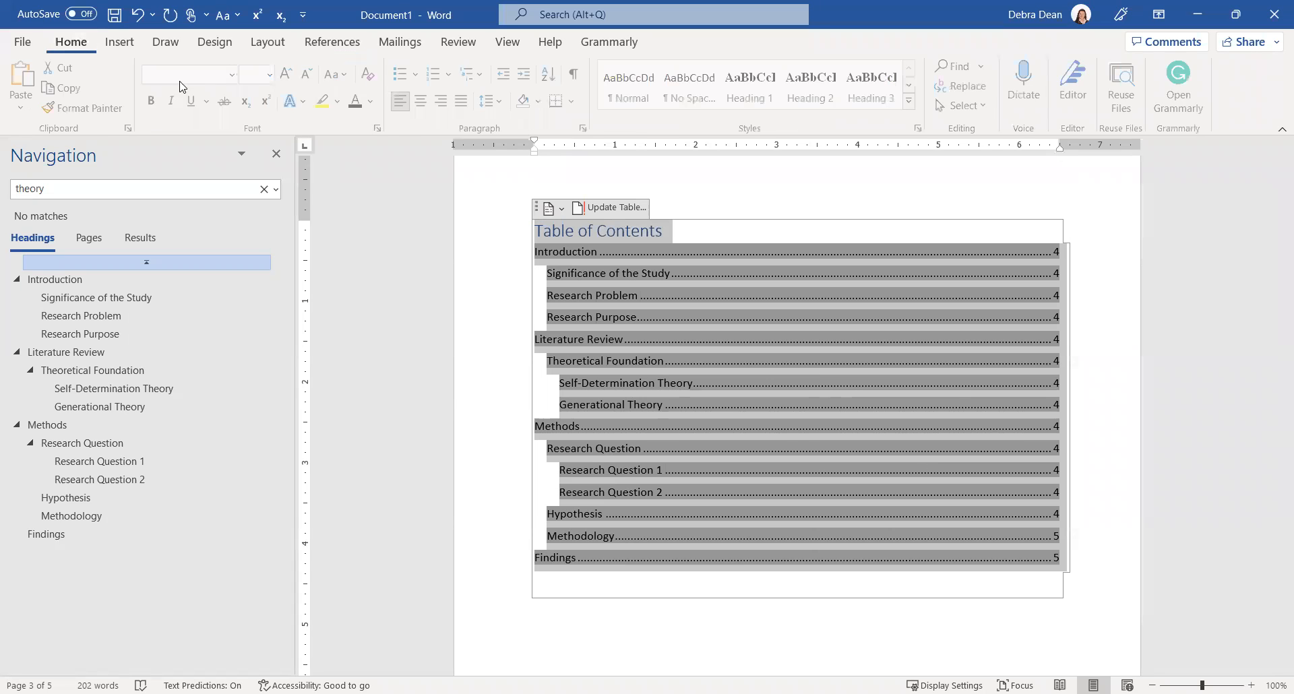
{"action": "left_click", "coordinate": [236, 75]}
{"action": "left_click", "coordinate": [241, 136]}
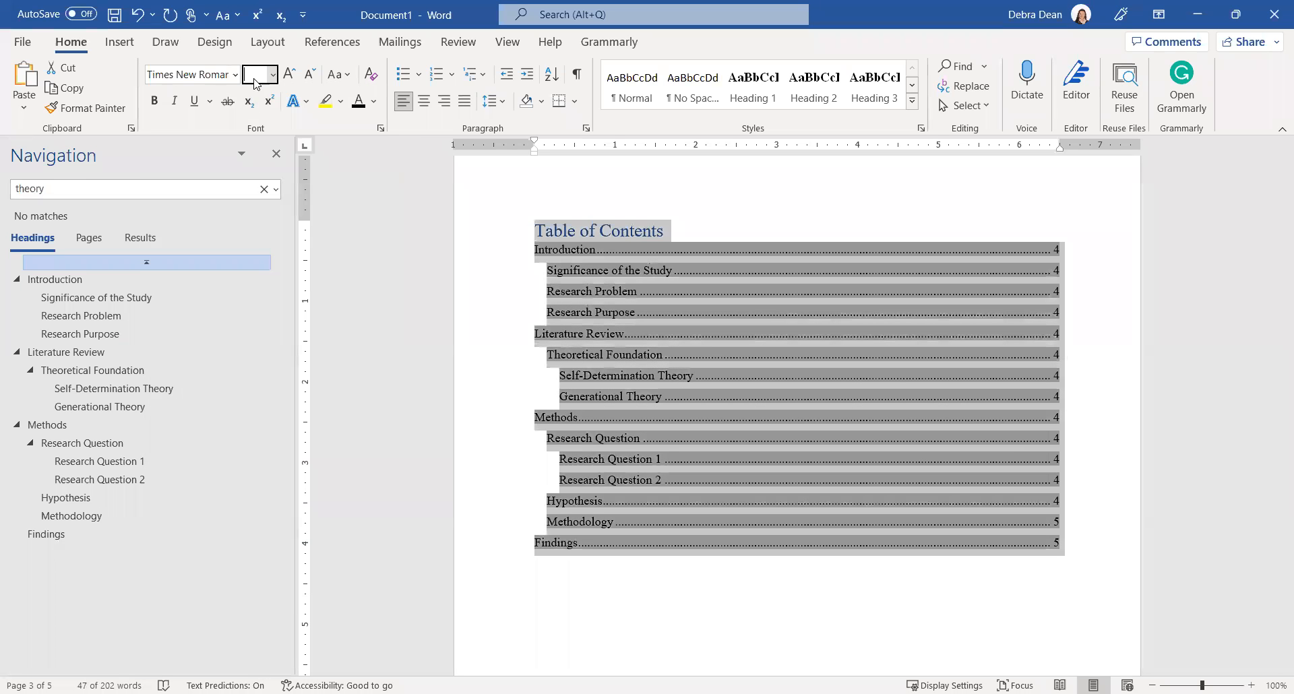
{"action": "type", "text": "12"}
{"action": "key", "text": "Return"}
{"action": "left_click", "coordinate": [158, 101]}
- Center the "Table of Contents" title and change its font color to black
{"action": "left_click", "coordinate": [595, 231]}
{"action": "left_click_drag", "start_coordinate": [614, 227], "coordinate": [535, 228]}
{"action": "key", "text": "ctrl+c"}
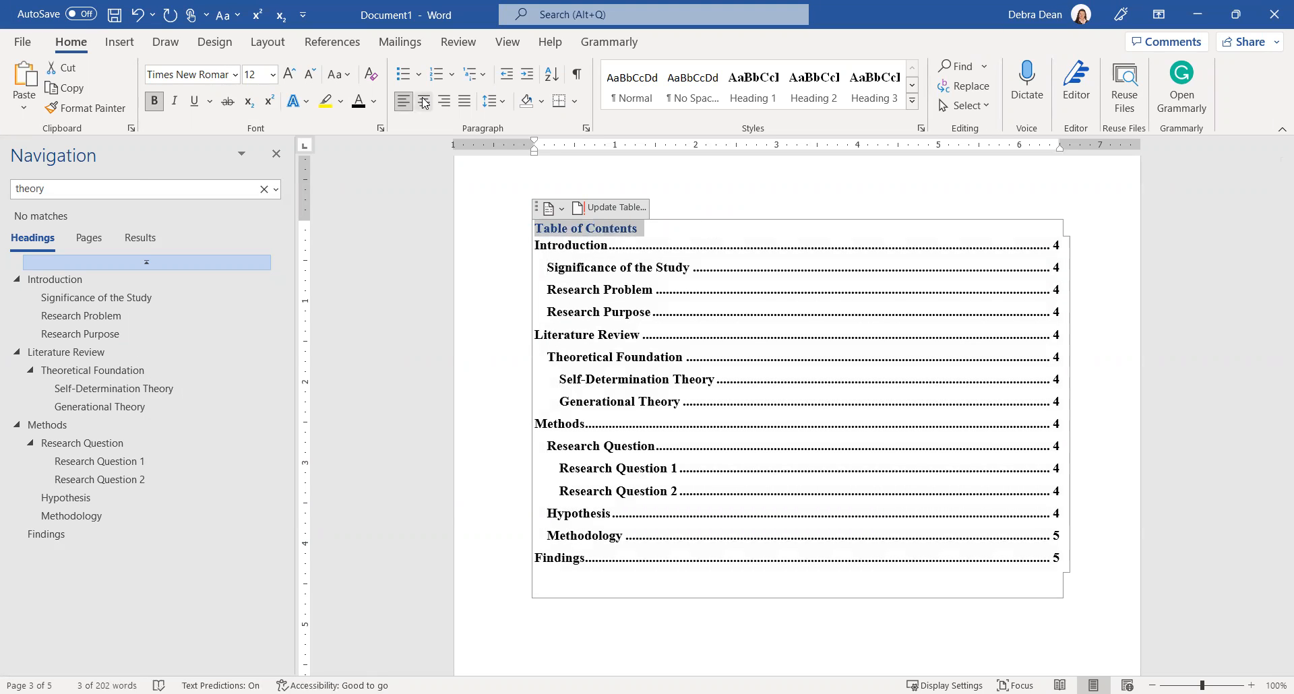
{"action": "key", "text": "ctrl+e"}
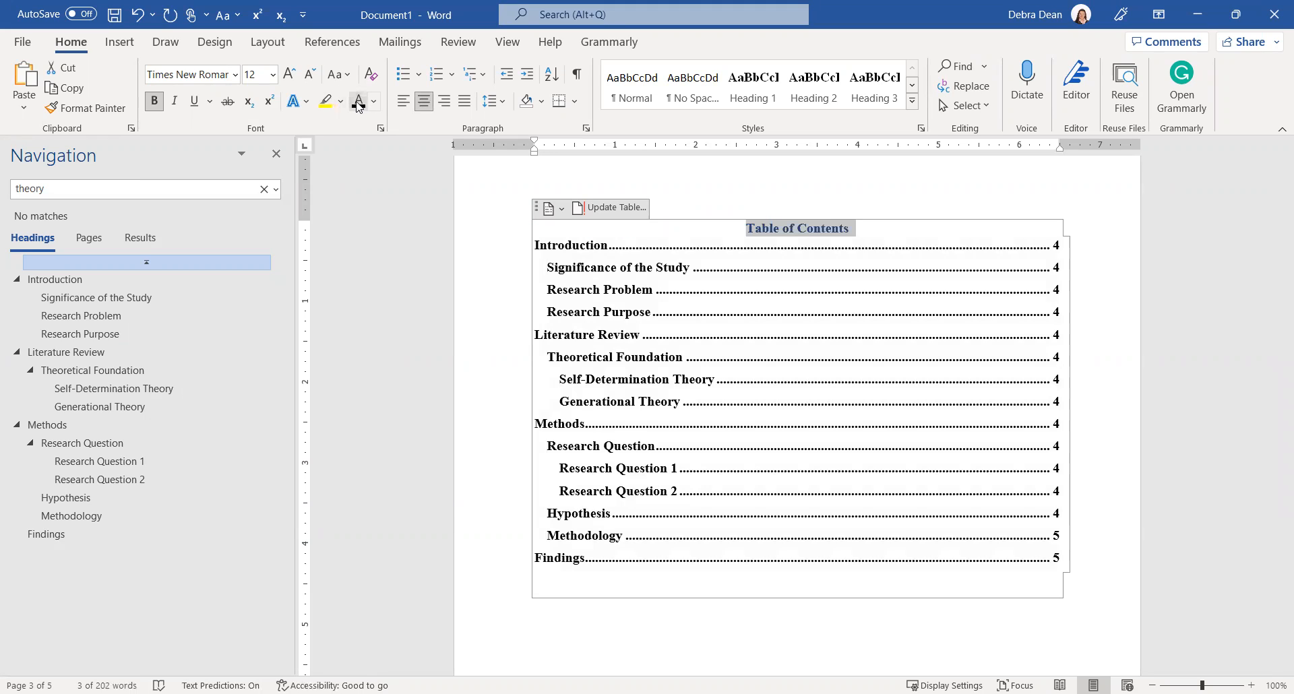
{"action": "left_click", "coordinate": [671, 338]}
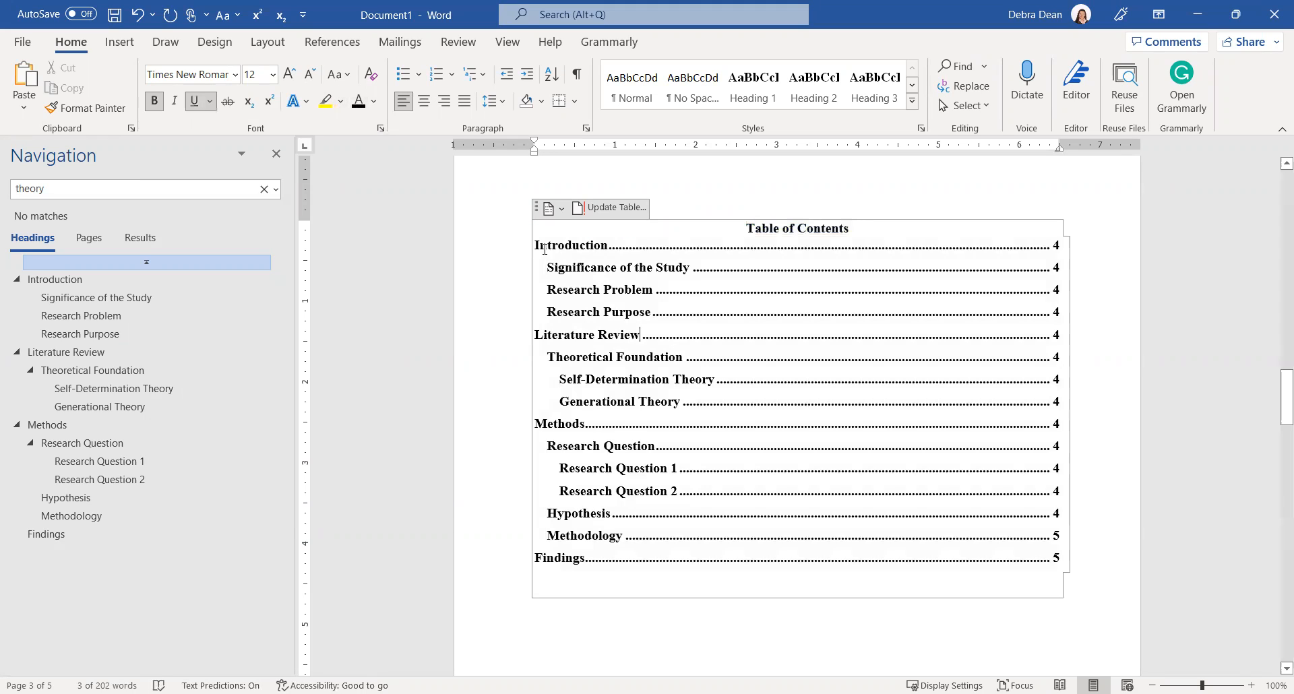
- Remove the bold formatting from all table of contents entries, from Introduction to Findings, leaving the title out
{"action": "left_click_drag", "start_coordinate": [832, 391], "coordinate": [540, 246]}
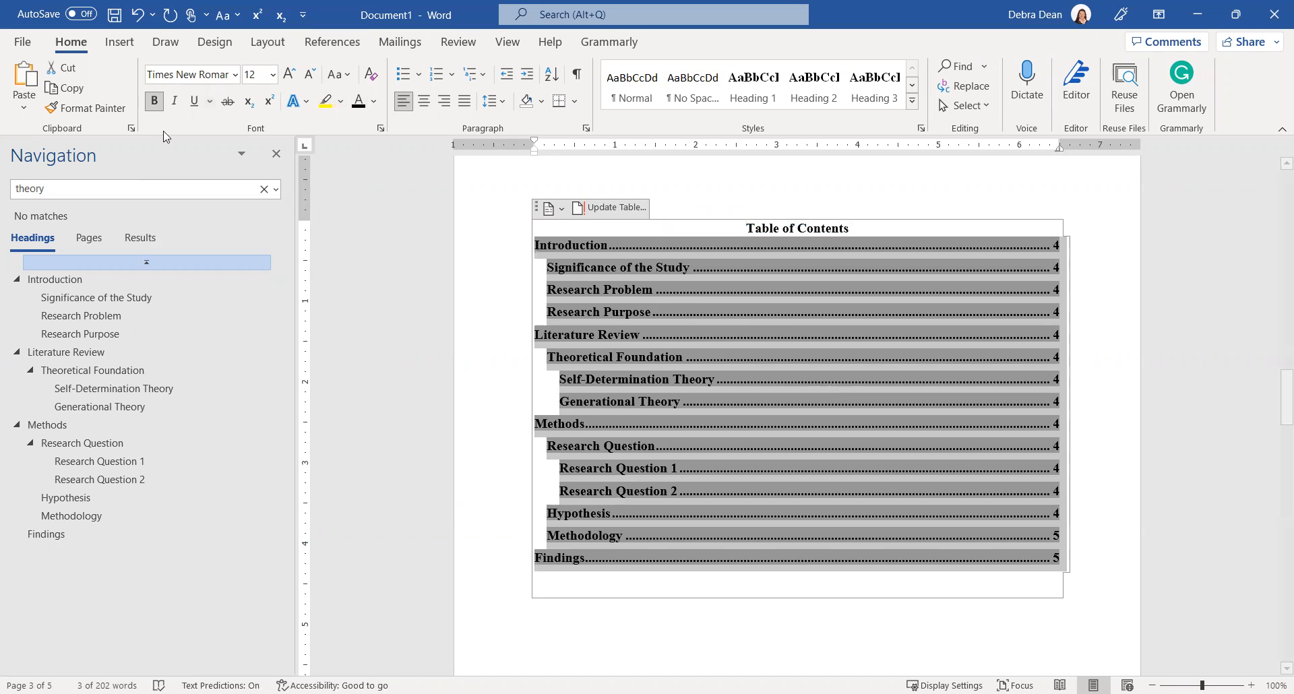
{"action": "left_click", "coordinate": [155, 101]}
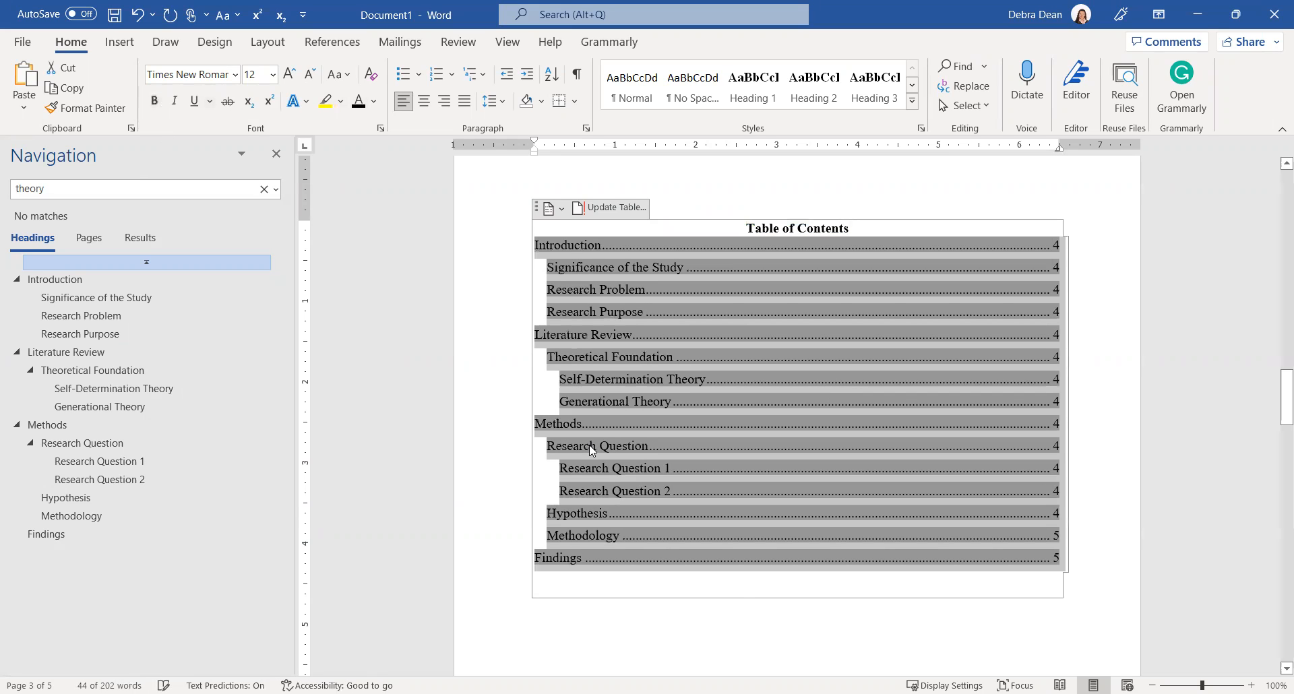
{"action": "left_click", "coordinate": [734, 611]}
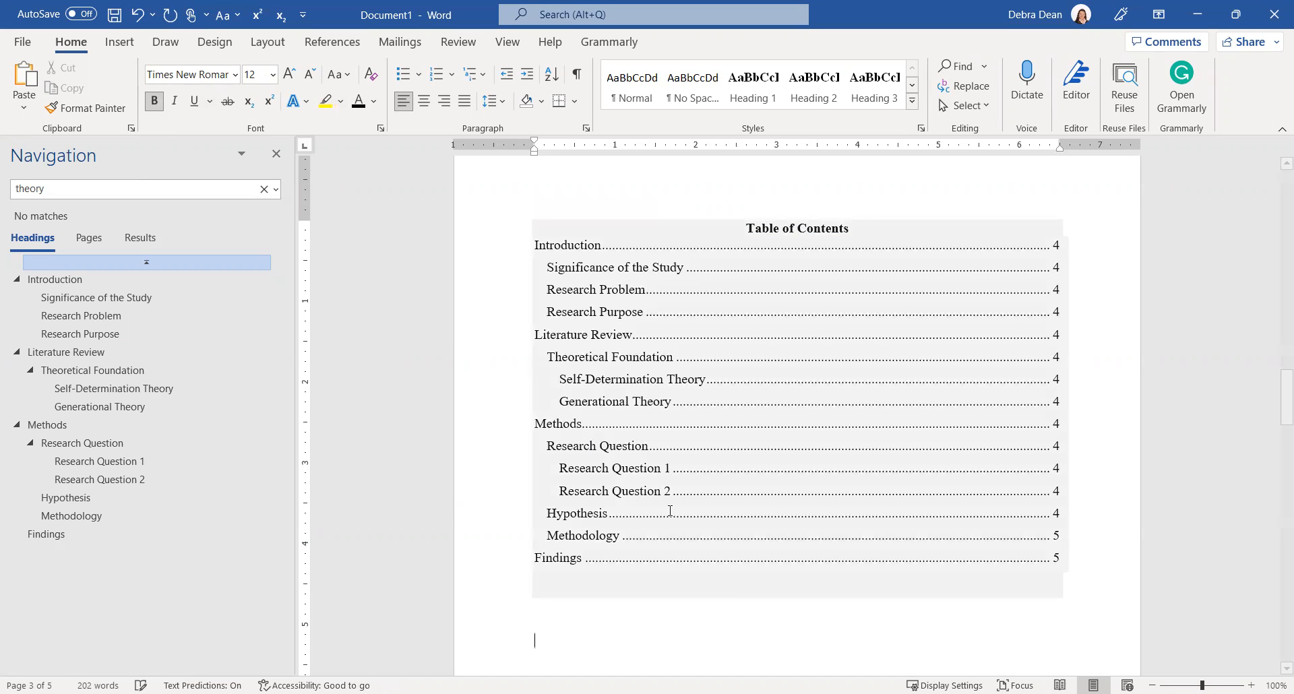
- Insert a table of figures with the caption label Table below the table of contents
{"action": "left_click", "coordinate": [632, 86]}
{"action": "left_click", "coordinate": [330, 41]}
{"action": "left_click", "coordinate": [587, 87]}
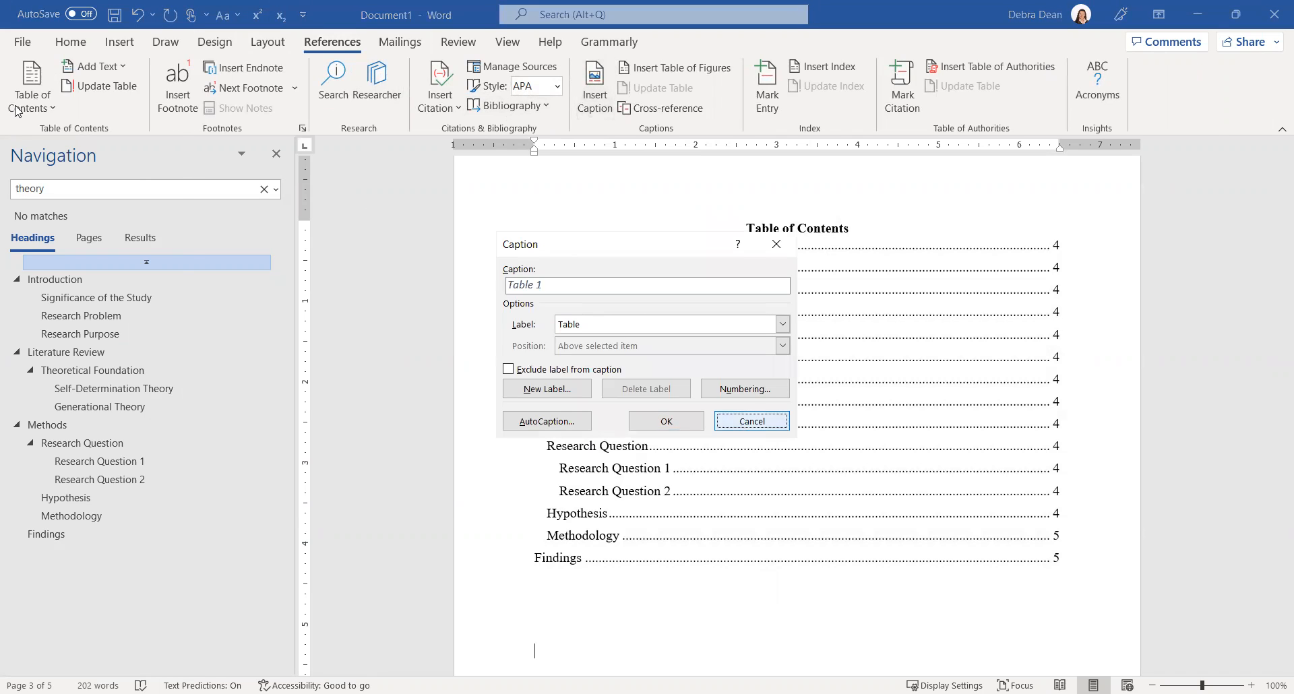
{"action": "key", "text": "Escape"}
{"action": "left_click", "coordinate": [680, 70]}
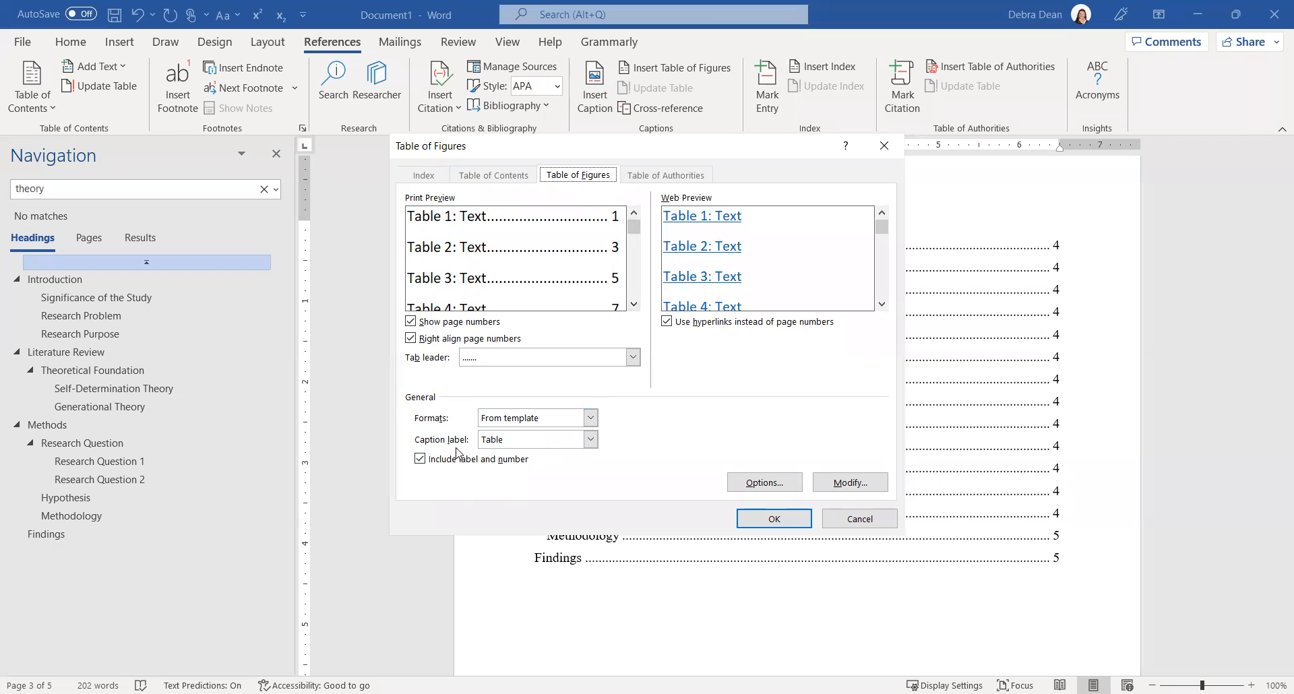
{"action": "left_click", "coordinate": [590, 440]}
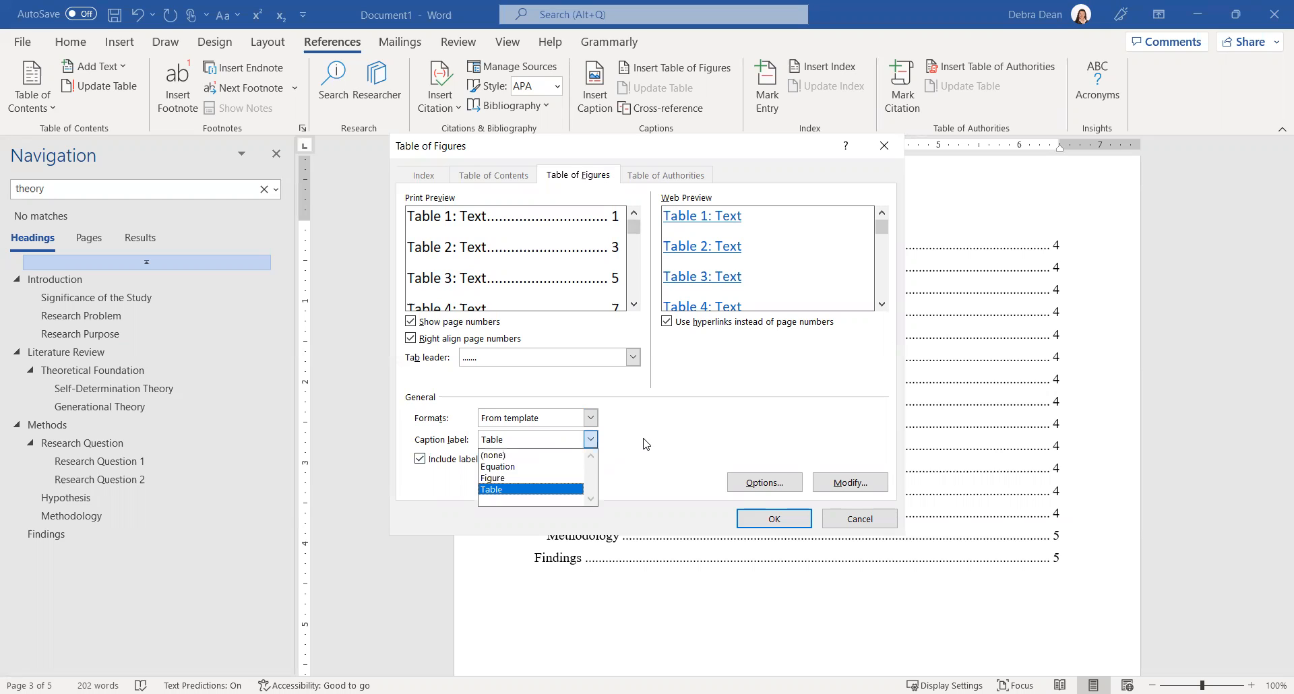
{"action": "left_click", "coordinate": [776, 519]}
{"action": "left_click", "coordinate": [775, 518]}
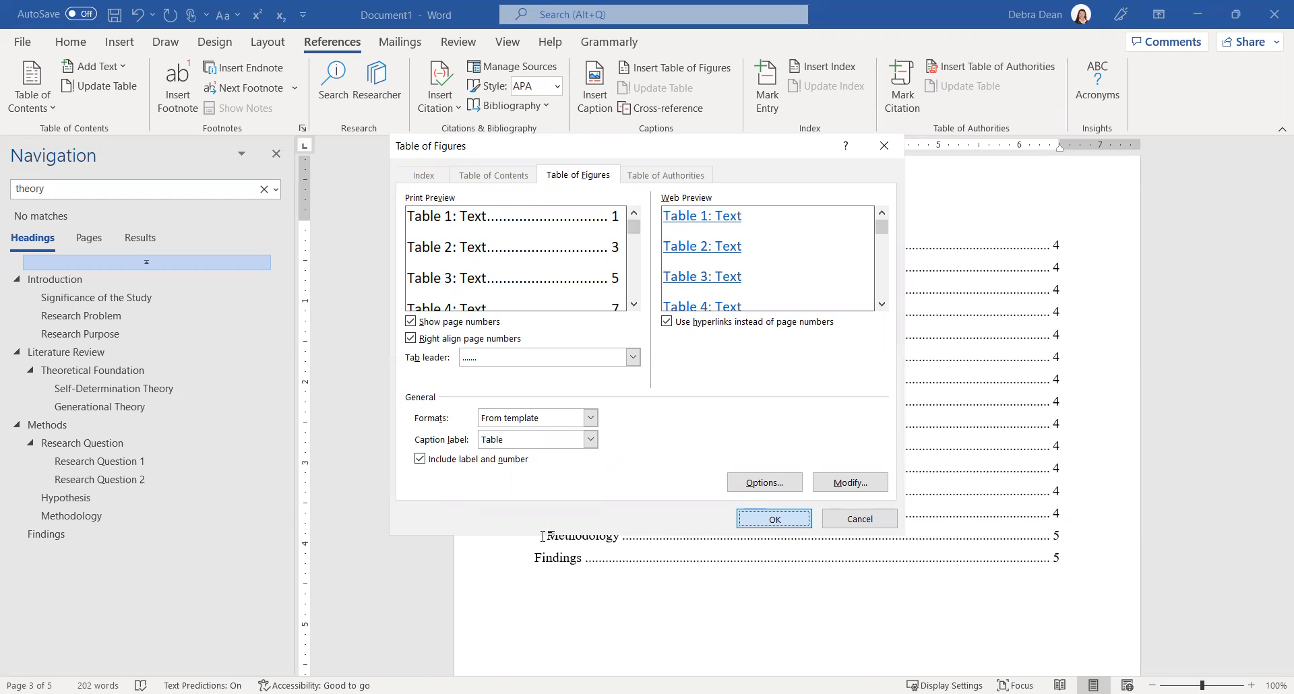
{"action": "left_click", "coordinate": [775, 518]}
- Copy the "Table of Contents" title above the list of tables and change the copy to "Table of Tables"
{"action": "scroll", "coordinate": [768, 489], "scroll_direction": "up", "scroll_amount": 3}
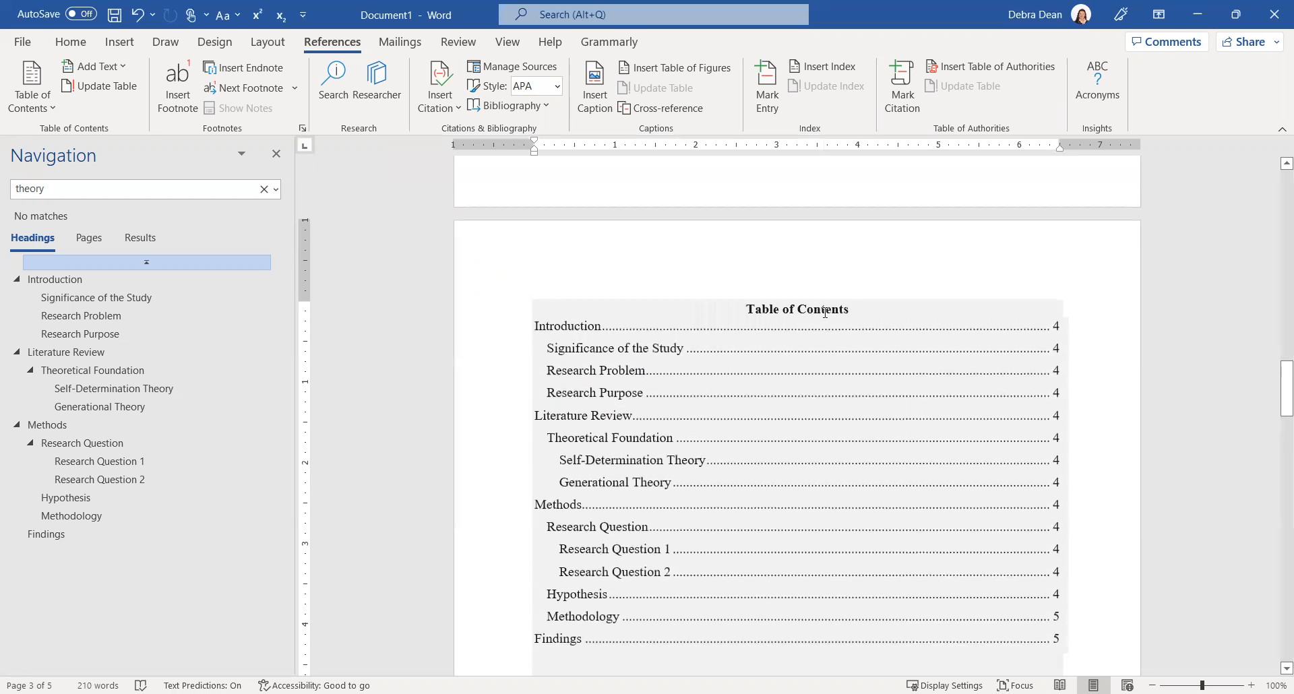
{"action": "left_click", "coordinate": [769, 308]}
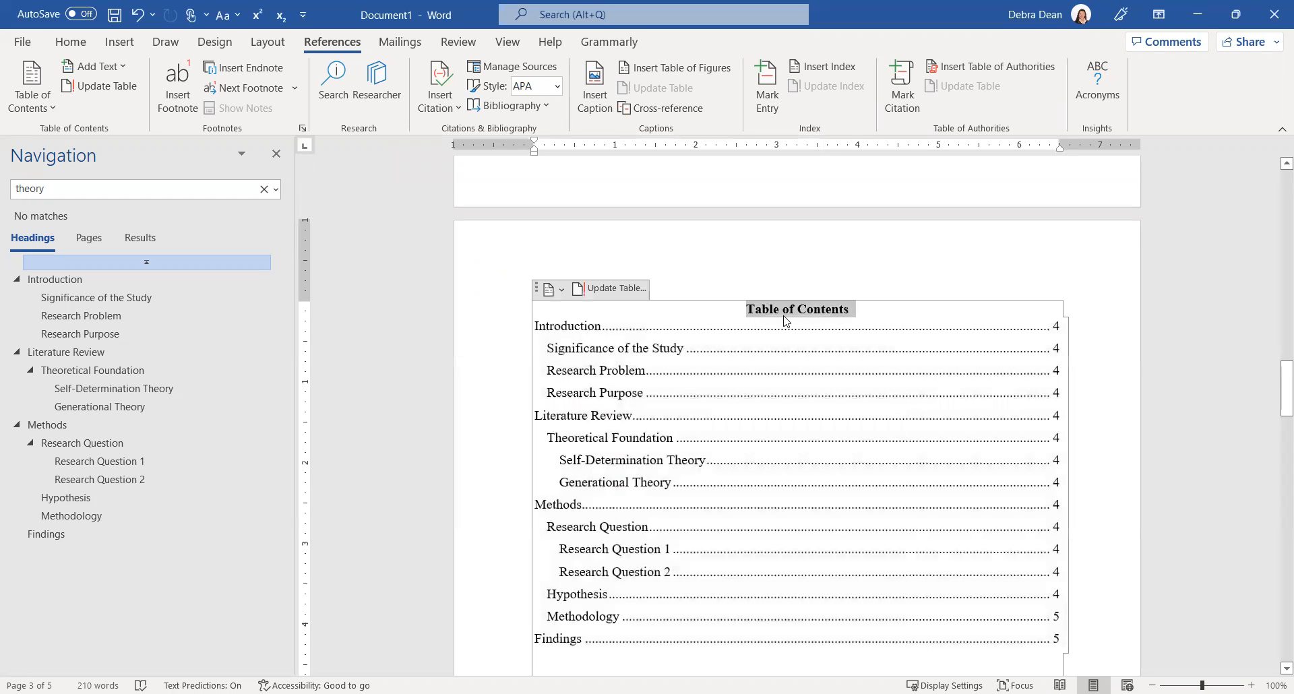
{"action": "scroll", "coordinate": [623, 462], "scroll_direction": "down", "scroll_amount": 3}
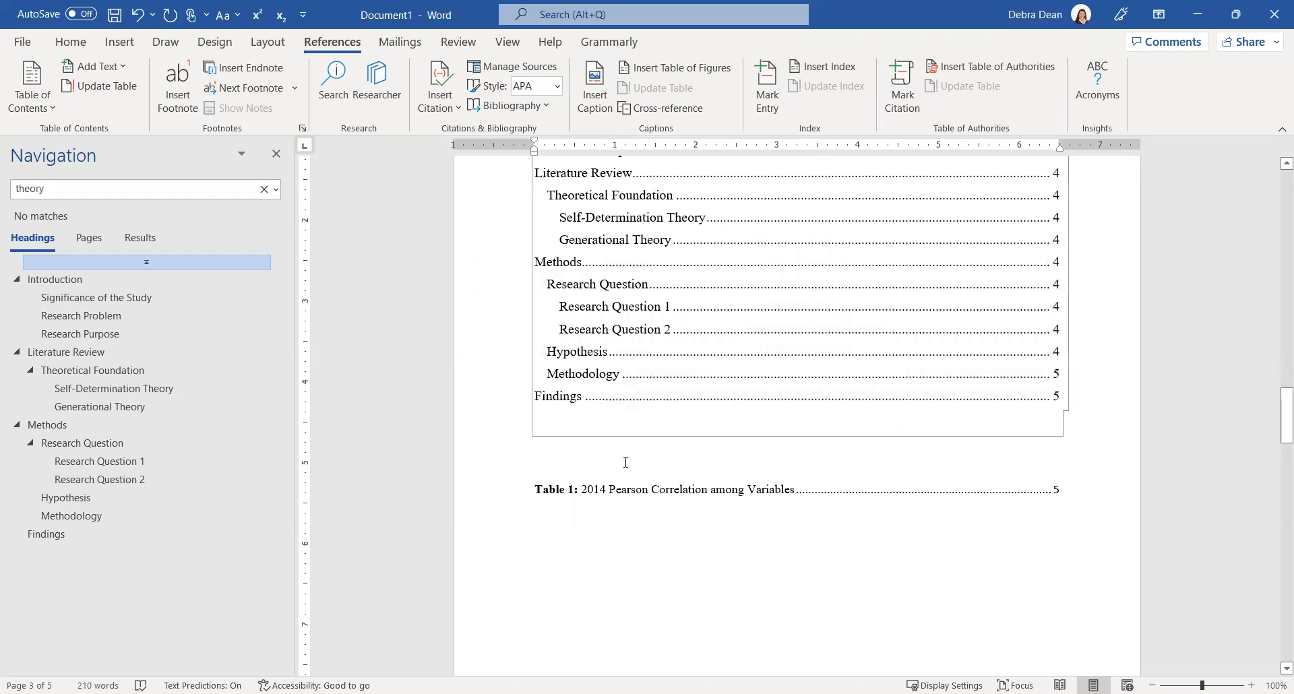
{"action": "left_click", "coordinate": [623, 462]}
{"action": "key", "text": "ctrl+v"}
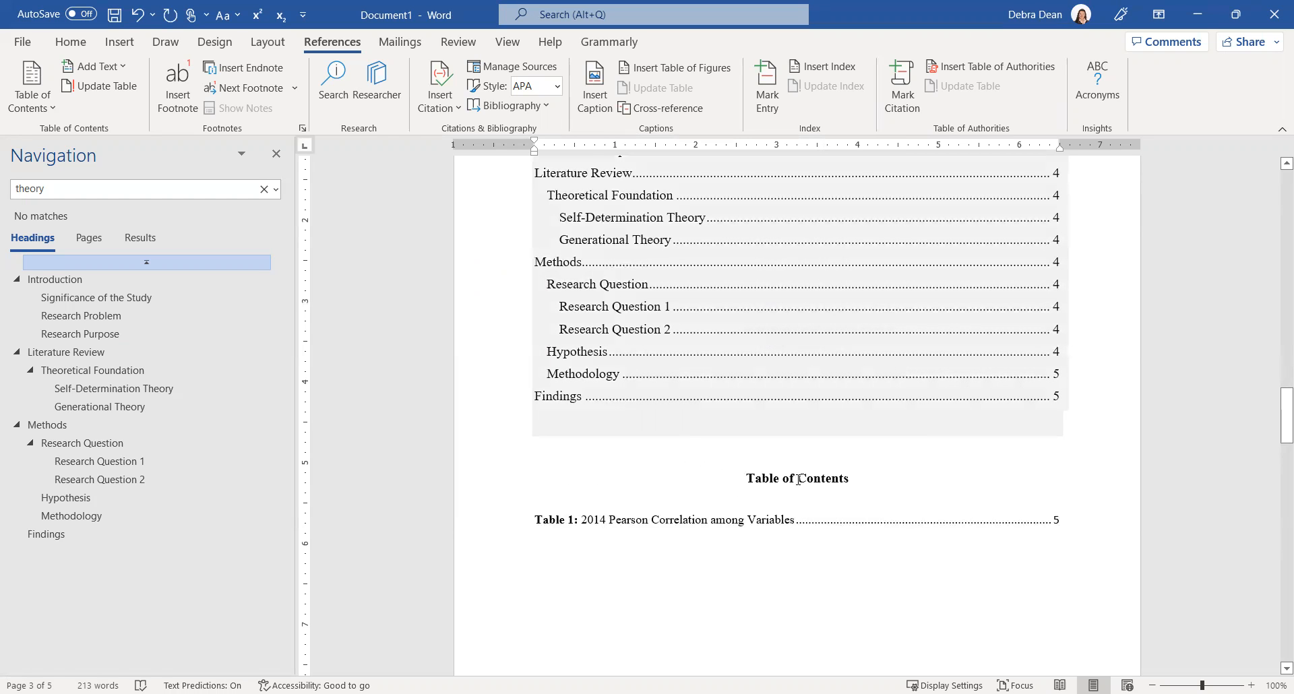
{"action": "double_click", "coordinate": [798, 478]}
{"action": "type", "text": "Tables"}
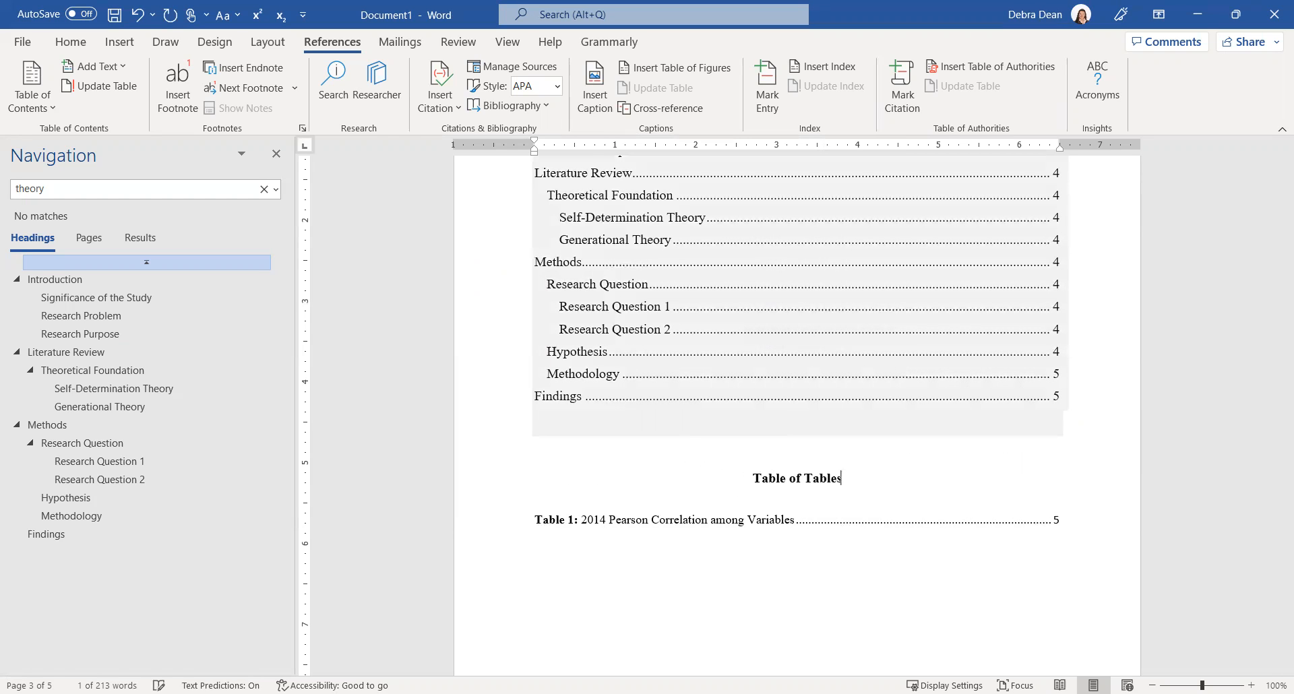
- Paste the copied title before the Introduction, change it to "Table of Figures" and add a page break after it
{"action": "left_click", "coordinate": [778, 614]}
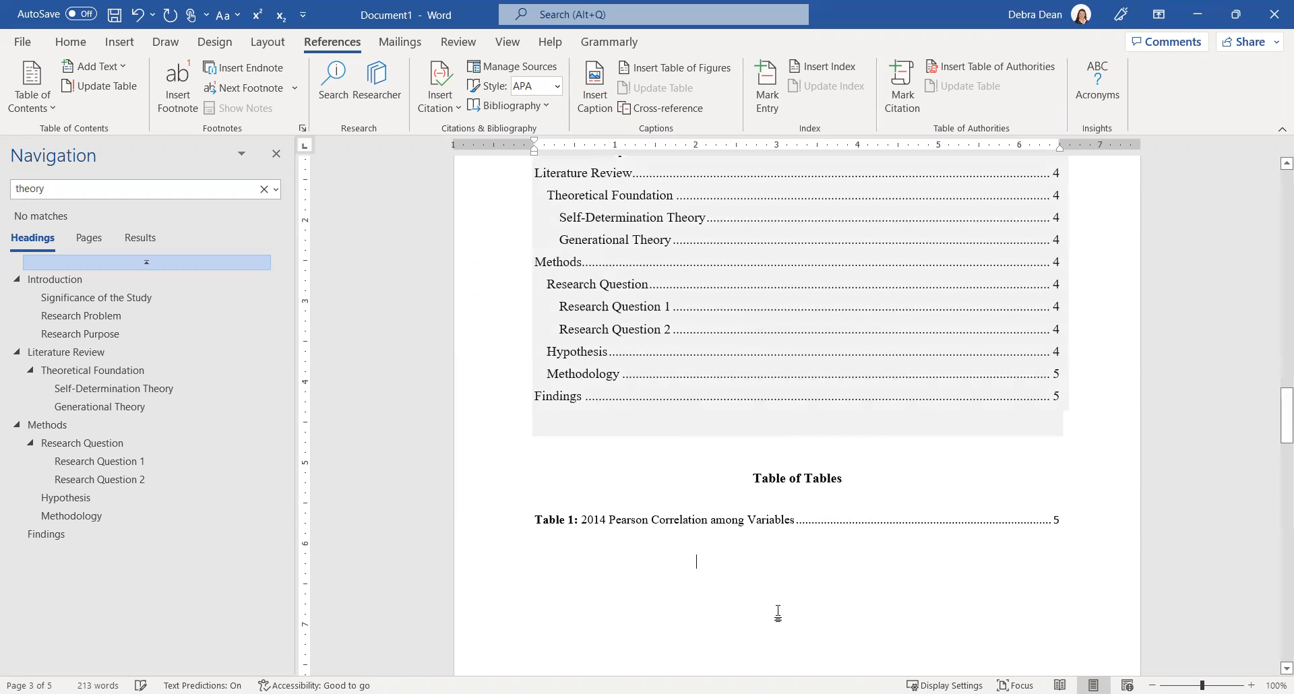
{"action": "key", "text": "ctrl+v"}
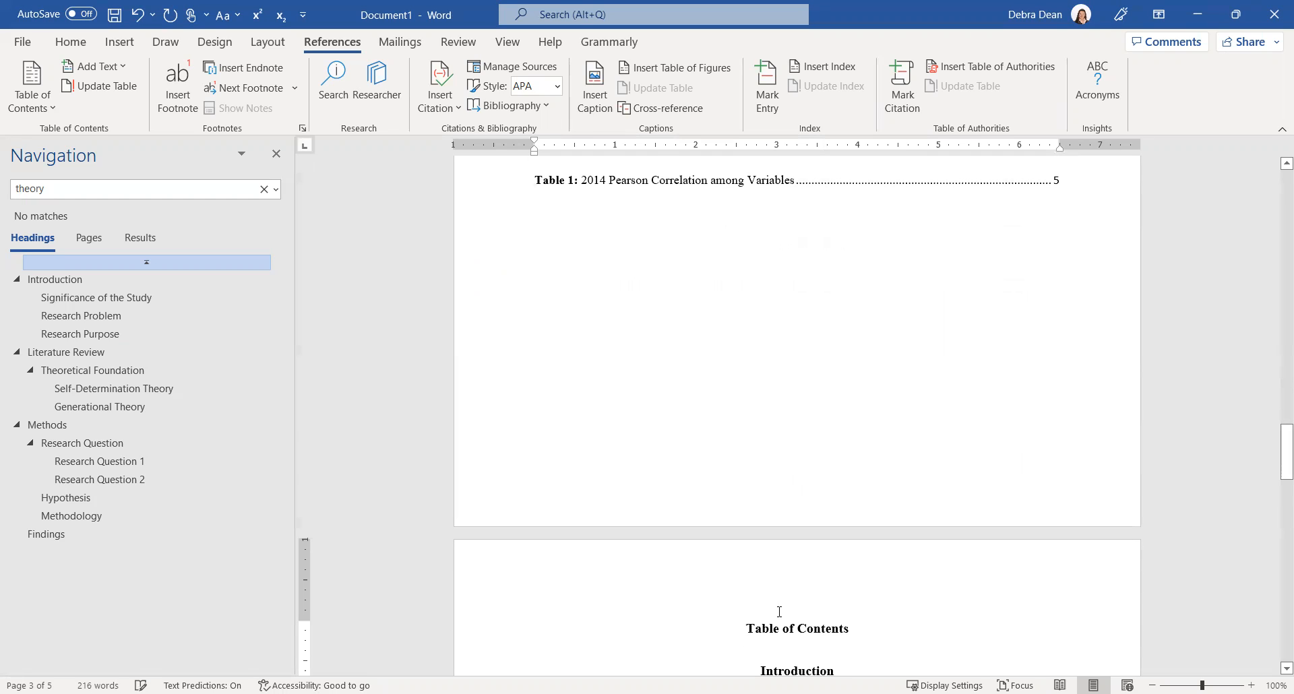
{"action": "double_click", "coordinate": [834, 628]}
{"action": "type", "text": "Figures"}
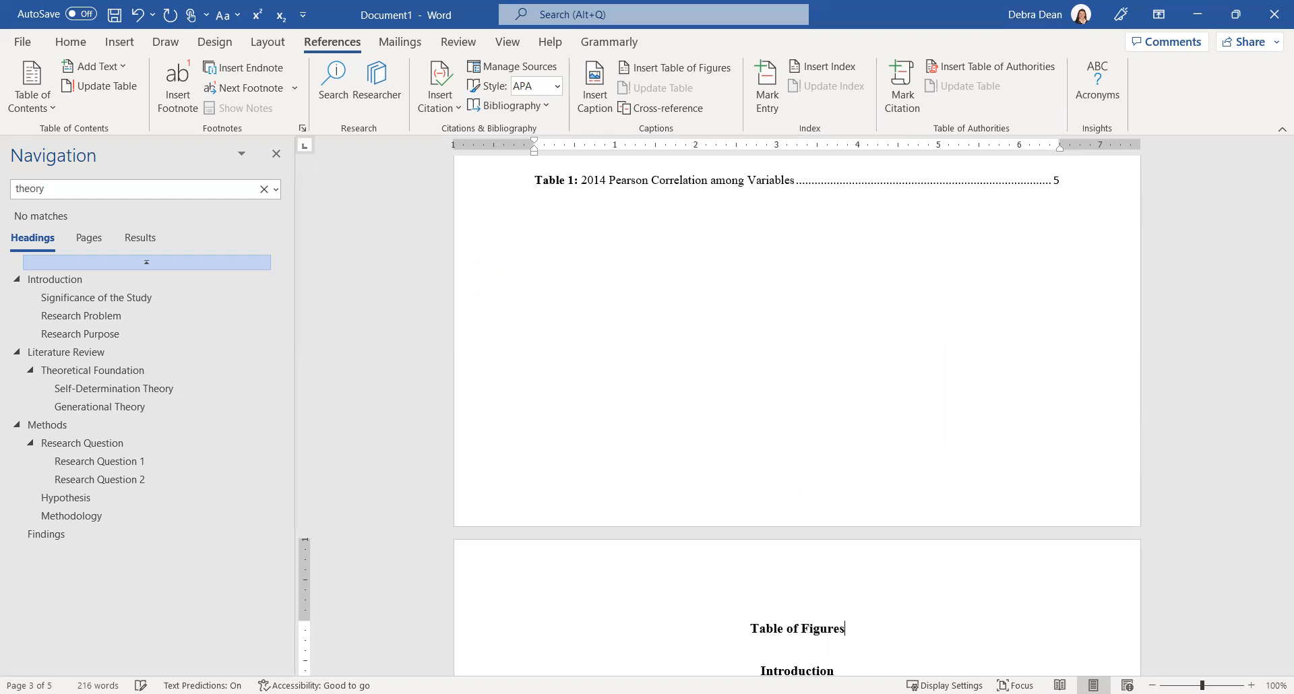
{"action": "key", "text": "ctrl+Return"}
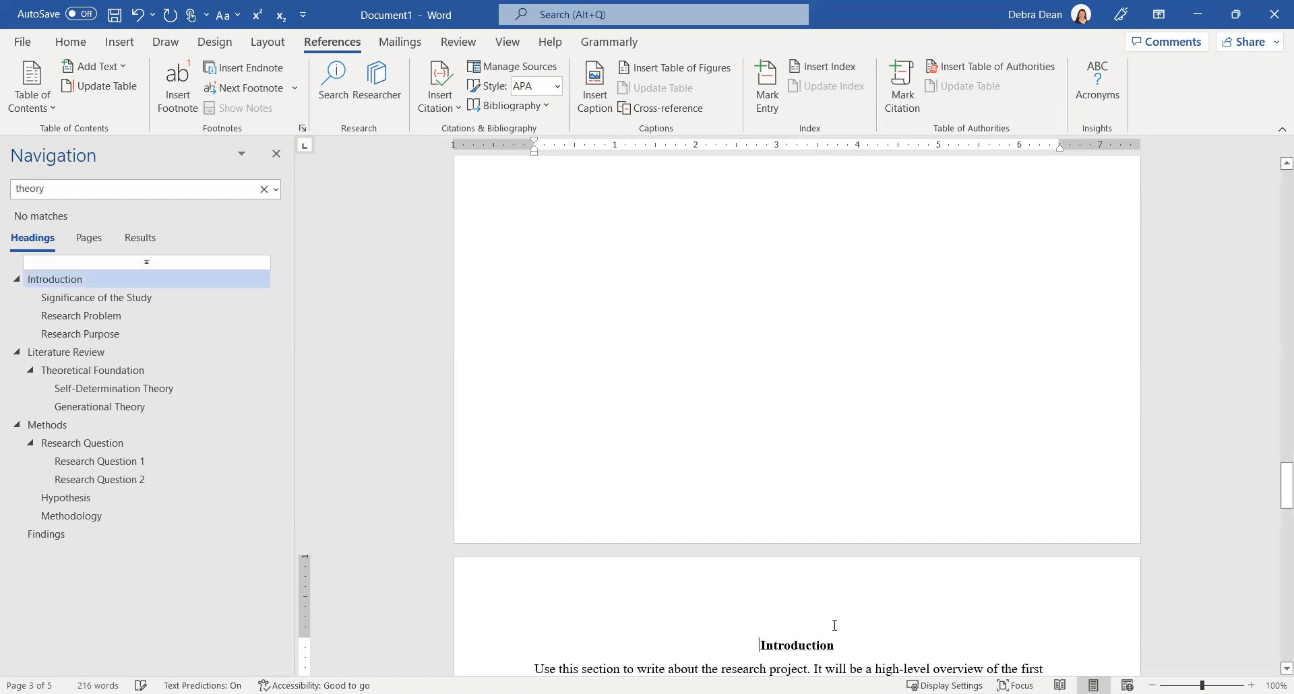
- Remove the page break after the list of tables to bring the "Table of Figures" title directly below it, and center that title
{"action": "scroll", "coordinate": [836, 627], "scroll_direction": "up", "scroll_amount": 10}
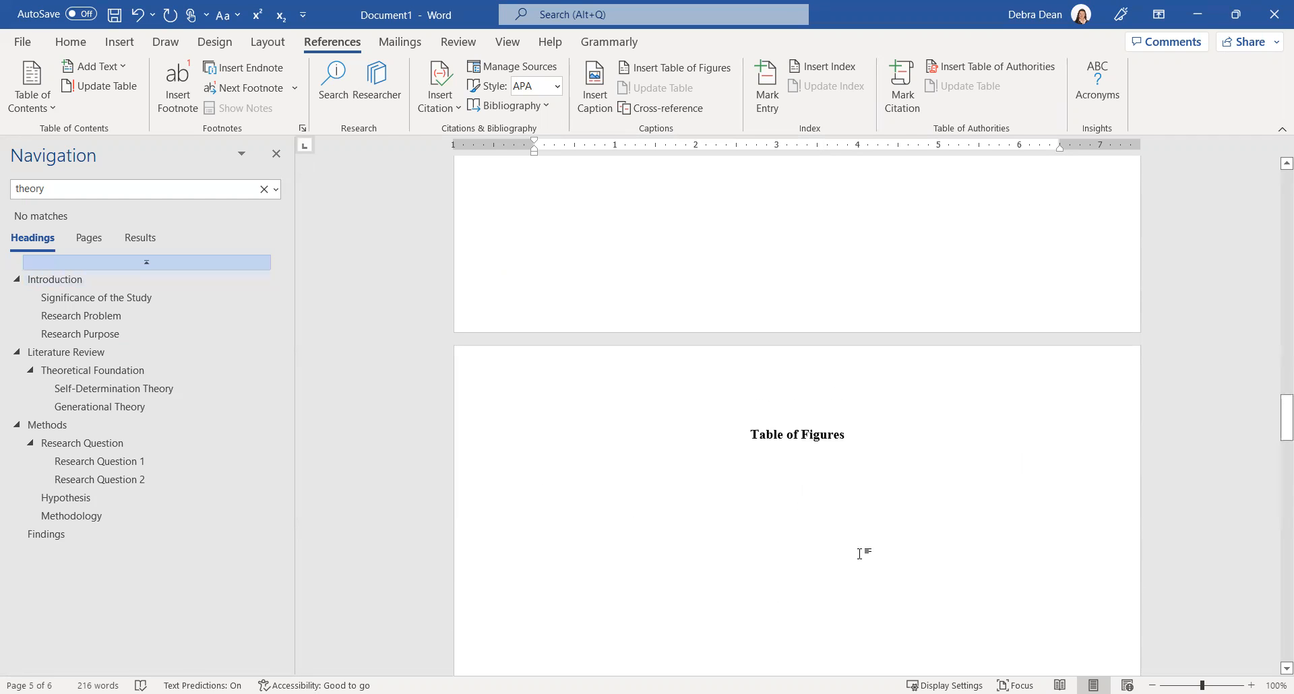
{"action": "scroll", "coordinate": [849, 519], "scroll_direction": "up", "scroll_amount": 5}
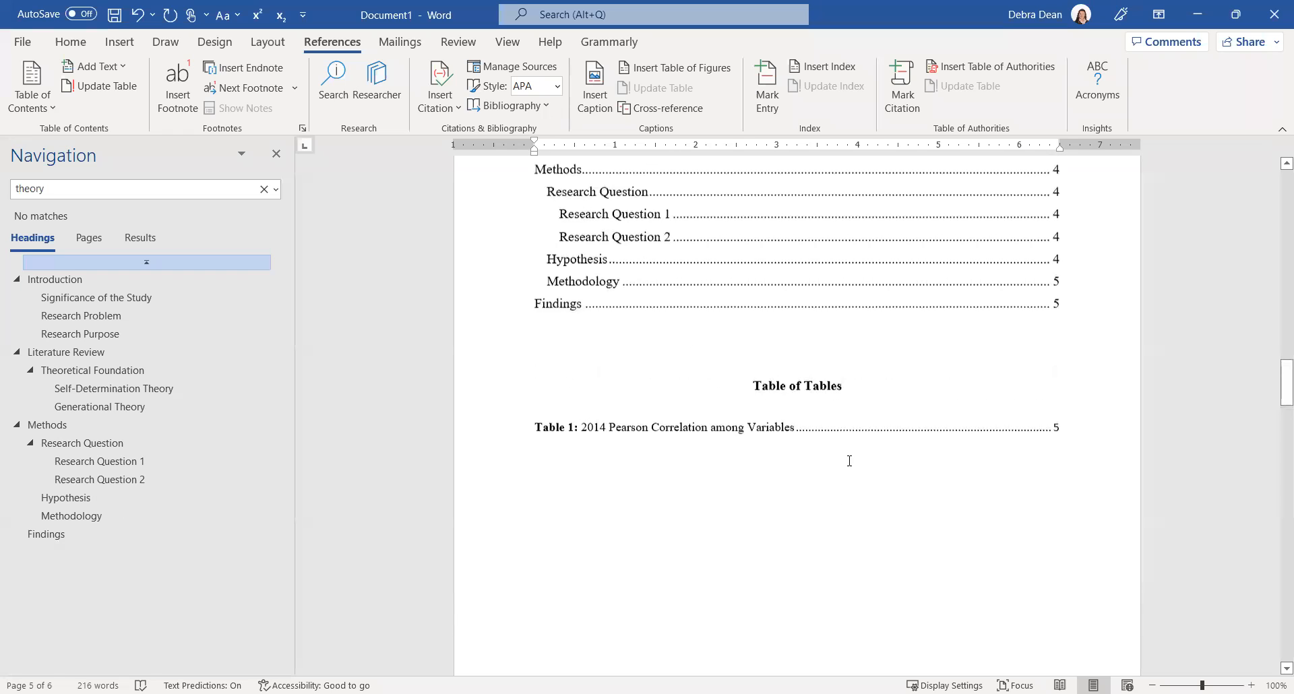
{"action": "left_click", "coordinate": [849, 461]}
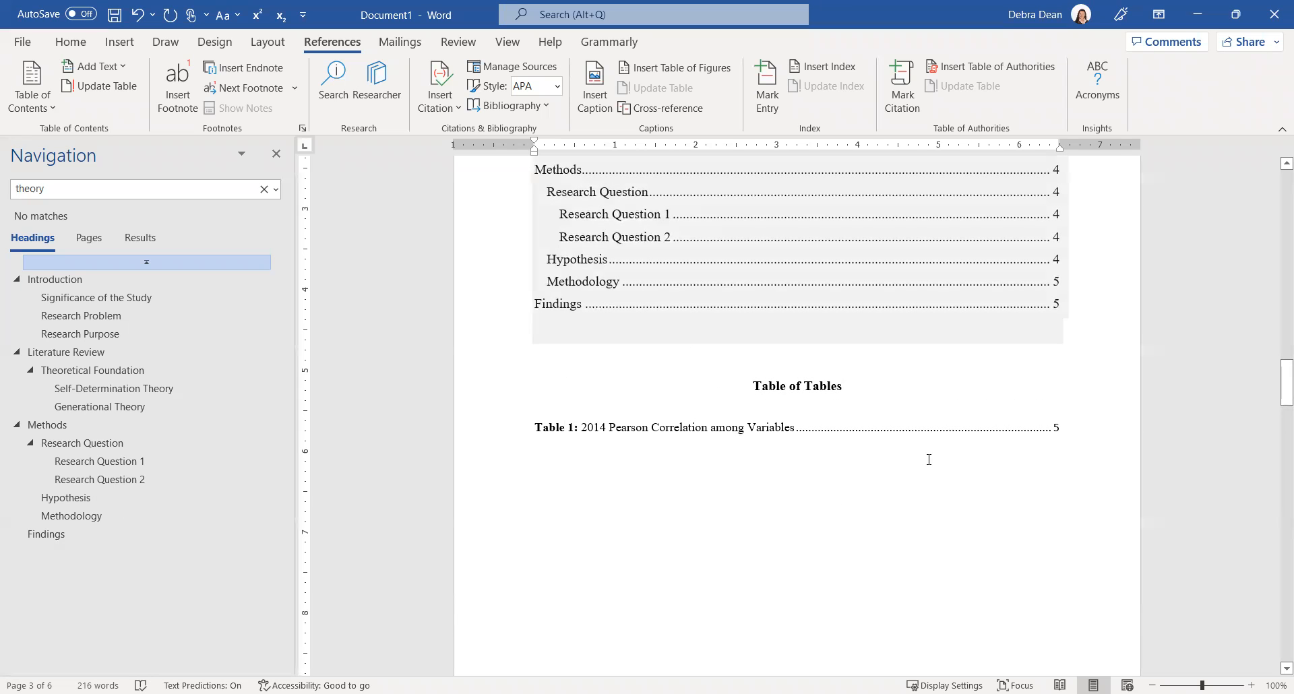
{"action": "key", "text": "Delete"}
{"action": "key", "text": "Return"}
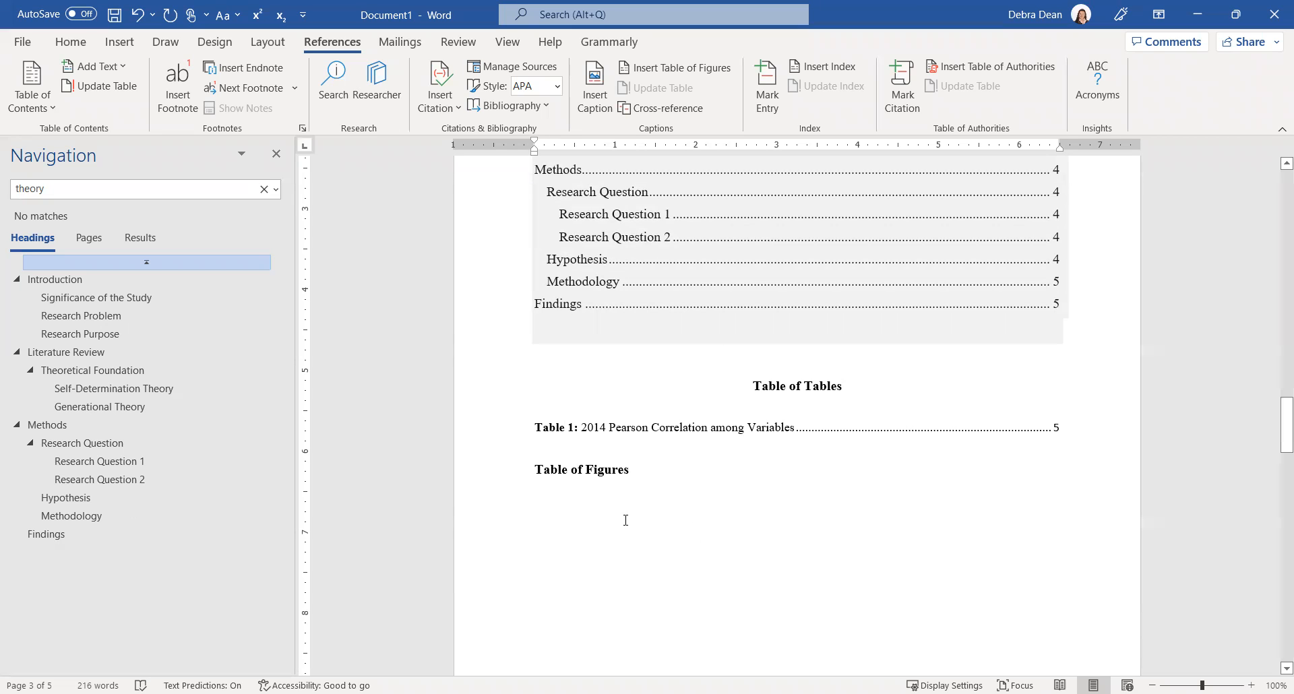
{"action": "left_click", "coordinate": [71, 42]}
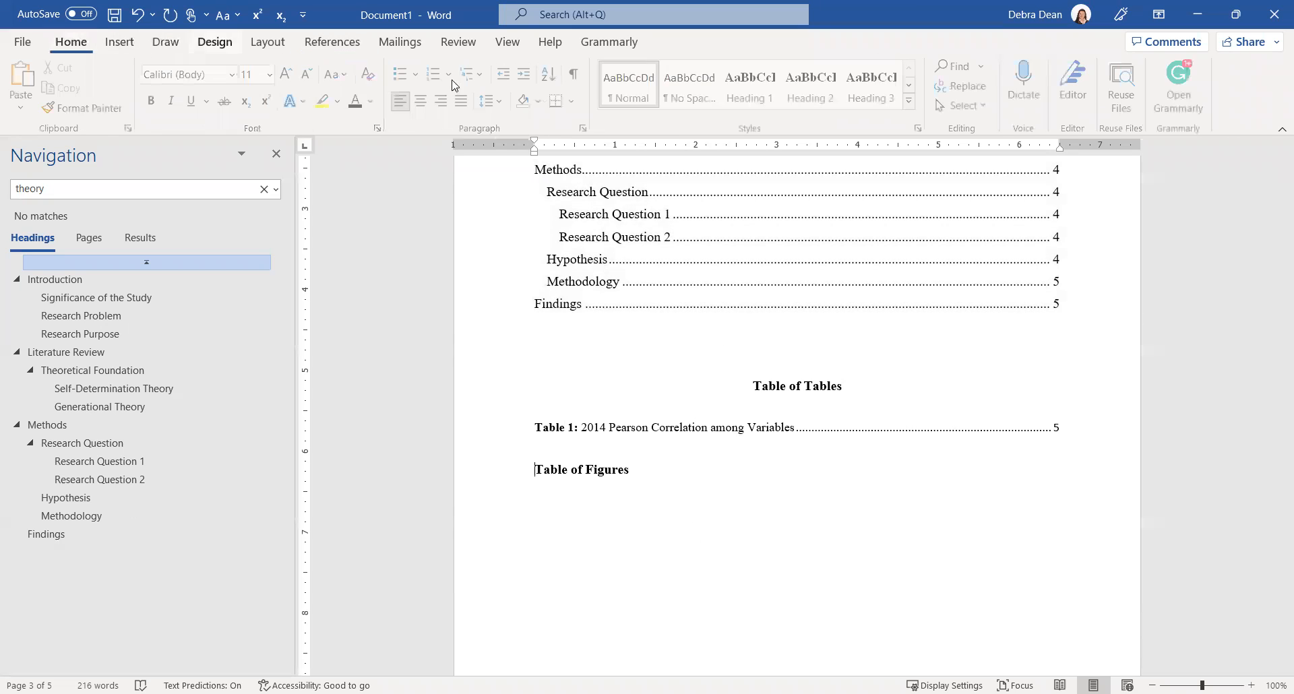
{"action": "left_click", "coordinate": [420, 100]}
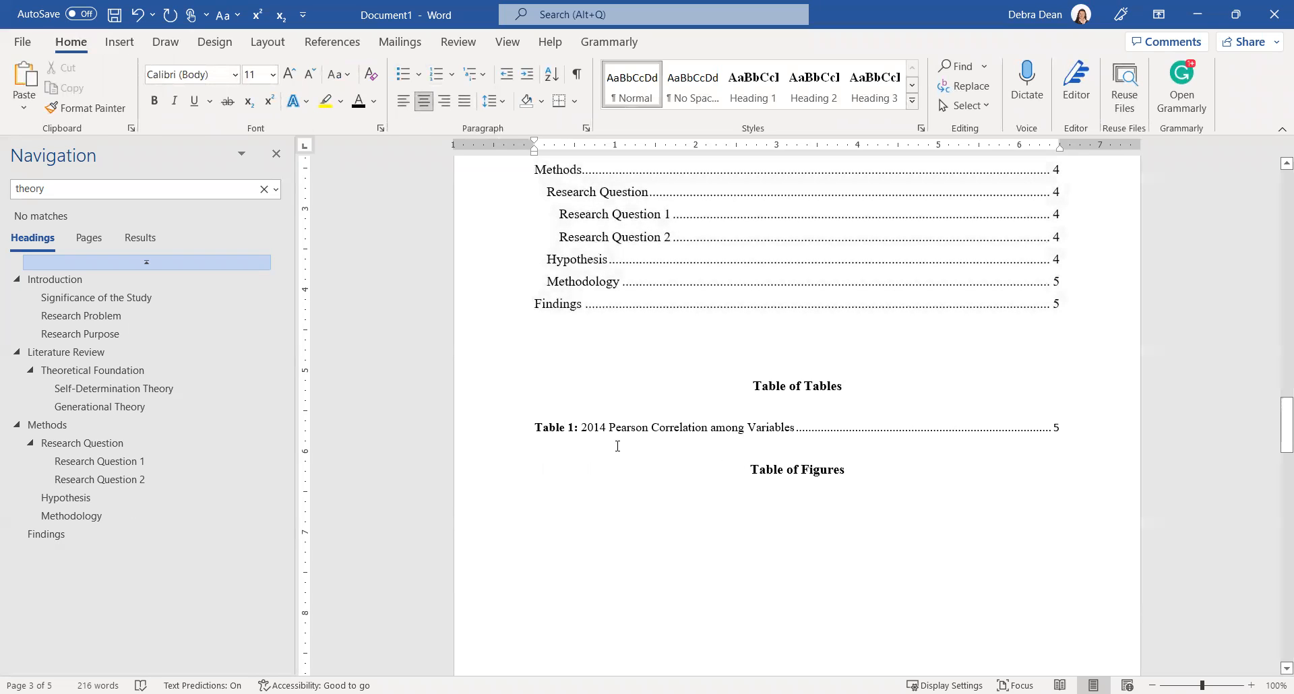
- Add blank lines under the "Table of Figures" title and insert a table of figures with the caption label Figure
{"action": "left_click", "coordinate": [892, 467]}
{"action": "key", "text": "Return"}
{"action": "key", "text": "Return"}
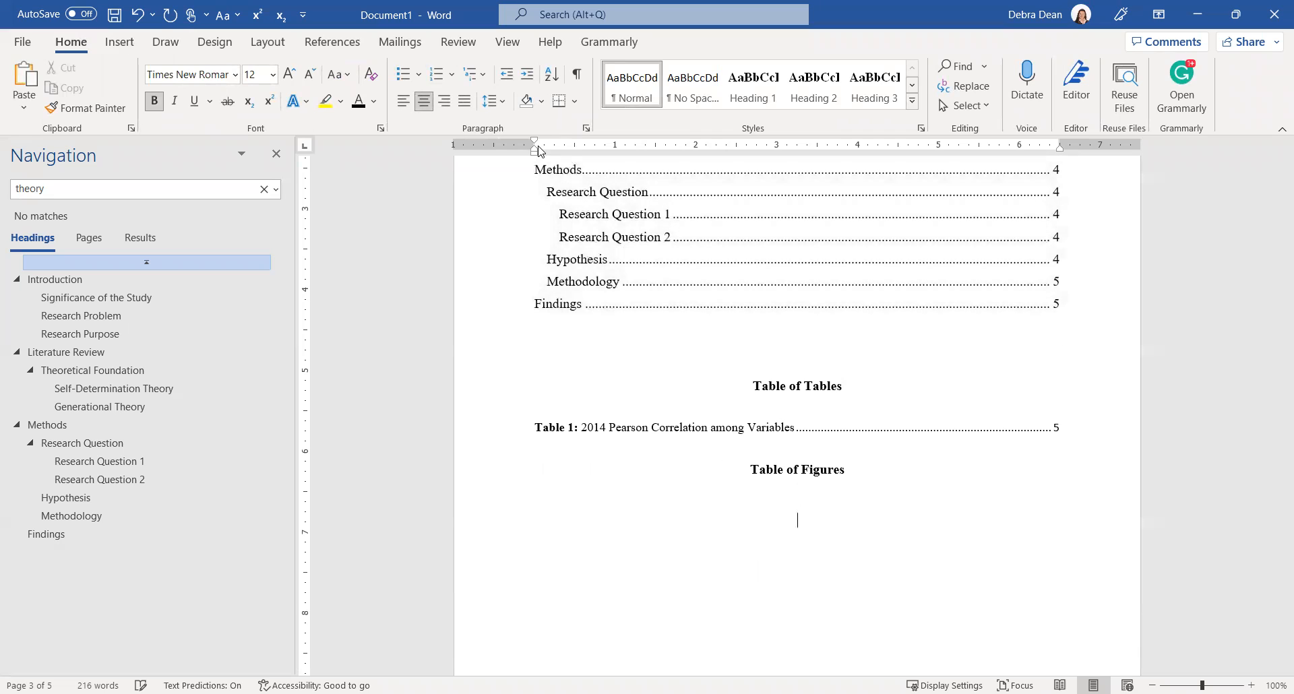
{"action": "left_click", "coordinate": [332, 42]}
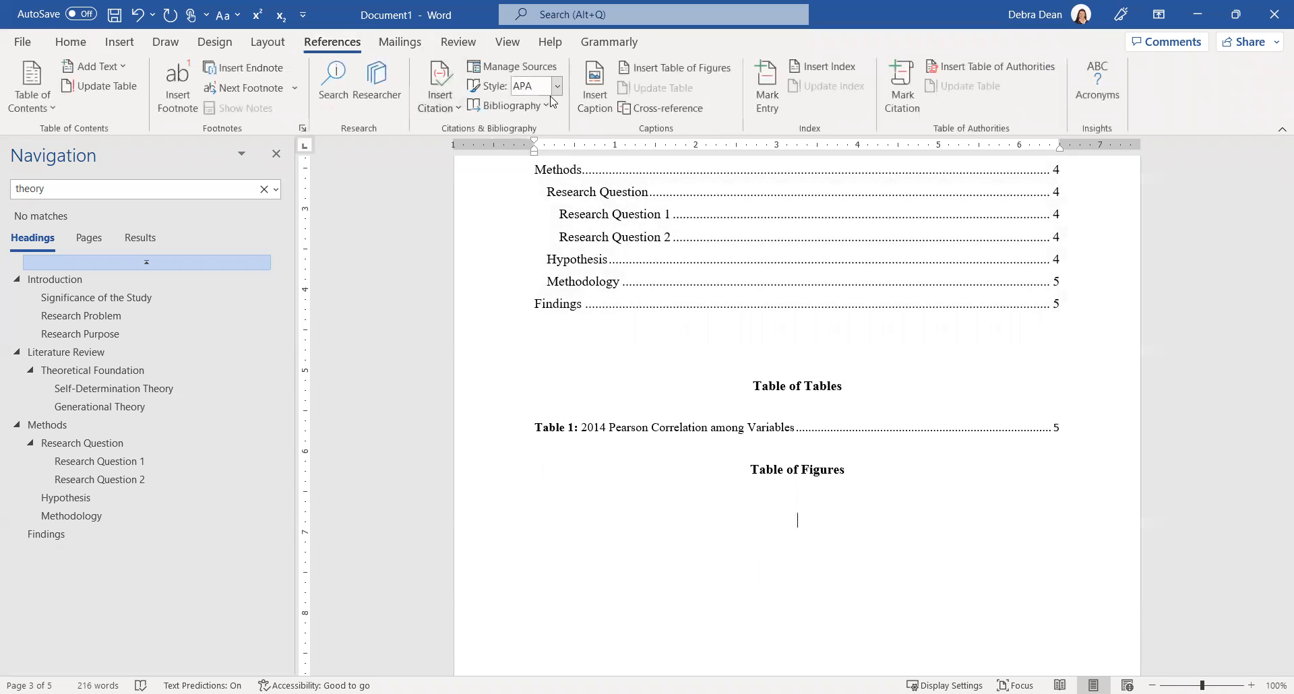
{"action": "left_click", "coordinate": [682, 68]}
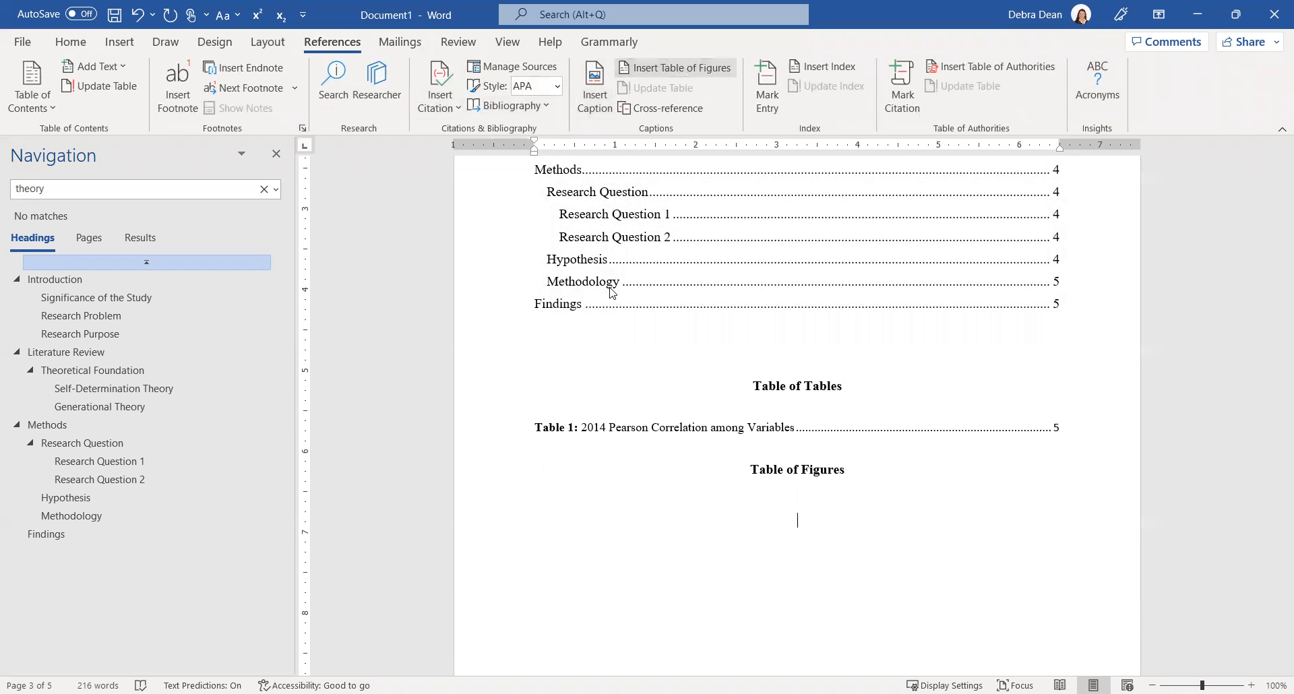
{"action": "left_click", "coordinate": [591, 440]}
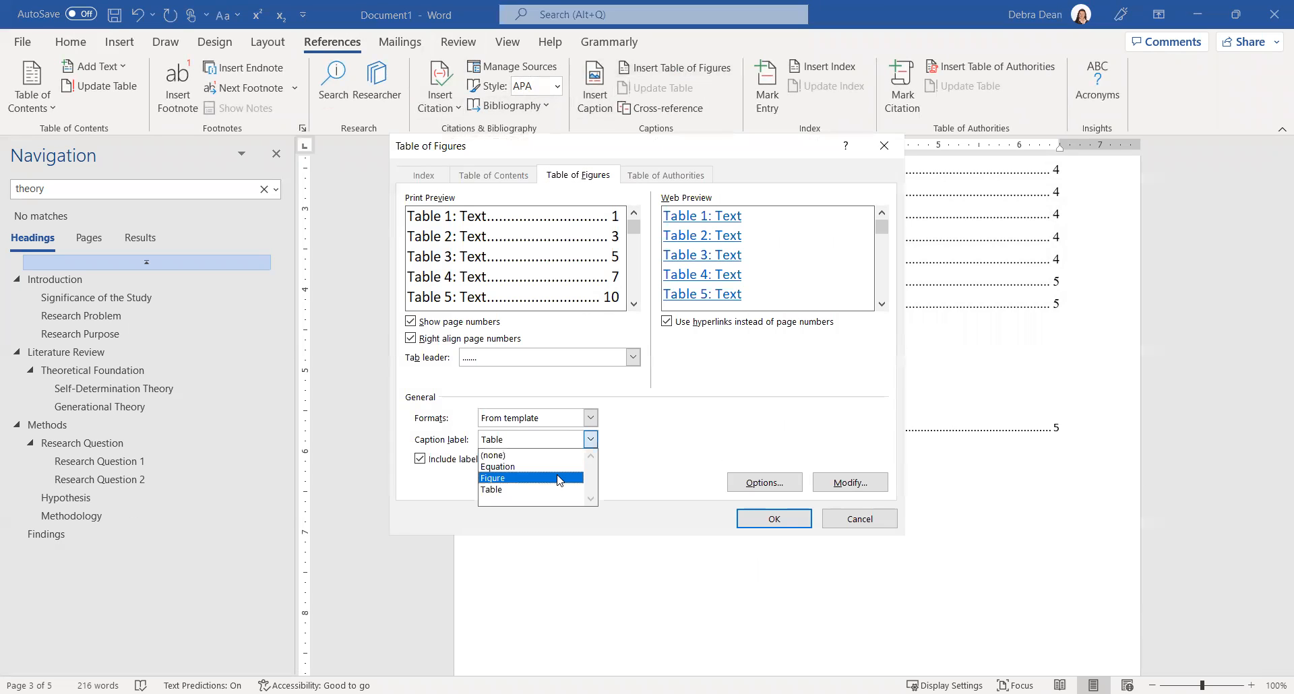
{"action": "left_click", "coordinate": [784, 523]}
{"action": "left_click", "coordinate": [784, 522]}
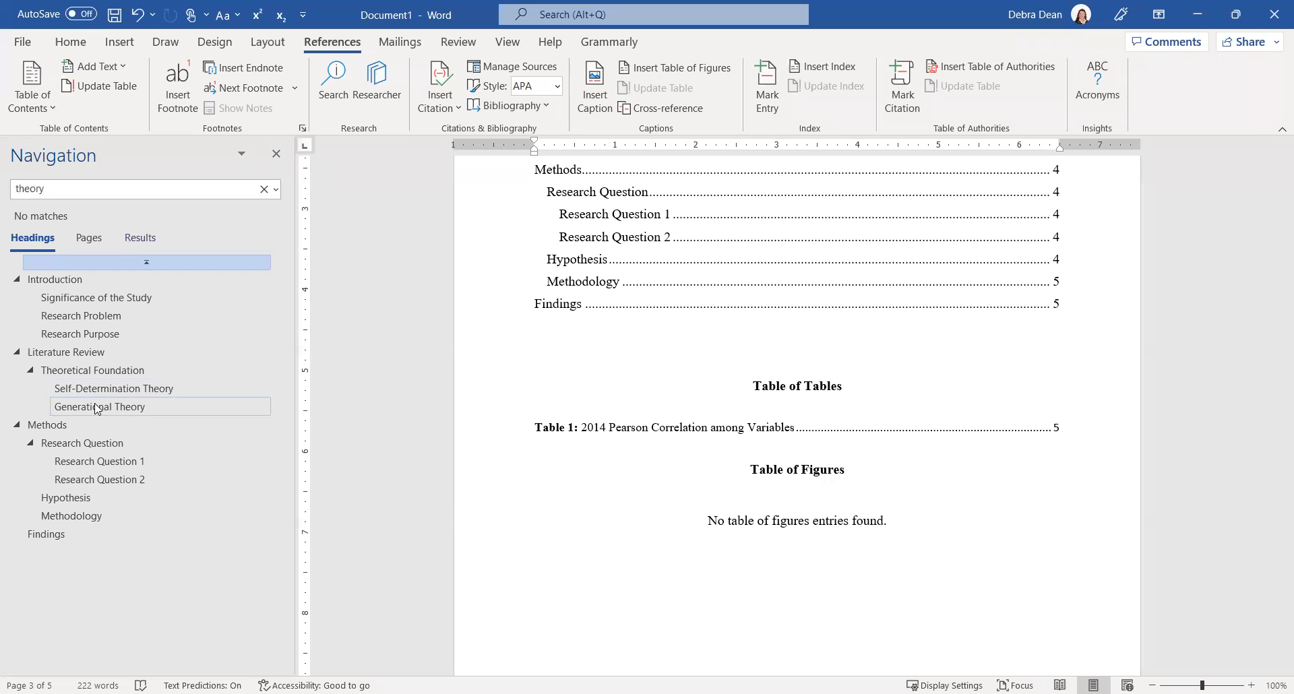
- In the Findings section, put the table caption's title on its own line below "Table 1" and remove the colon after the label
{"action": "left_click", "coordinate": [95, 426]}
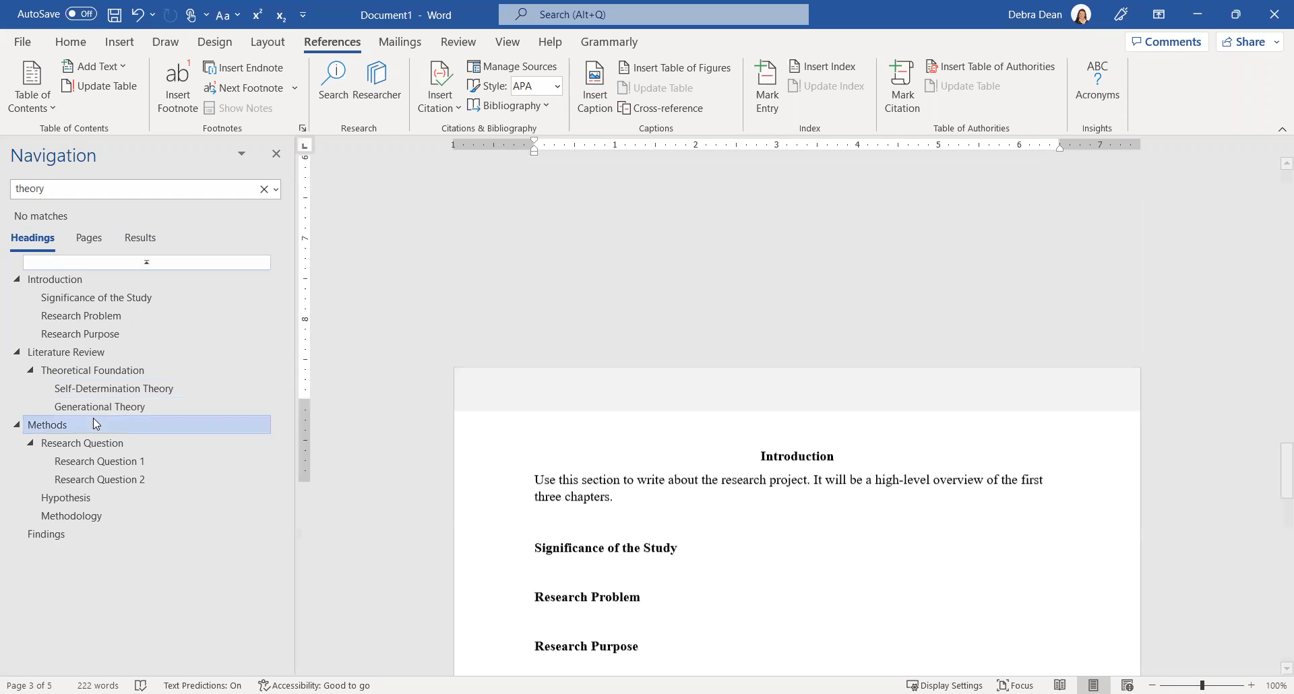
{"action": "left_click", "coordinate": [79, 536]}
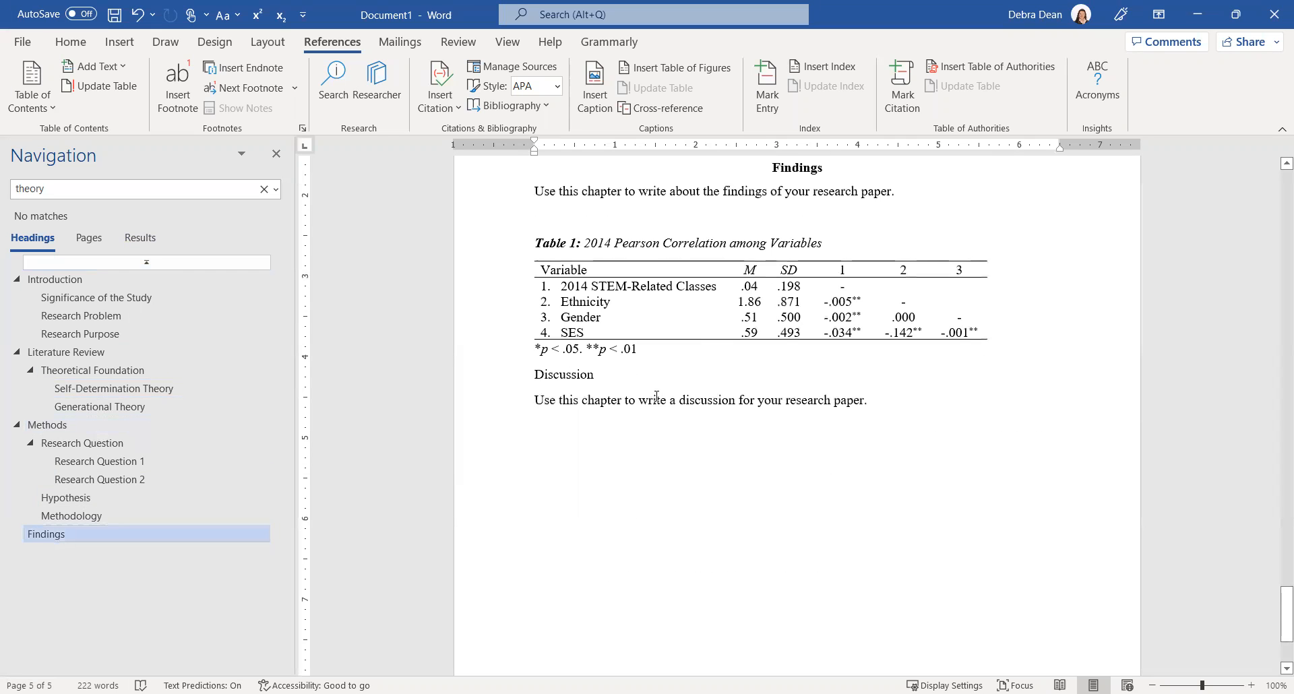
{"action": "left_click", "coordinate": [615, 242]}
{"action": "key", "text": "ctrl+z"}
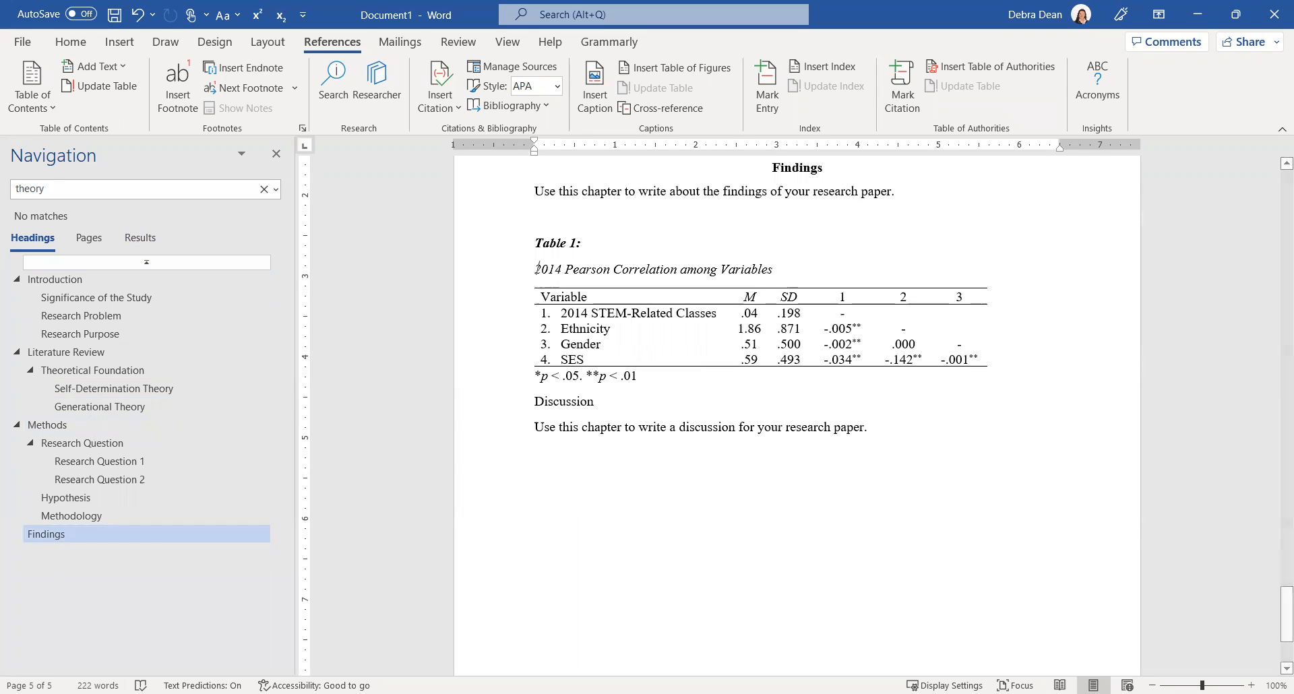
{"action": "key", "text": "End"}
{"action": "key", "text": "BackSpace"}
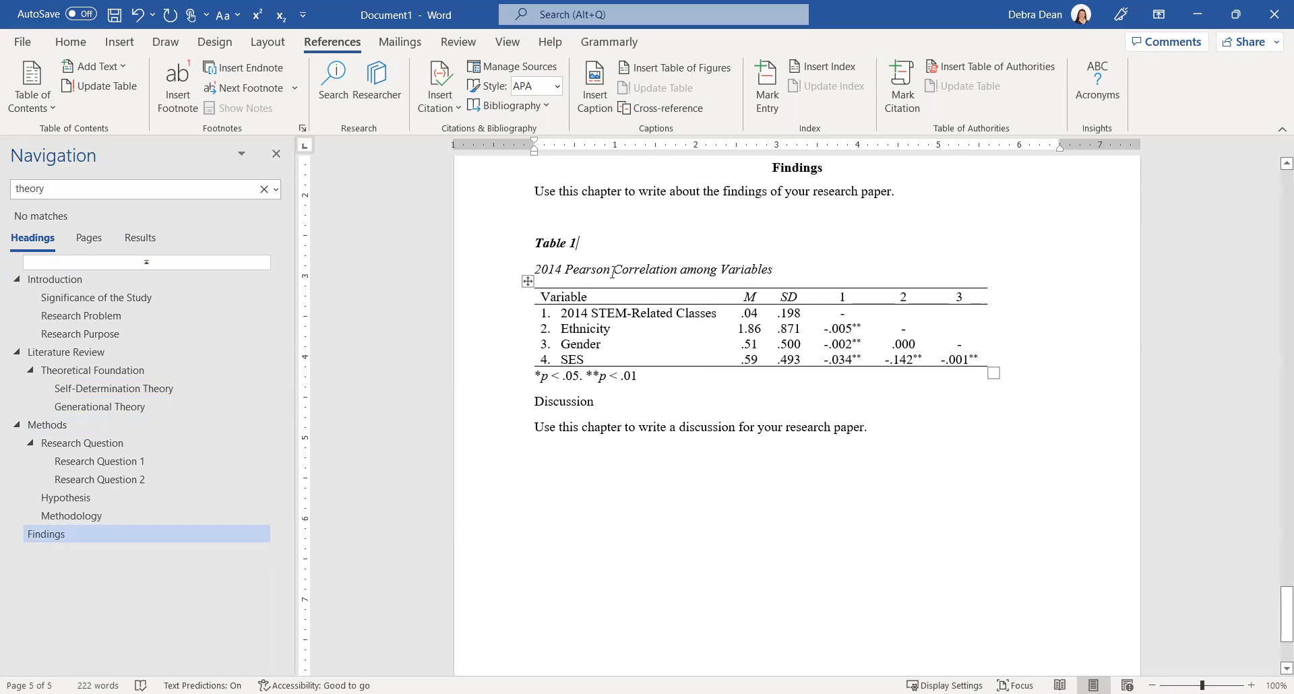
- Apply the Heading 1 style to the "Discussion" title below the correlation table
{"action": "double_click", "coordinate": [568, 402]}
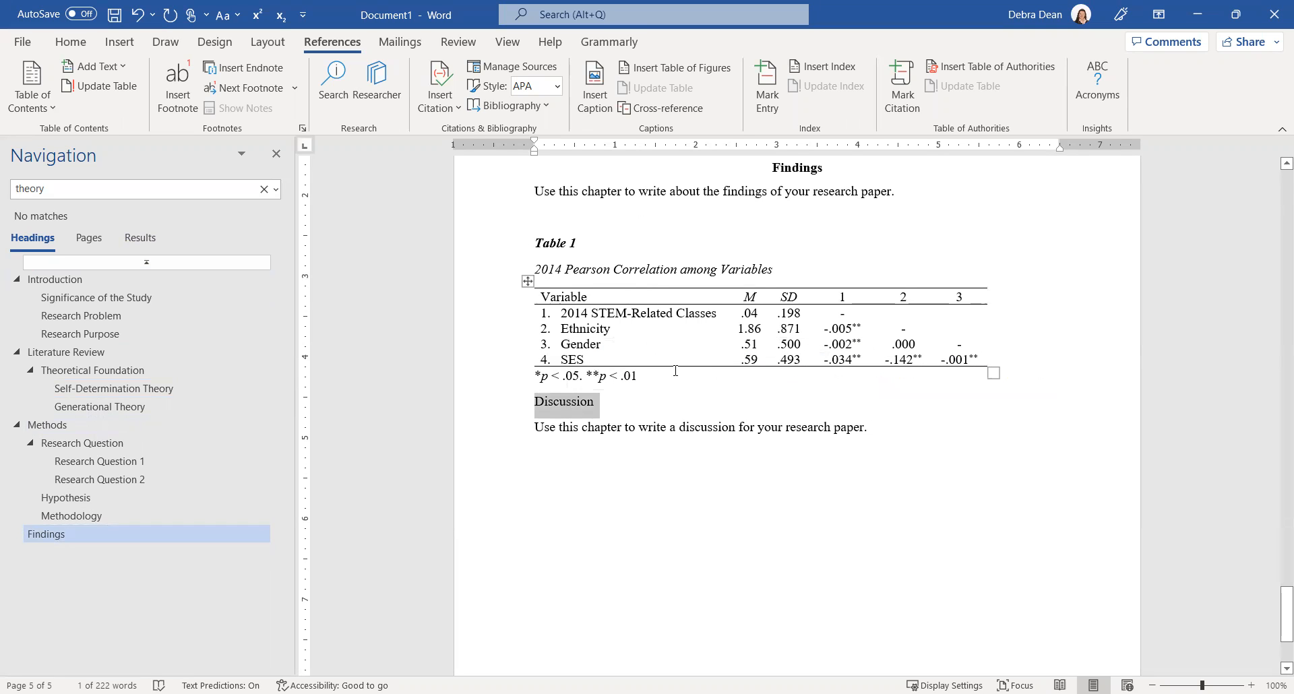
{"action": "left_click", "coordinate": [71, 42]}
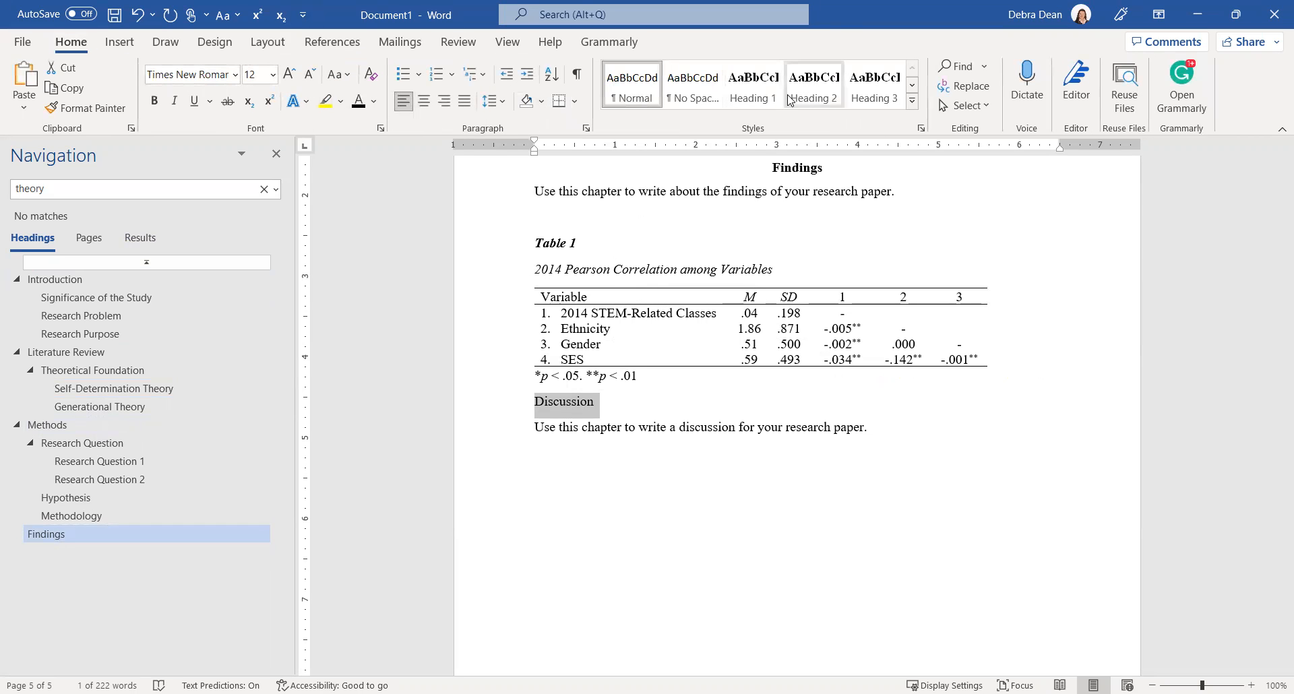
{"action": "left_click", "coordinate": [748, 89]}
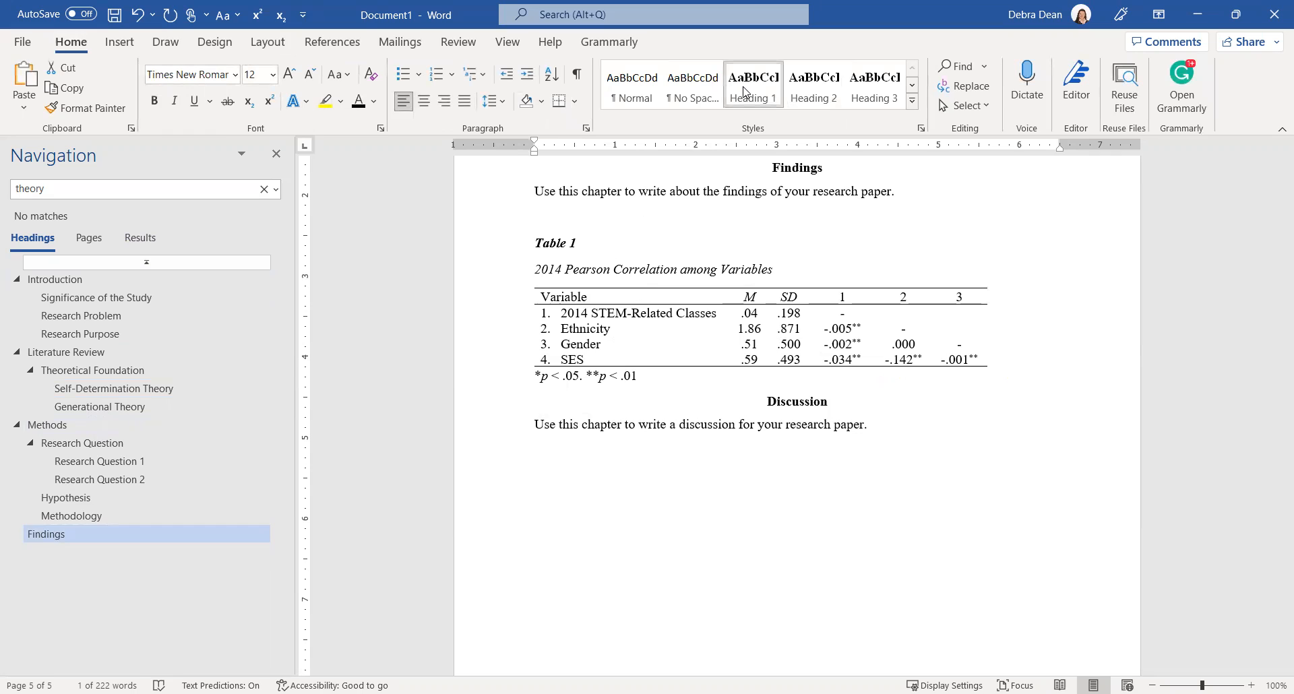
{"action": "left_click_drag", "start_coordinate": [500, 344], "coordinate": [397, 450]}
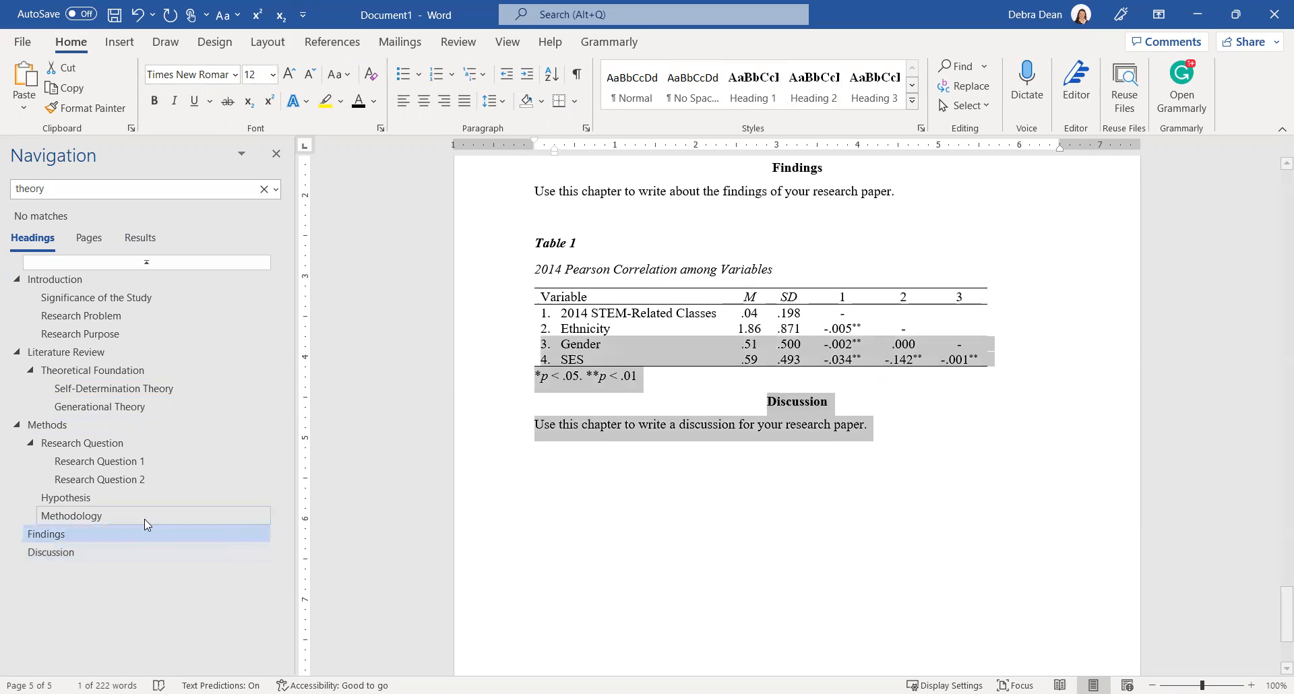
- Collapse the Introduction, Literature Review and Methods headings in the document outline and place the cursor in the Discussion heading
{"action": "left_click", "coordinate": [16, 279]}
{"action": "left_click", "coordinate": [16, 297]}
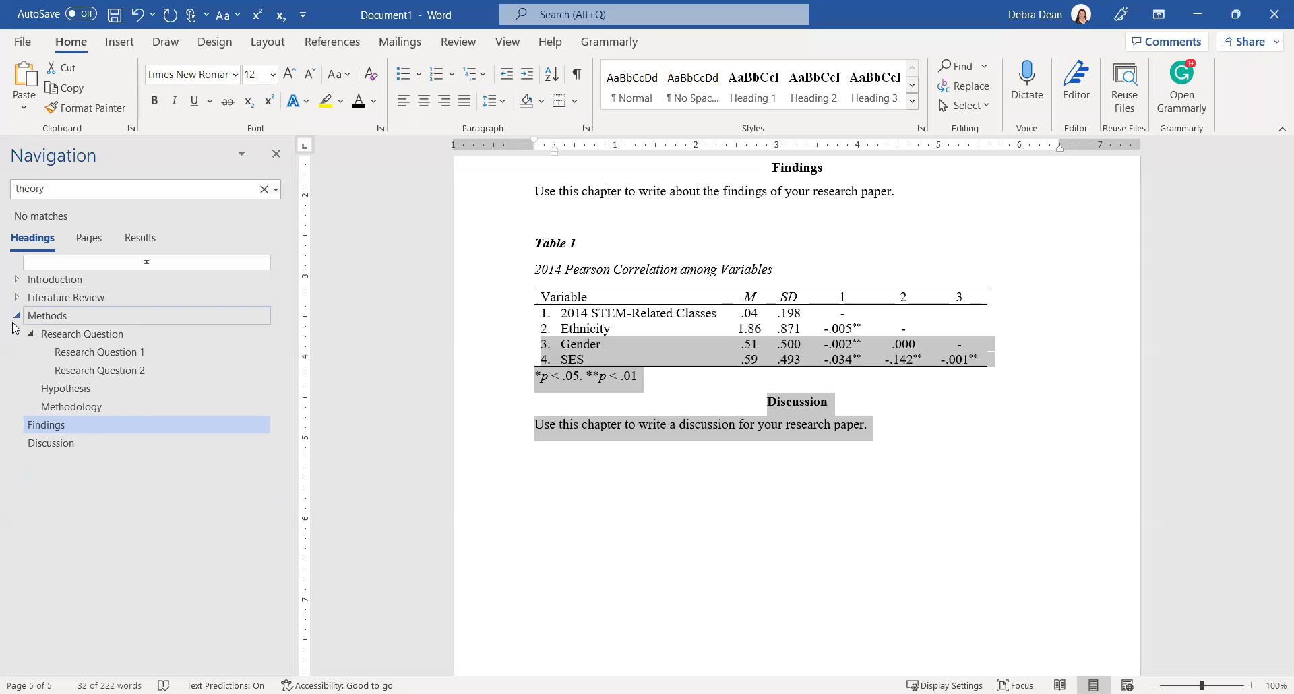
{"action": "left_click", "coordinate": [14, 315]}
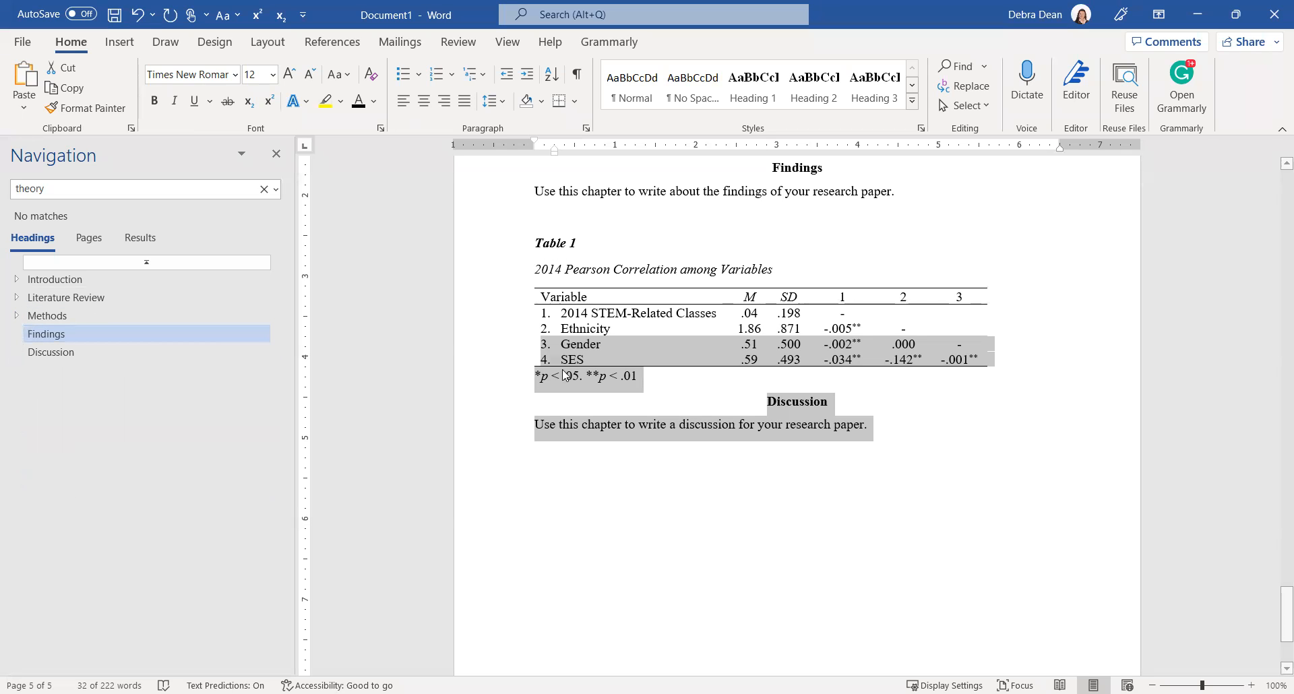
{"action": "left_click", "coordinate": [783, 404]}
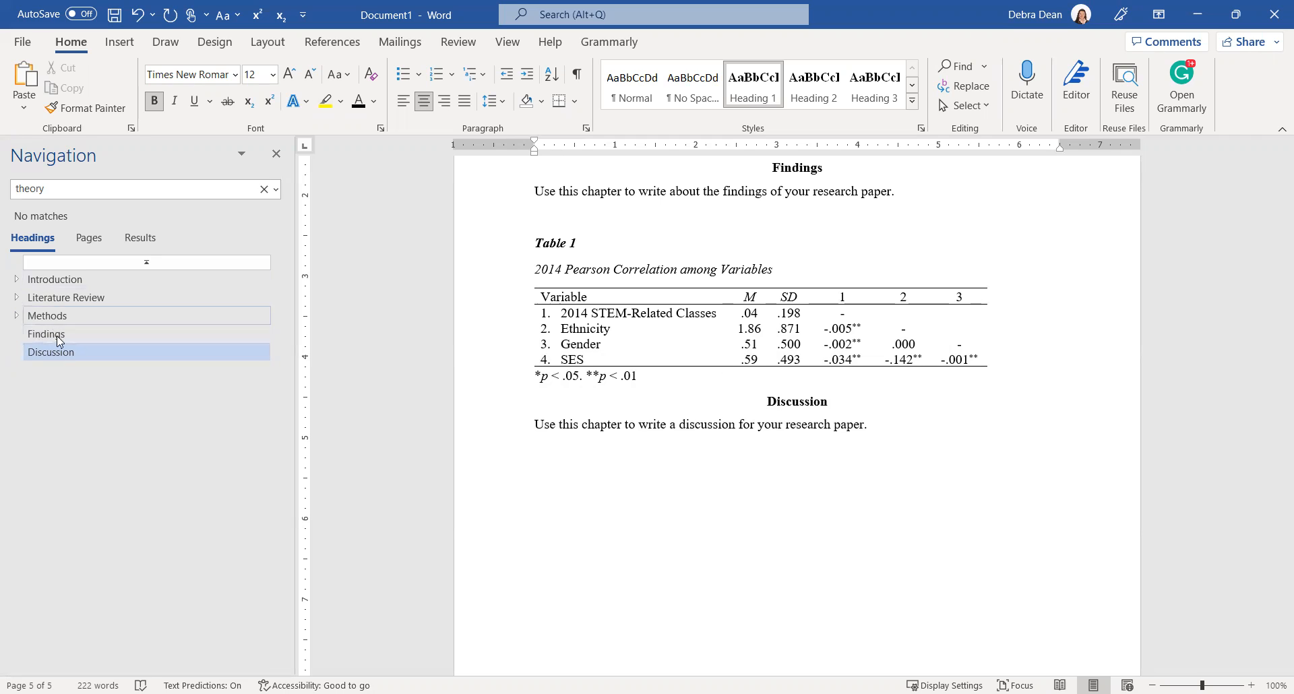
- Expand the Literature Review and Introduction headings in the document outline and jump to the Research Problem section
{"action": "left_click", "coordinate": [17, 298]}
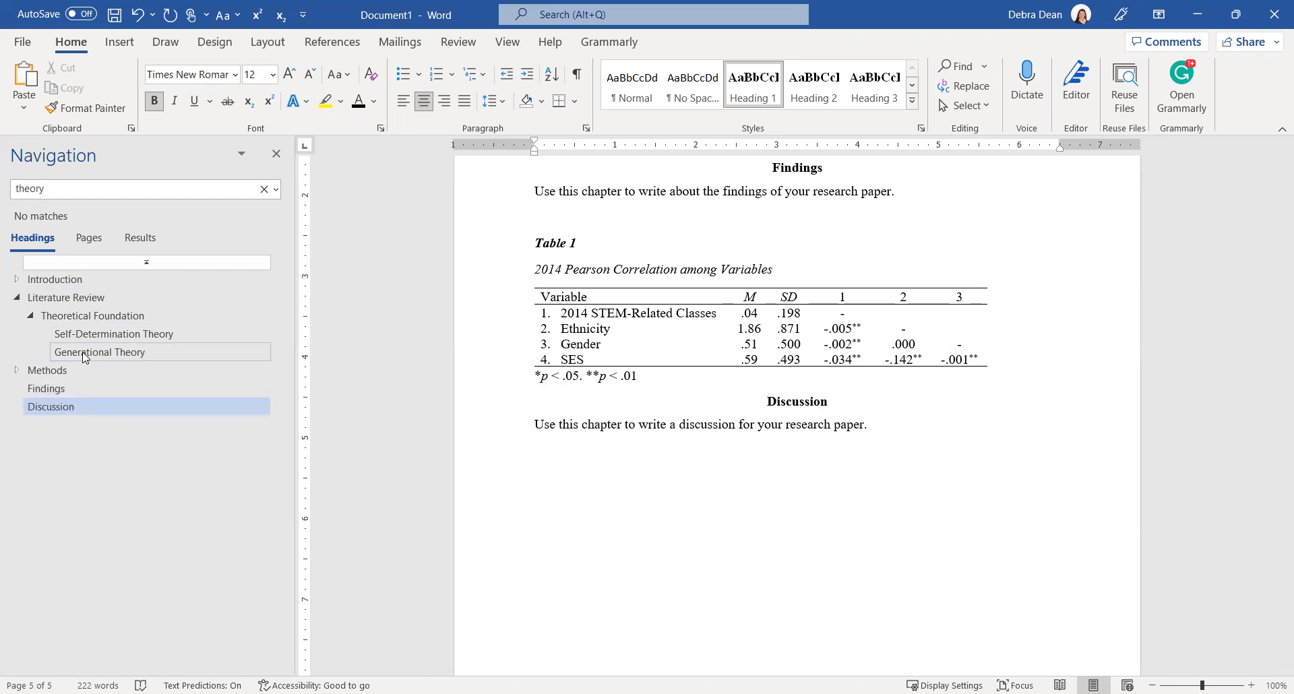
{"action": "left_click", "coordinate": [17, 280]}
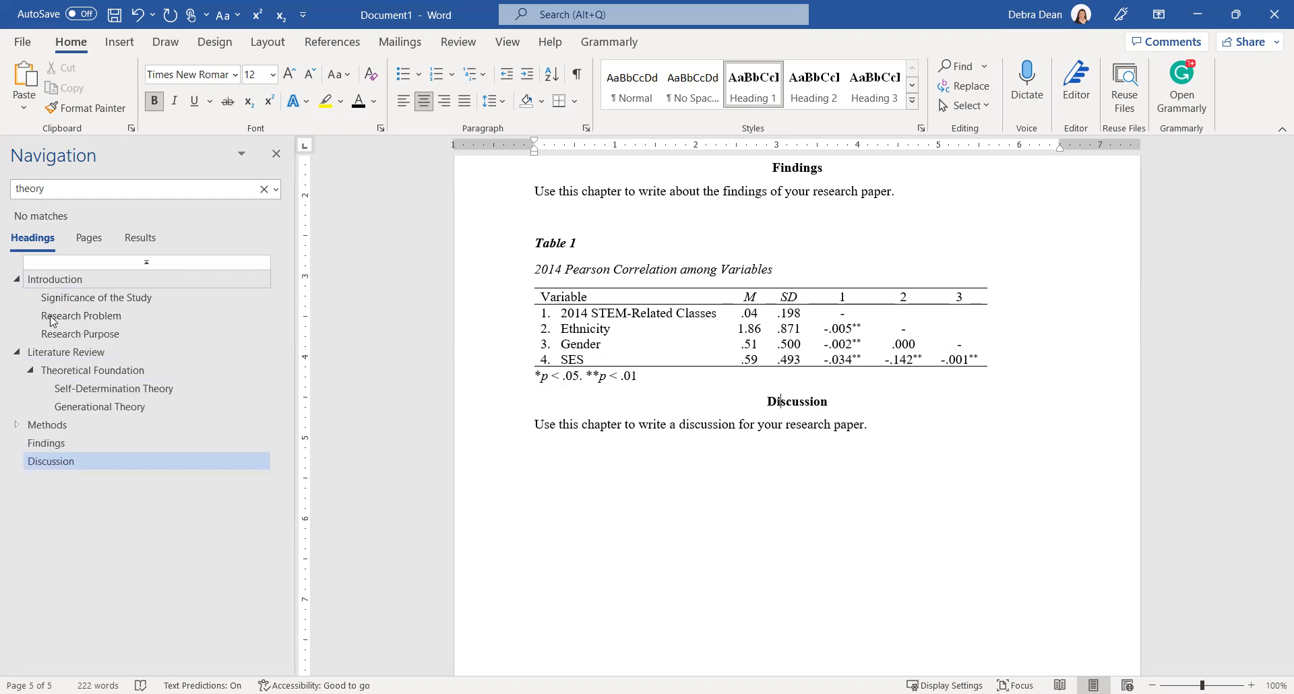
{"action": "left_click", "coordinate": [68, 316]}
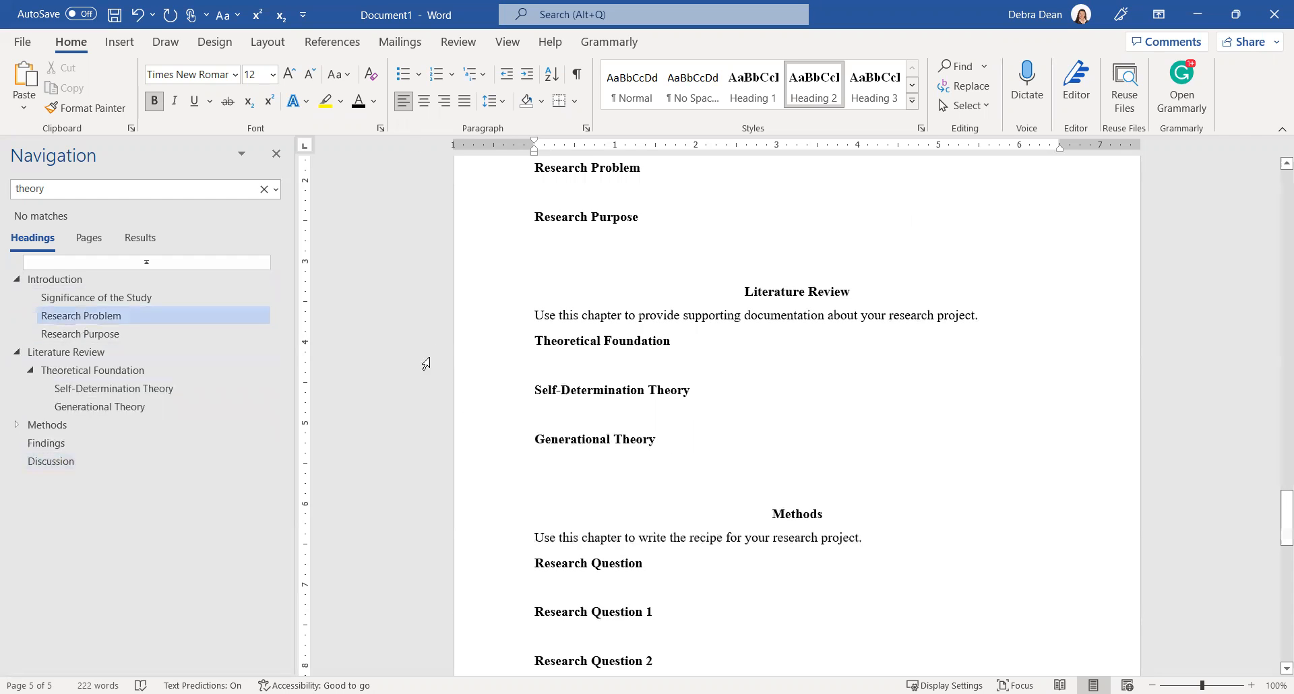
- Go back to the Table of Contents page ahead of the Introduction
{"action": "scroll", "coordinate": [655, 367], "scroll_direction": "up", "scroll_amount": 15}
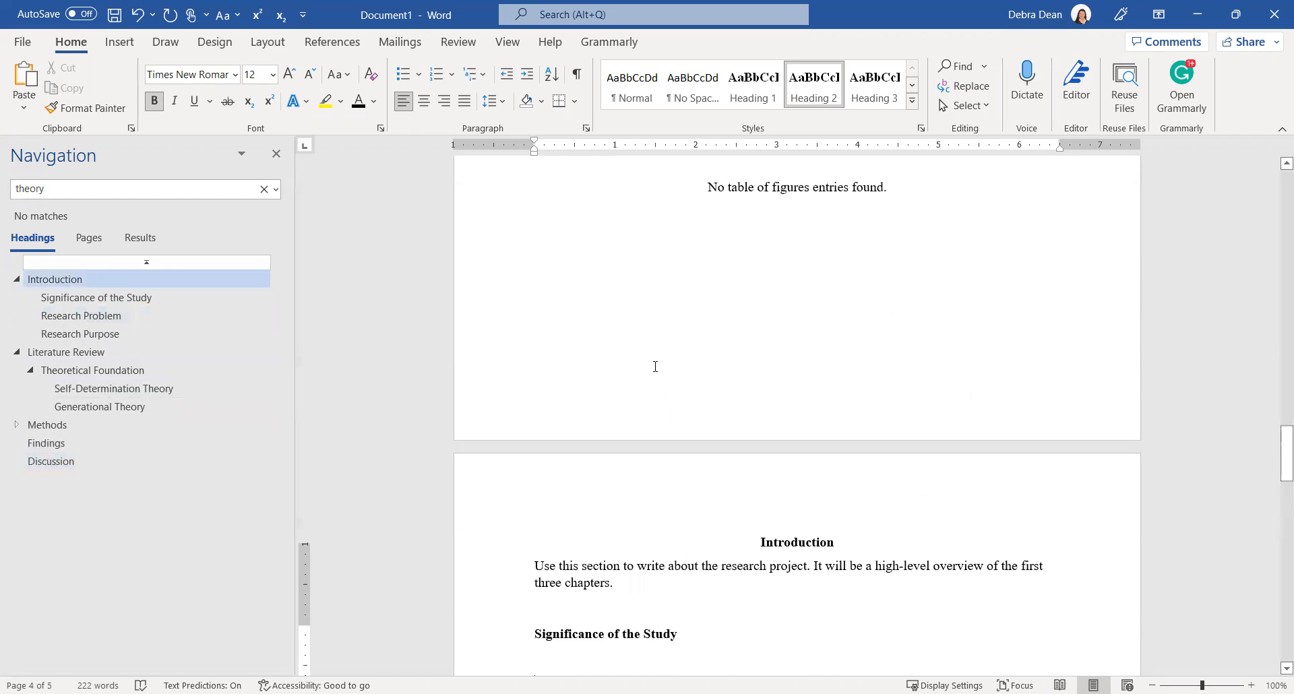
{"action": "scroll", "coordinate": [656, 367], "scroll_direction": "up", "scroll_amount": 1}
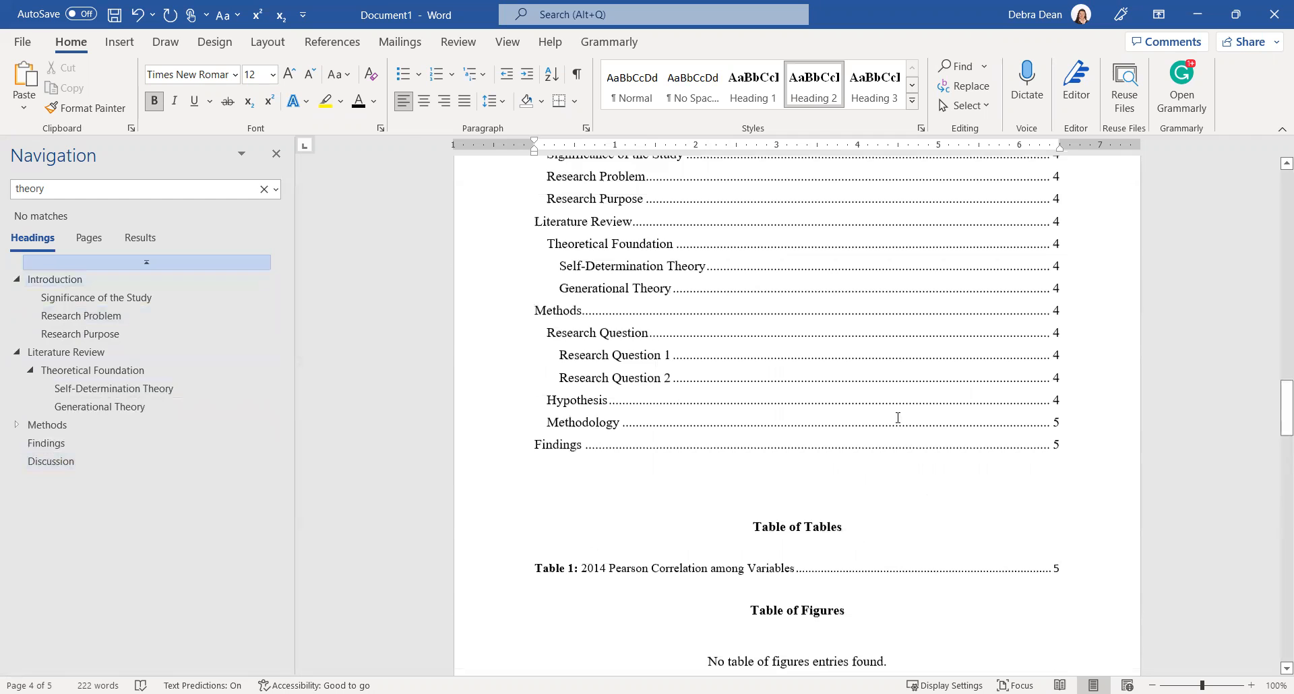
{"action": "scroll", "coordinate": [898, 417], "scroll_direction": "up", "scroll_amount": 5}
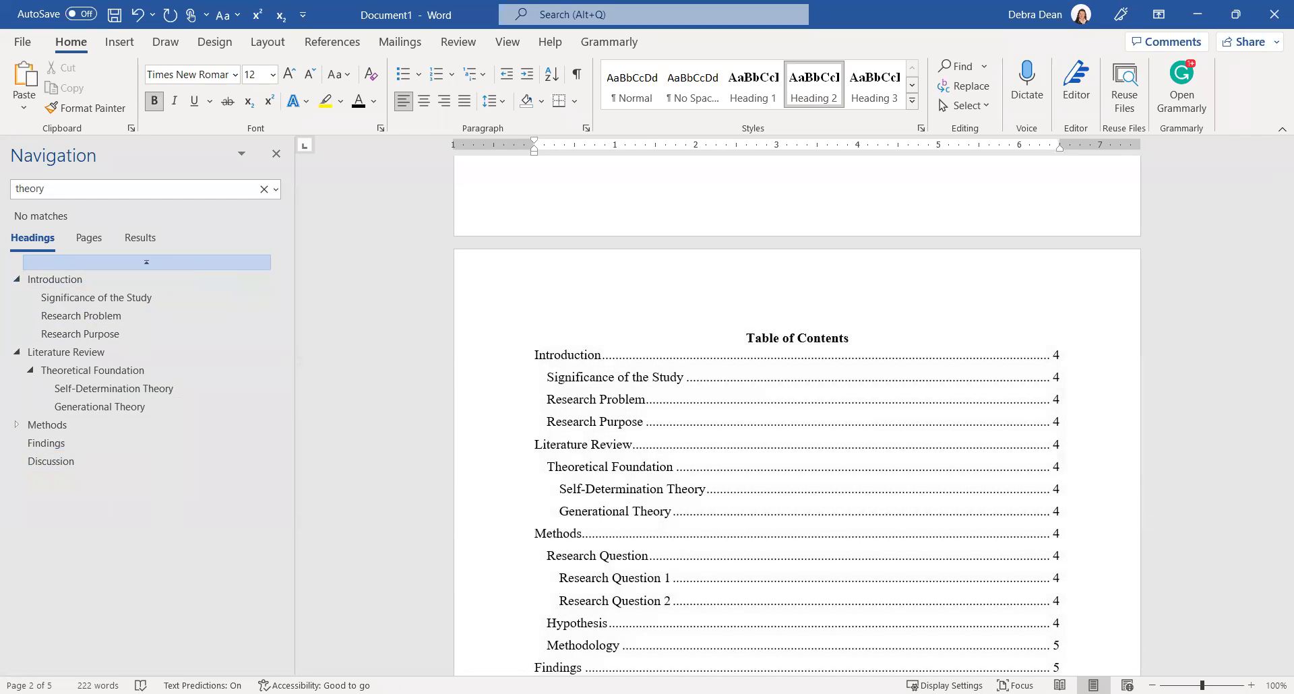